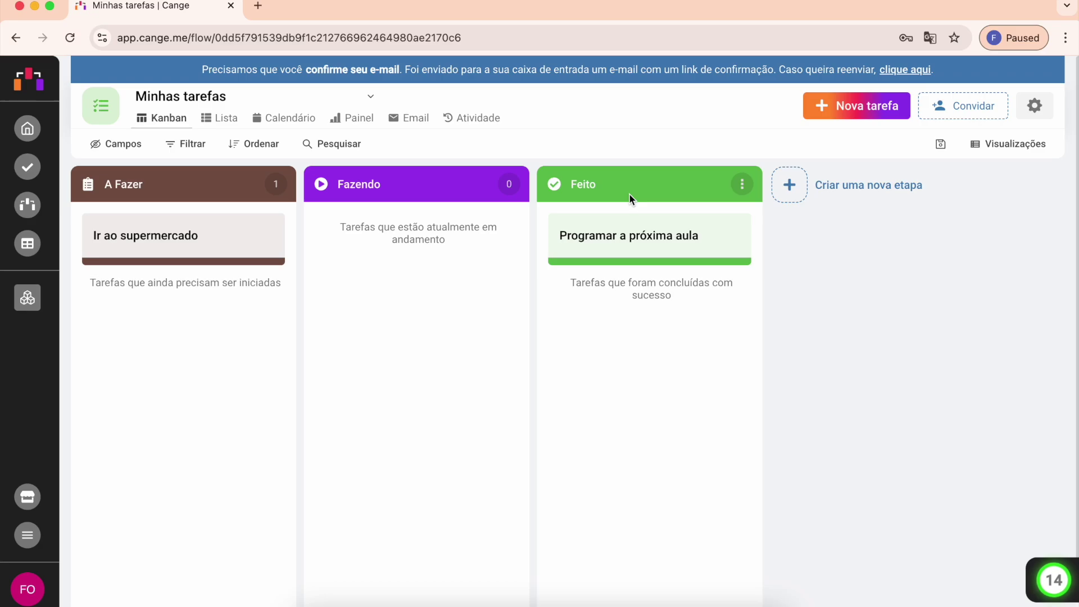
Open the Minhas tarefas flow from the list of flows, passing through the home page.
click(27, 129)
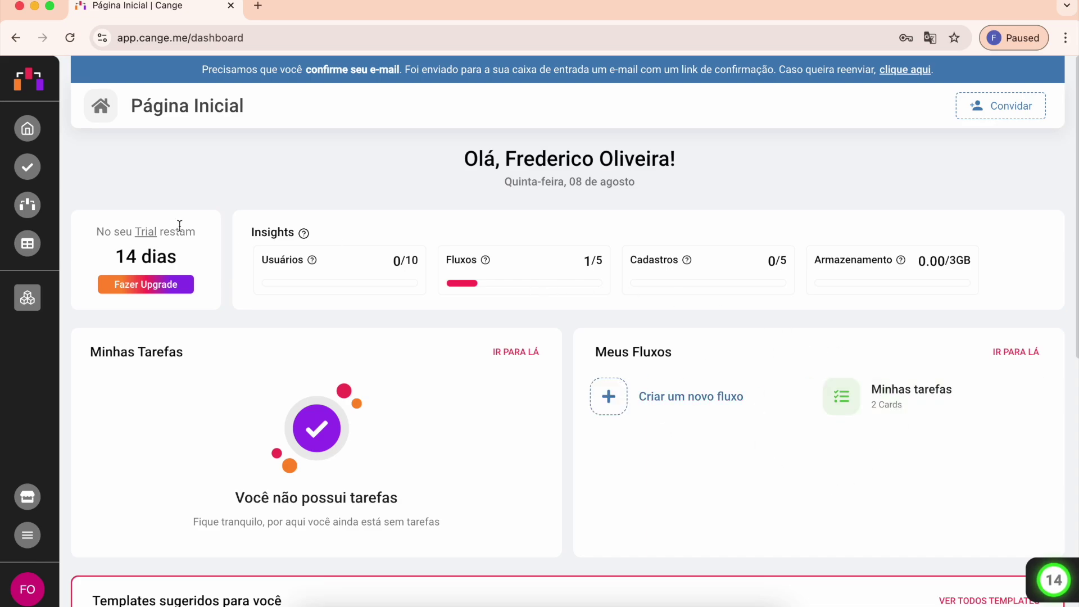
click(24, 209)
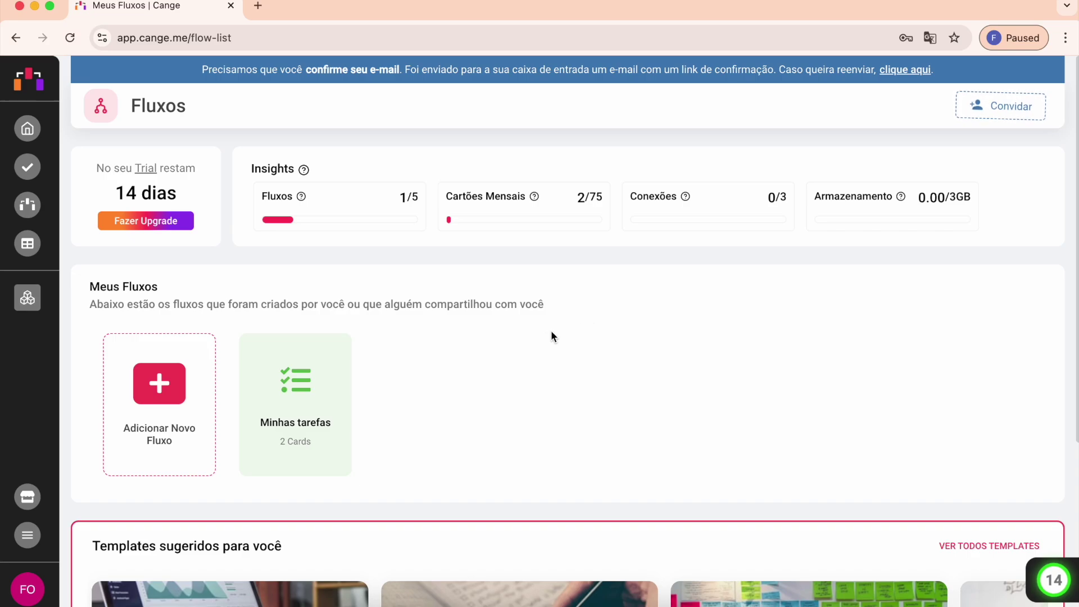
click(316, 394)
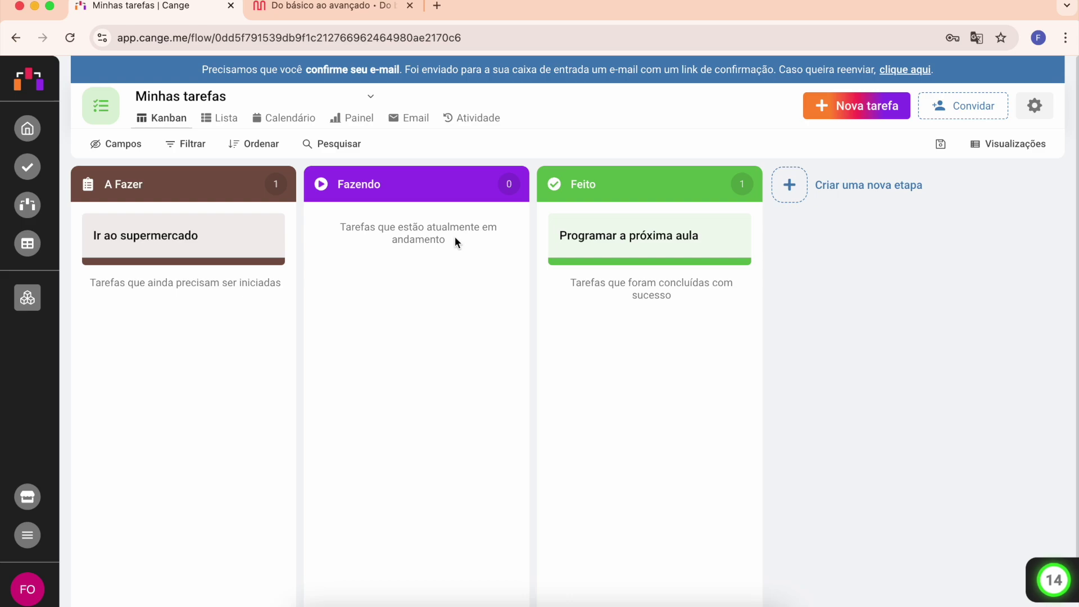
Examine the new-task form of the Minhas tarefas flow and close it without creating an item.
mouse_move(444, 167)
click(873, 103)
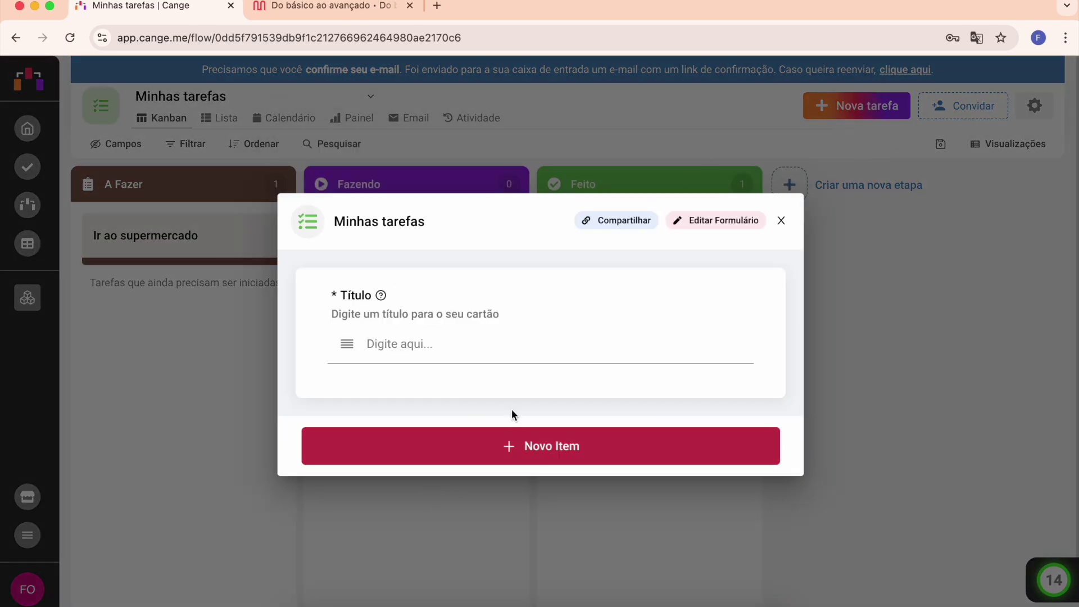
click(781, 221)
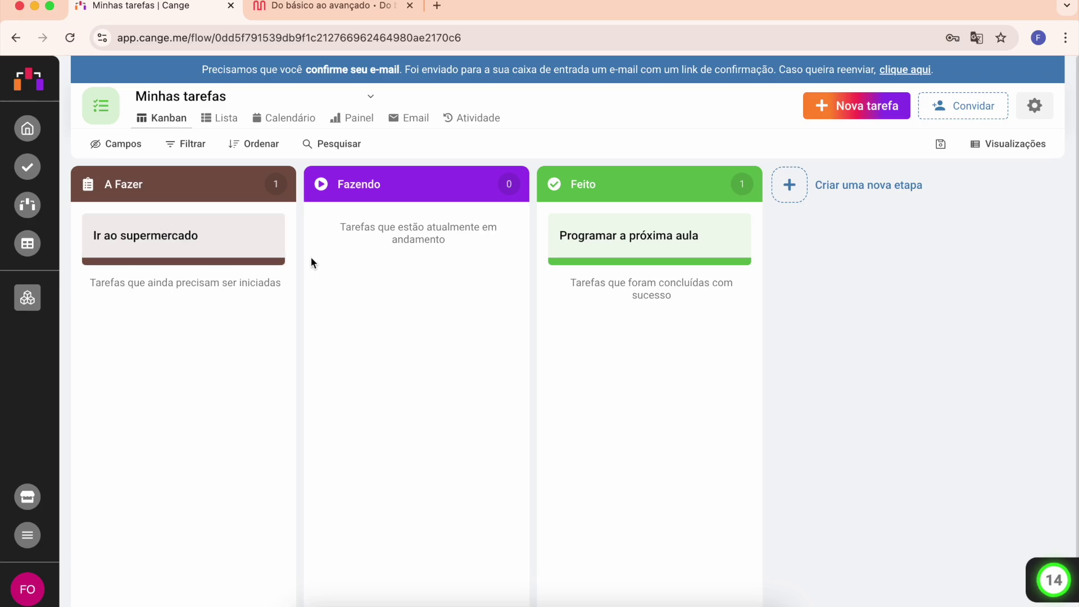
Review the planned stages and fields on the Mural board and open the Cange flow's initial form for editing.
click(326, 8)
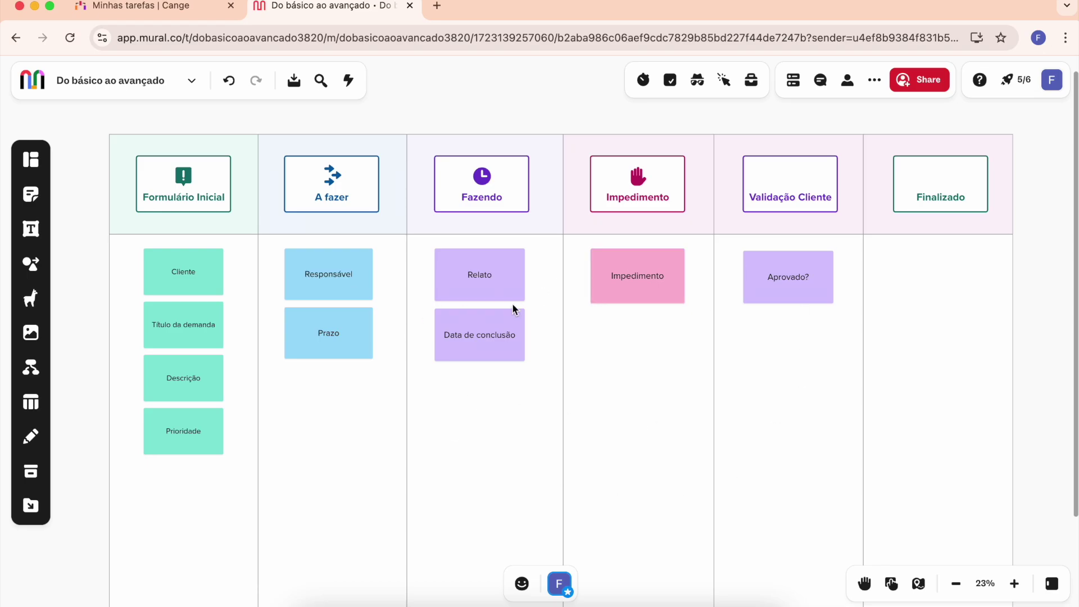
click(171, 11)
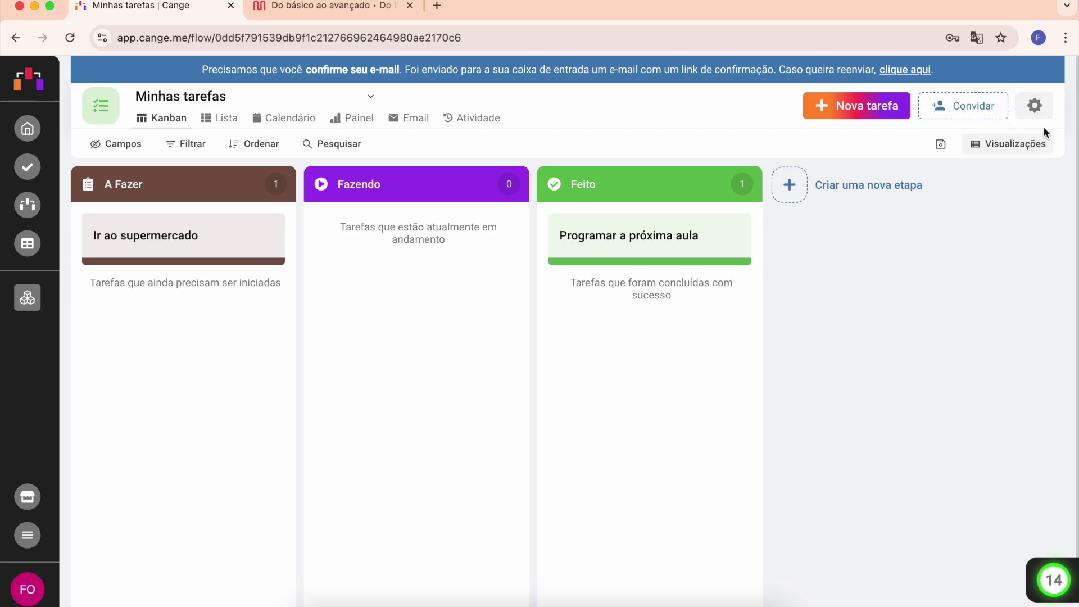
click(1035, 107)
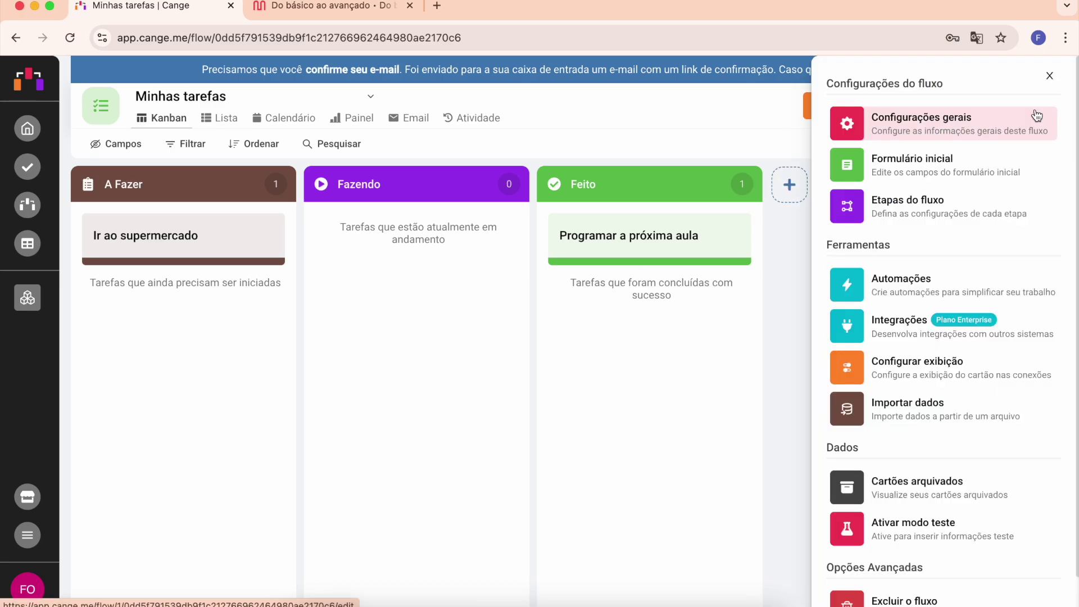
click(954, 173)
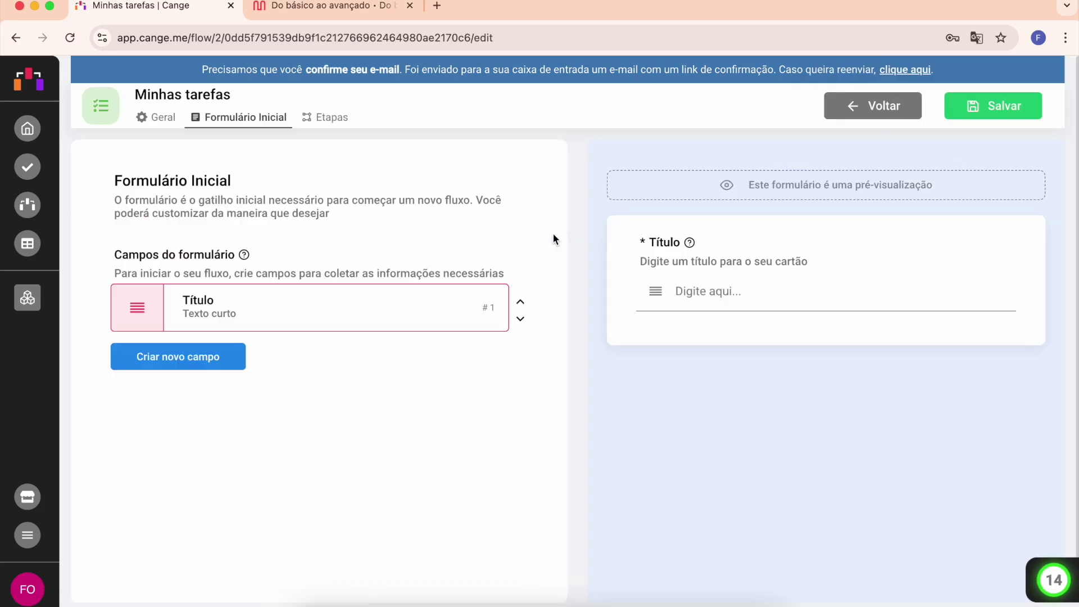
click(311, 6)
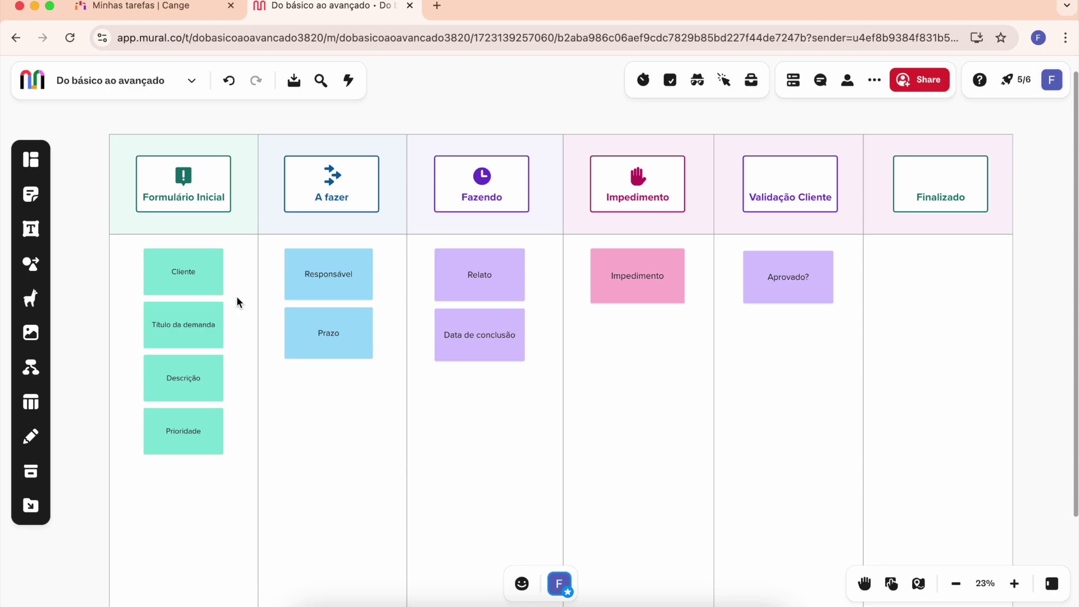
click(183, 8)
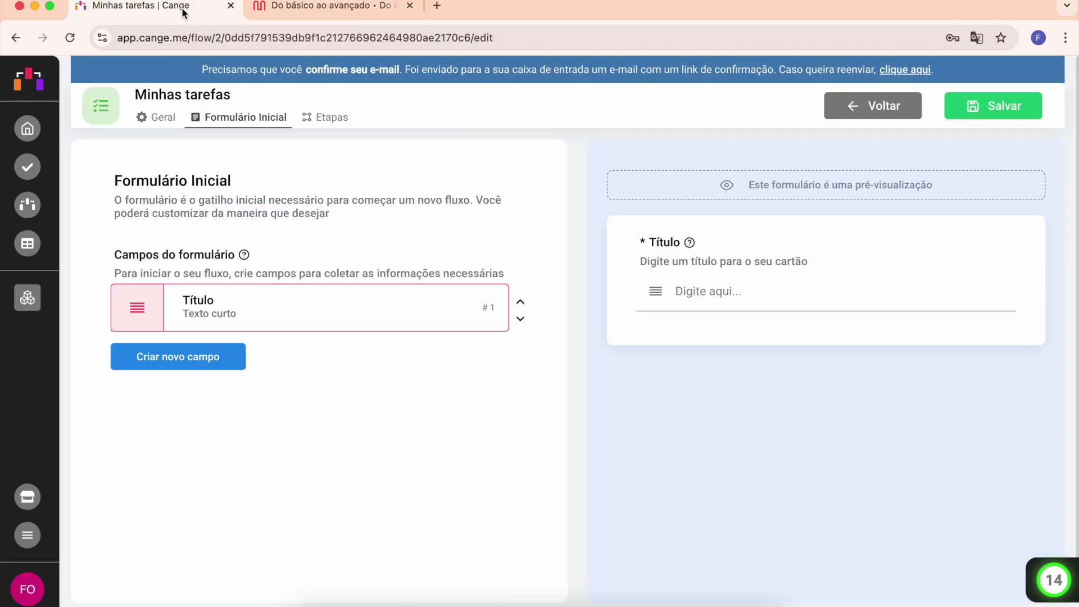
Rename the initial form's Título field to Cliente and set its description to "Informe o nome do cliente".
click(261, 302)
double_click(384, 217)
text(C)
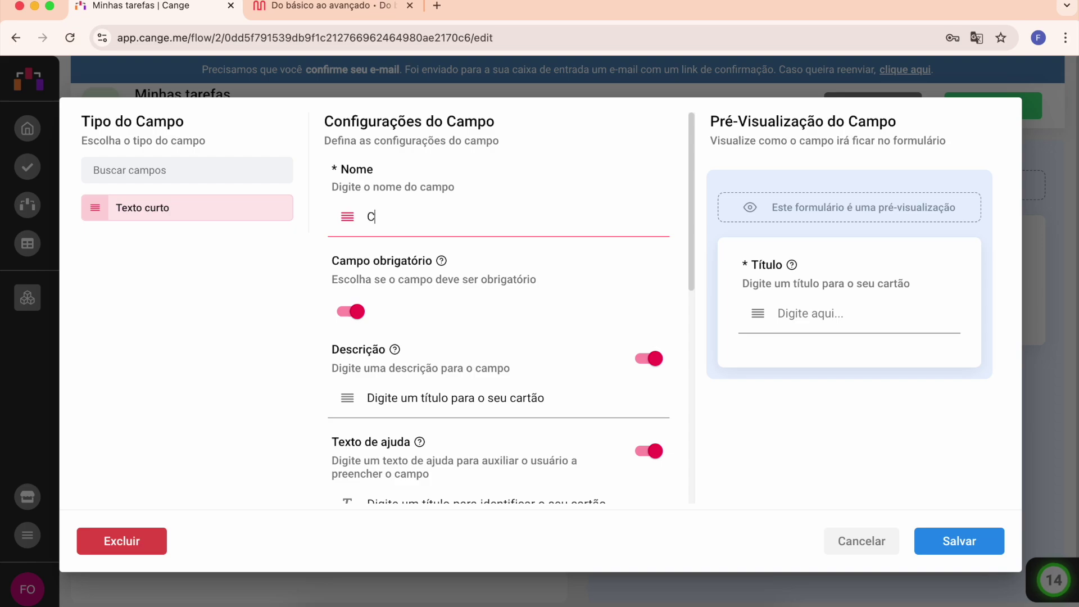
text(liente)
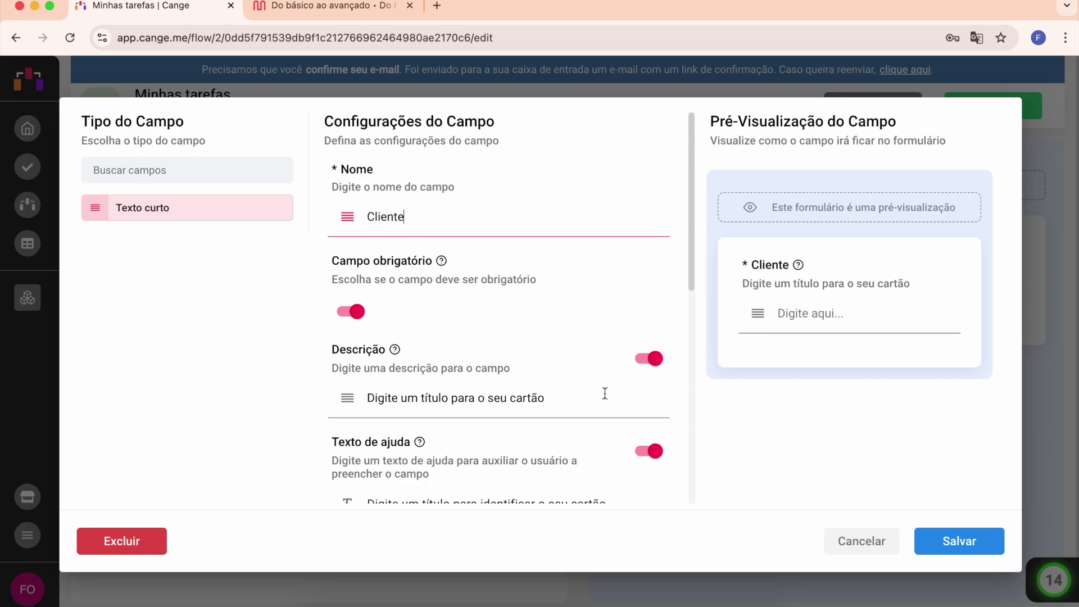
click(564, 403)
triple_click(569, 399)
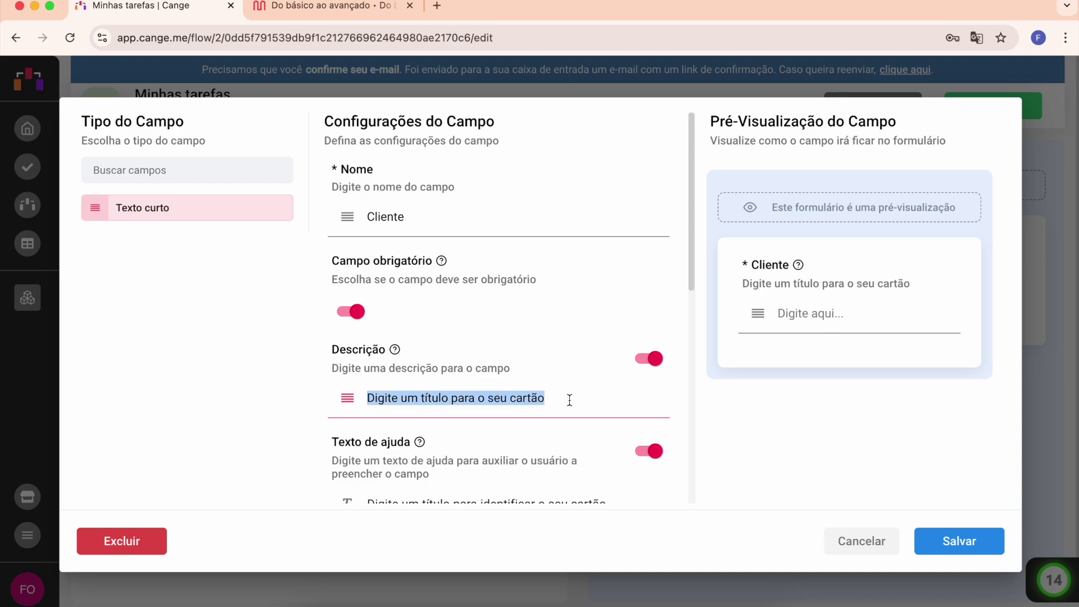
text(Informe o nome do cliente)
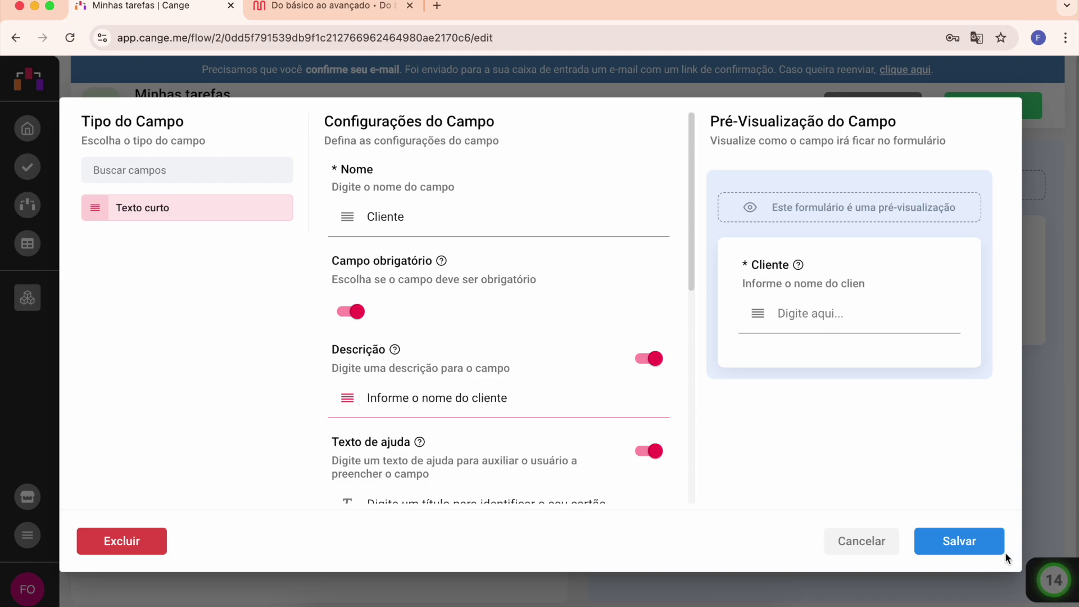
click(978, 542)
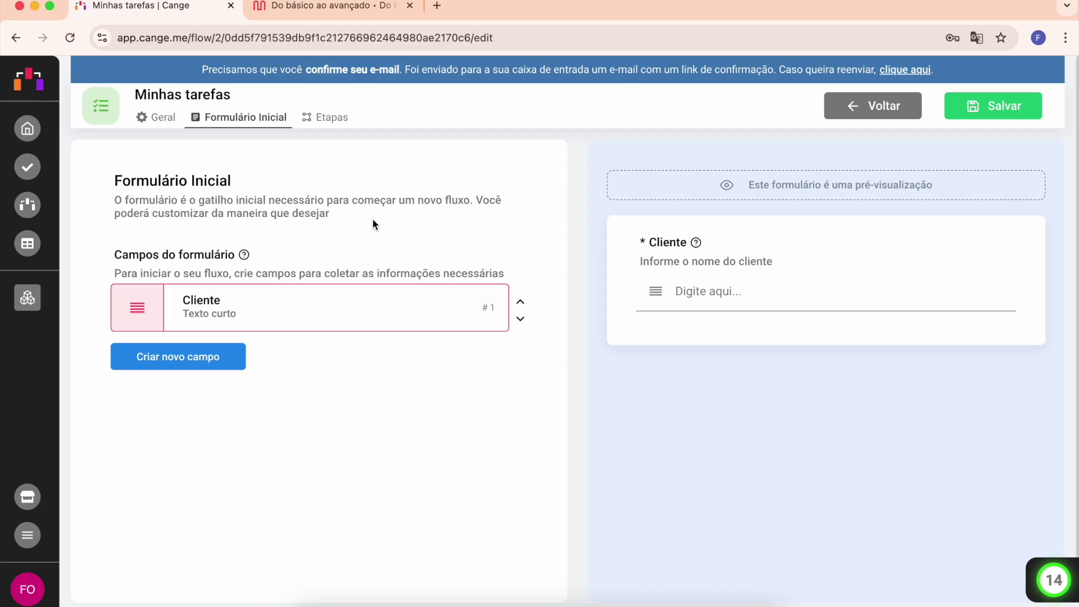
Check the Mural plan and add a required short-text field named "Título da demanda" to the Cange initial form.
click(348, 6)
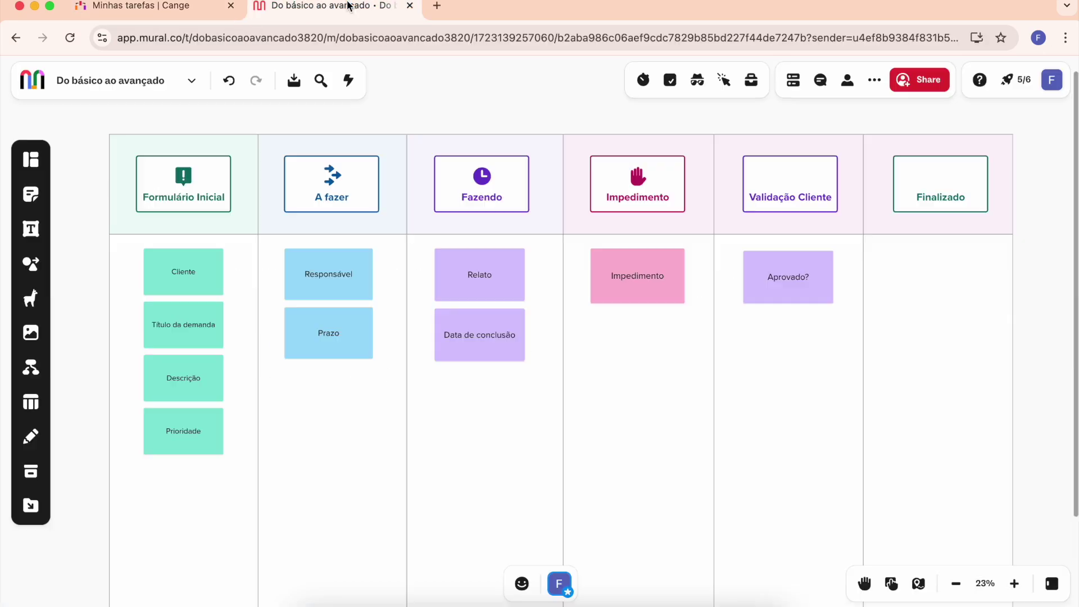
click(184, 6)
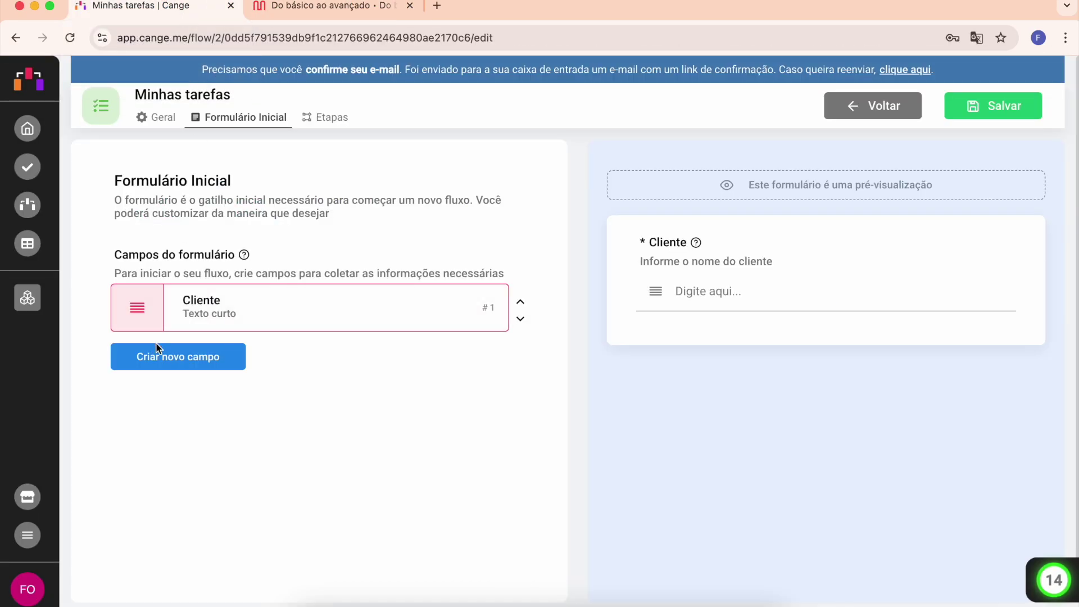
click(179, 361)
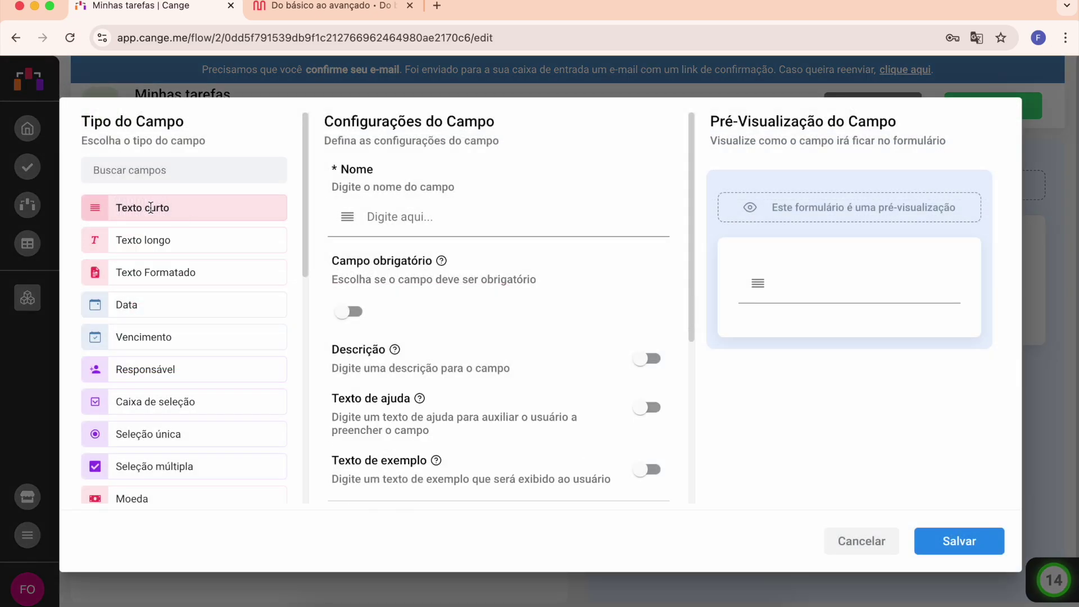
click(386, 218)
text(Título da demanda)
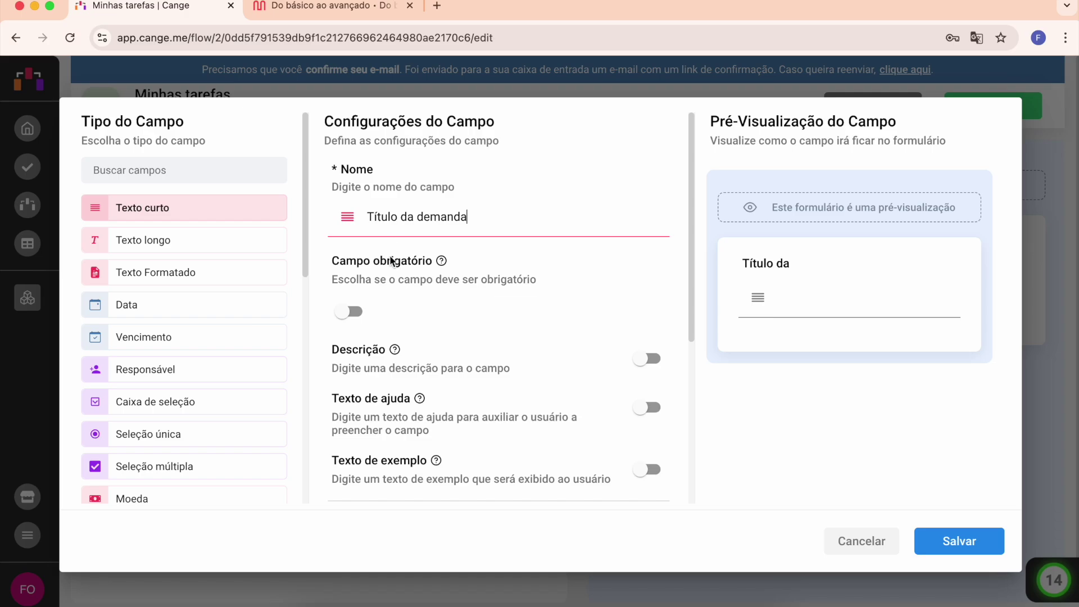
click(359, 310)
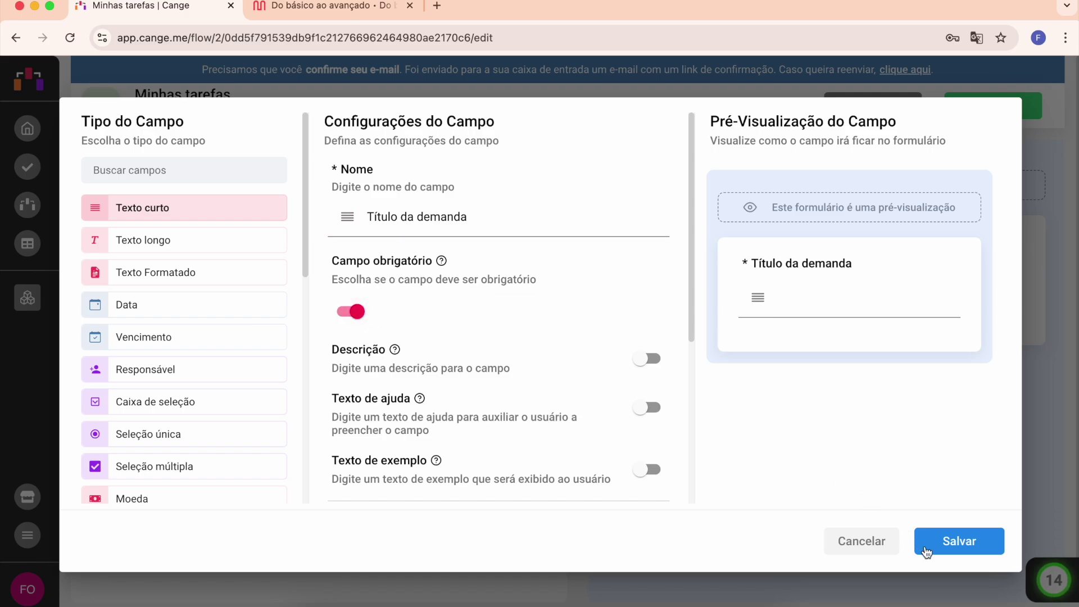
click(935, 545)
Add a required long-text (Texto longo) field named "Descrição da tarefa" to the initial form.
click(206, 427)
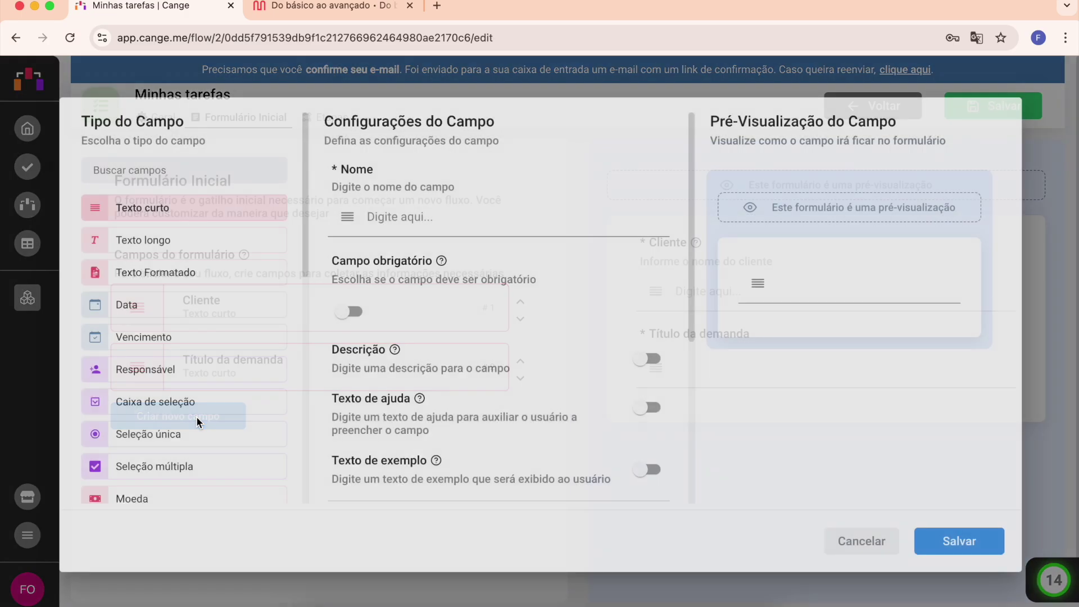
click(173, 241)
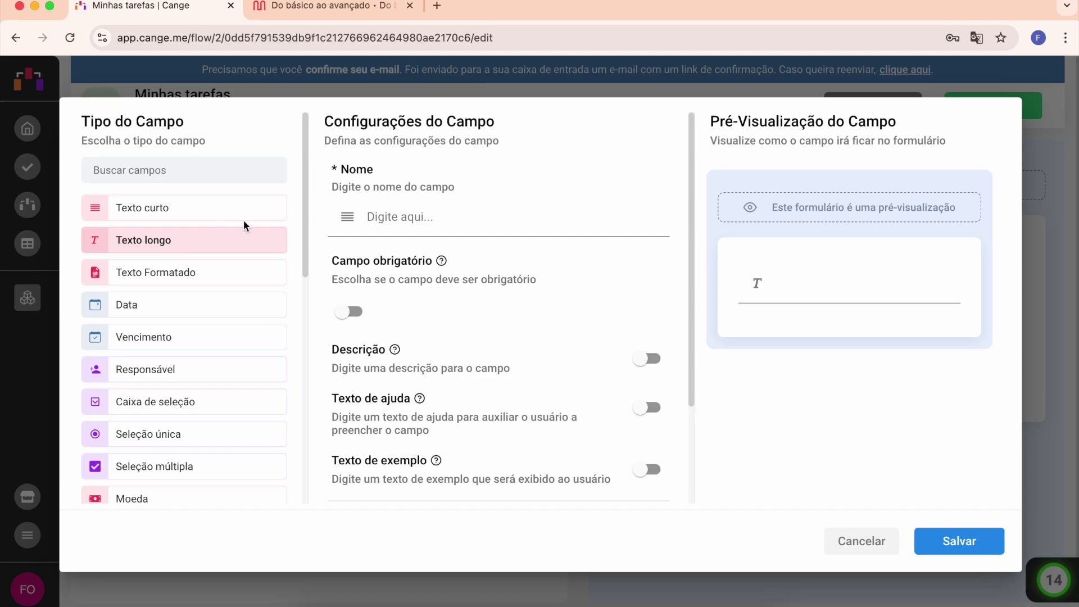
click(422, 218)
text(Descrição da tarefa)
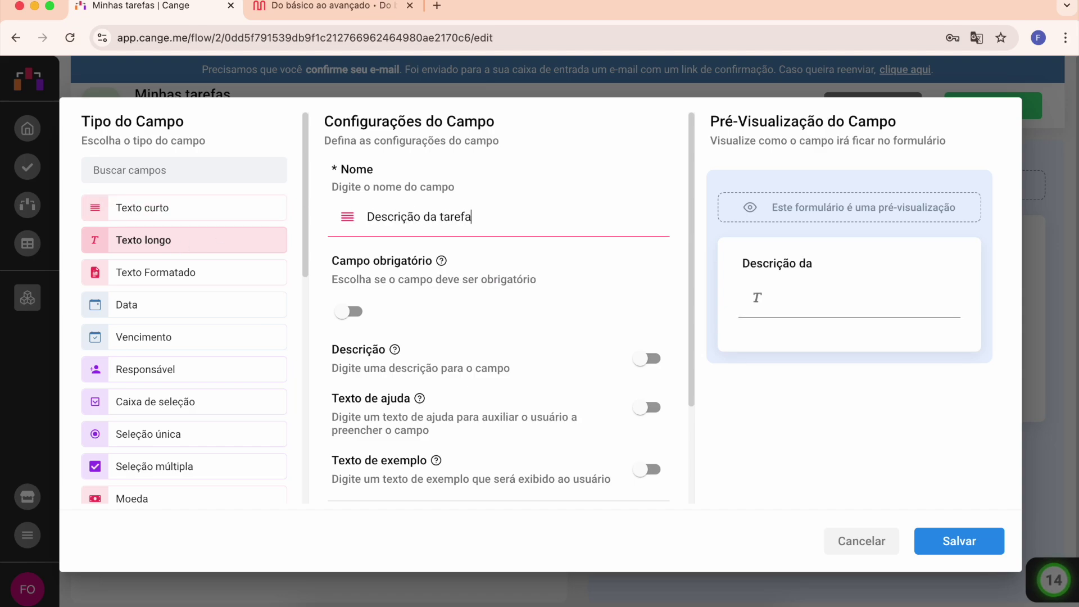
click(353, 311)
click(956, 541)
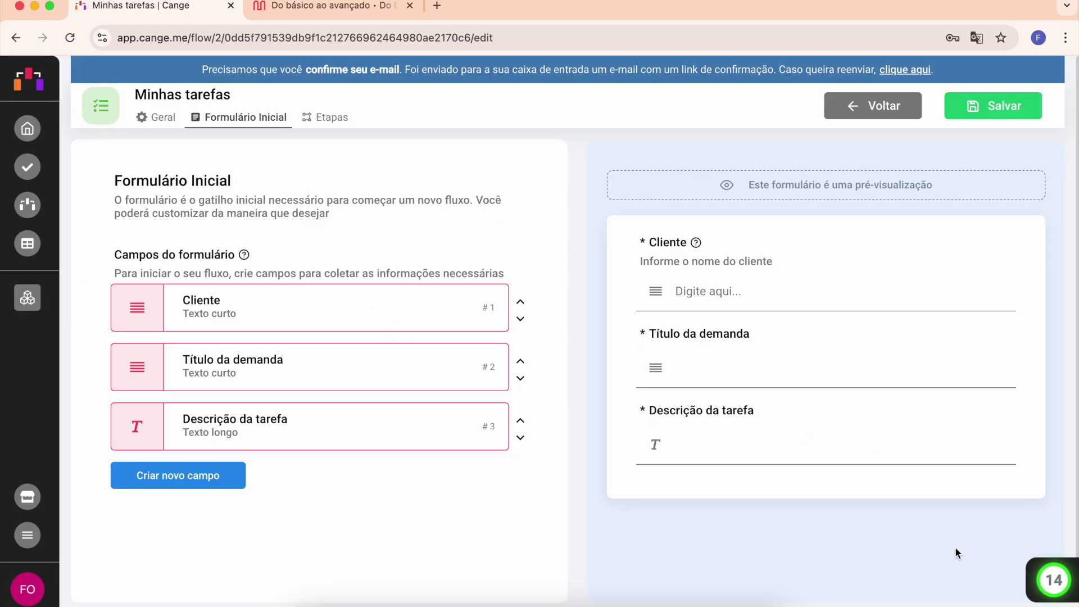
Create a Caixa de seleção field named Prioridade with the options Abaixa, Média and Alta.
click(193, 476)
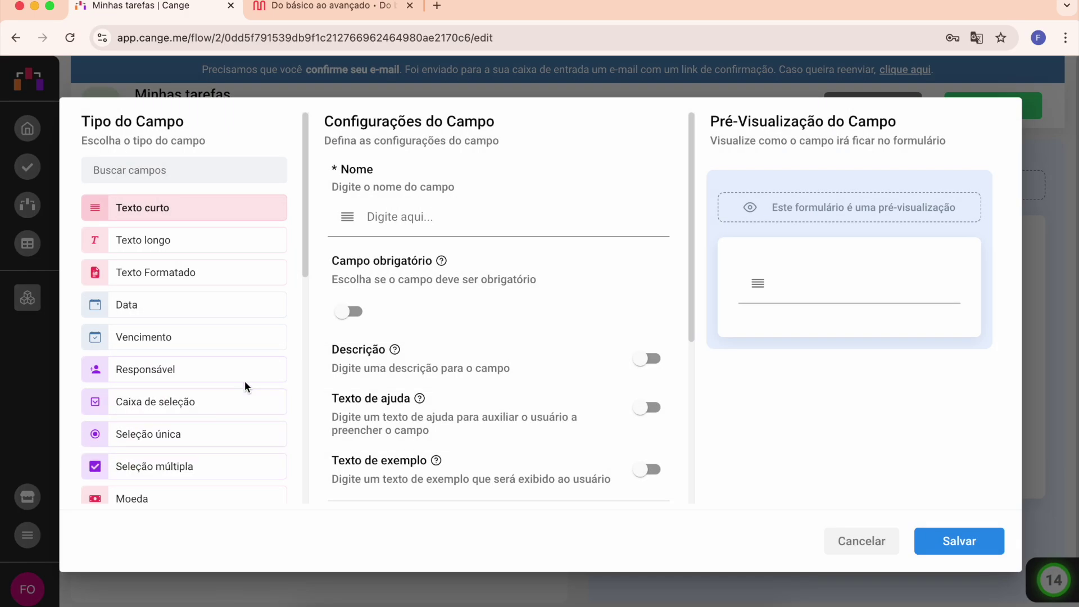
scroll(245, 379, down, 1)
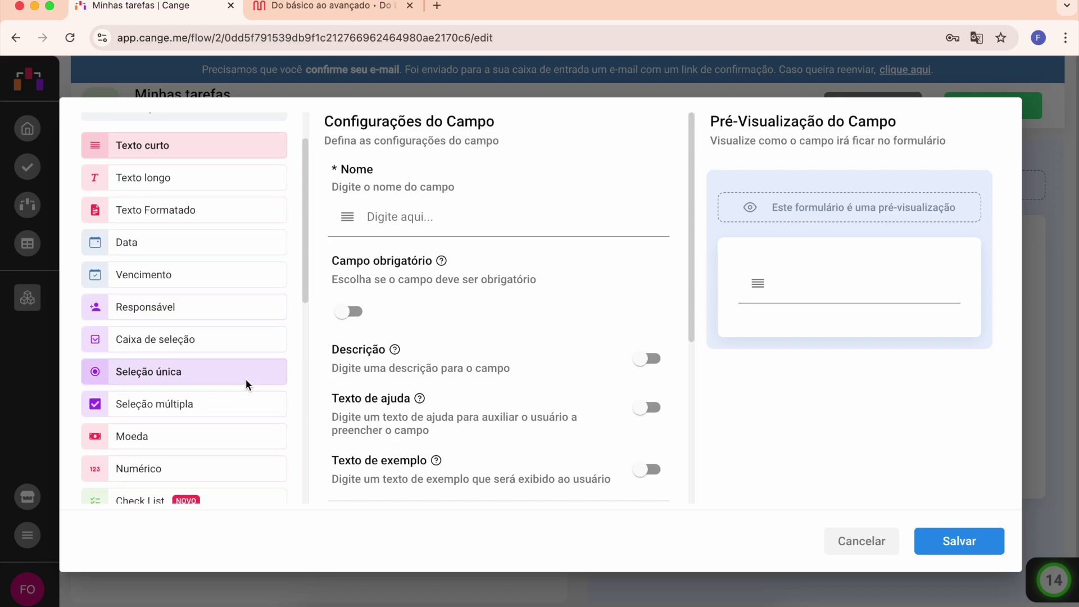
click(186, 340)
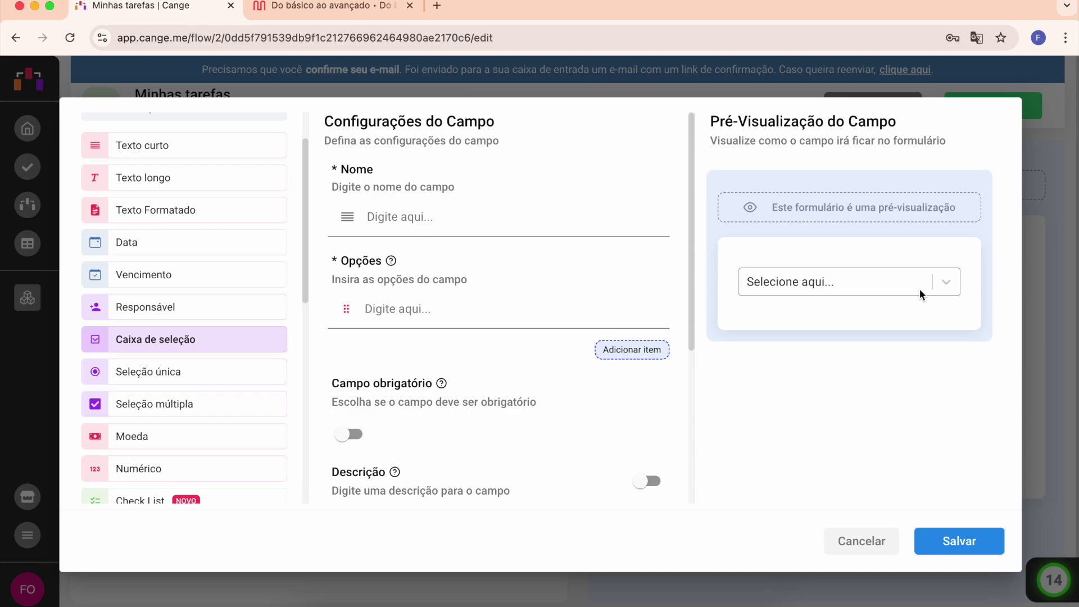
click(448, 219)
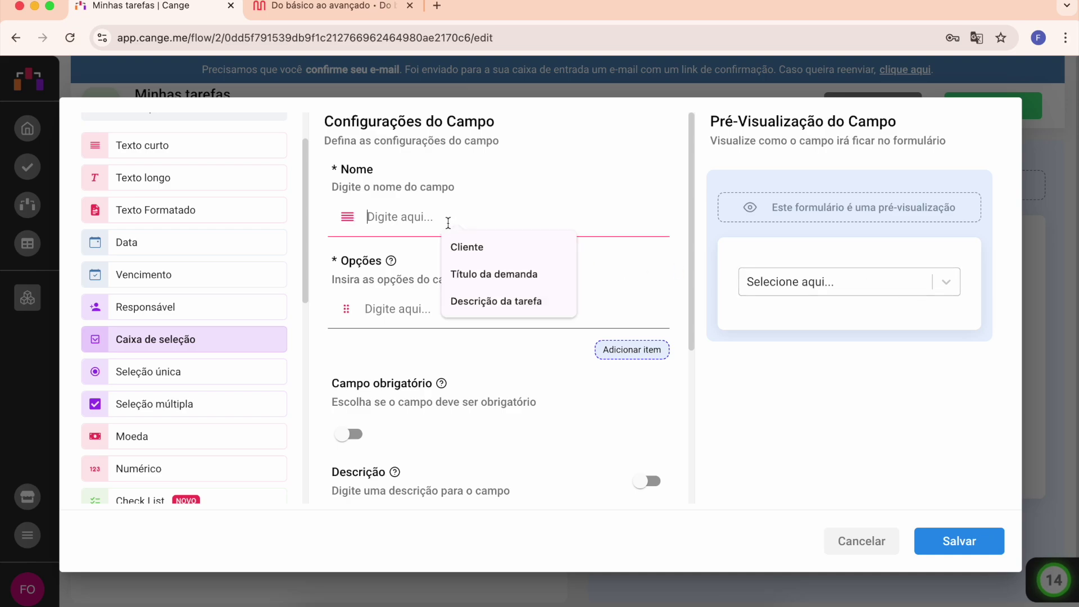
text(Prioridade)
click(427, 311)
text(Abai)
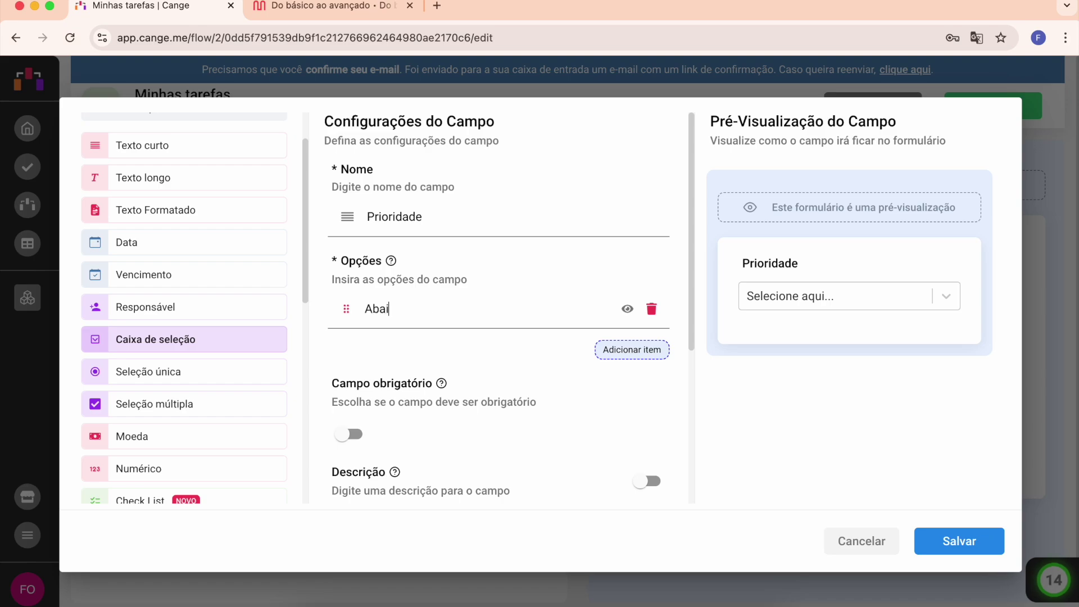
text(xa)
click(634, 350)
text(Média)
click(618, 389)
text(Alta)
Make the Prioridade field required, previewing its options, and save both the field and the initial form.
scroll(499, 309, down, 2)
click(353, 417)
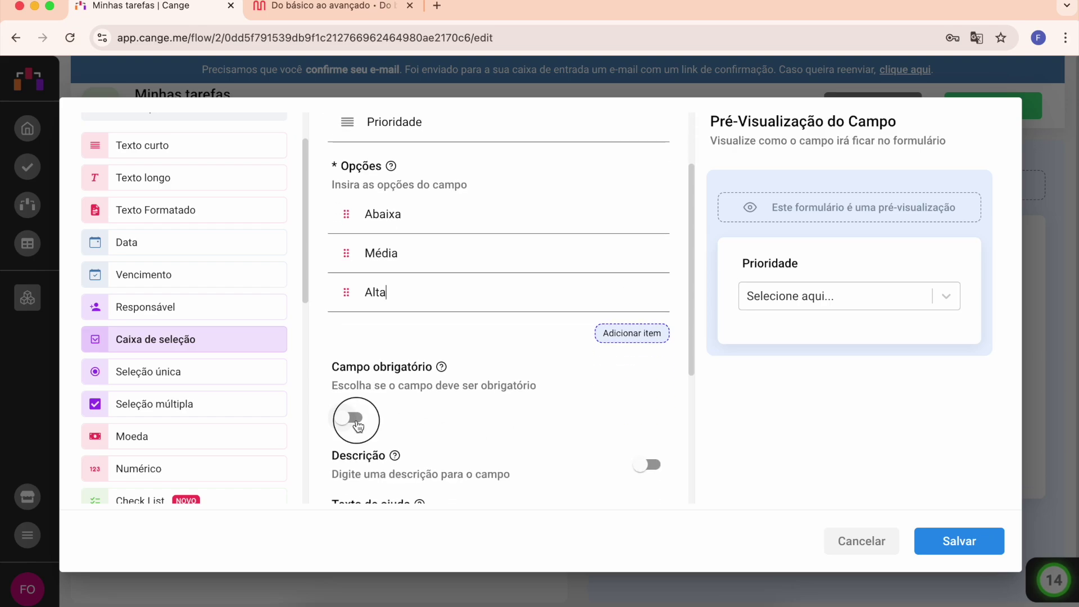
click(943, 298)
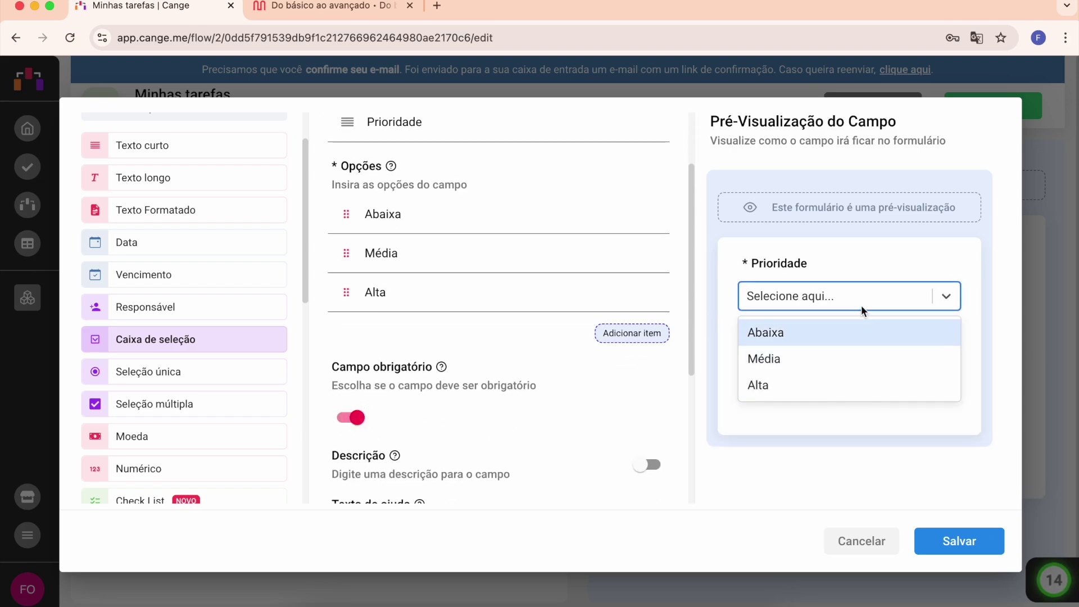
click(861, 423)
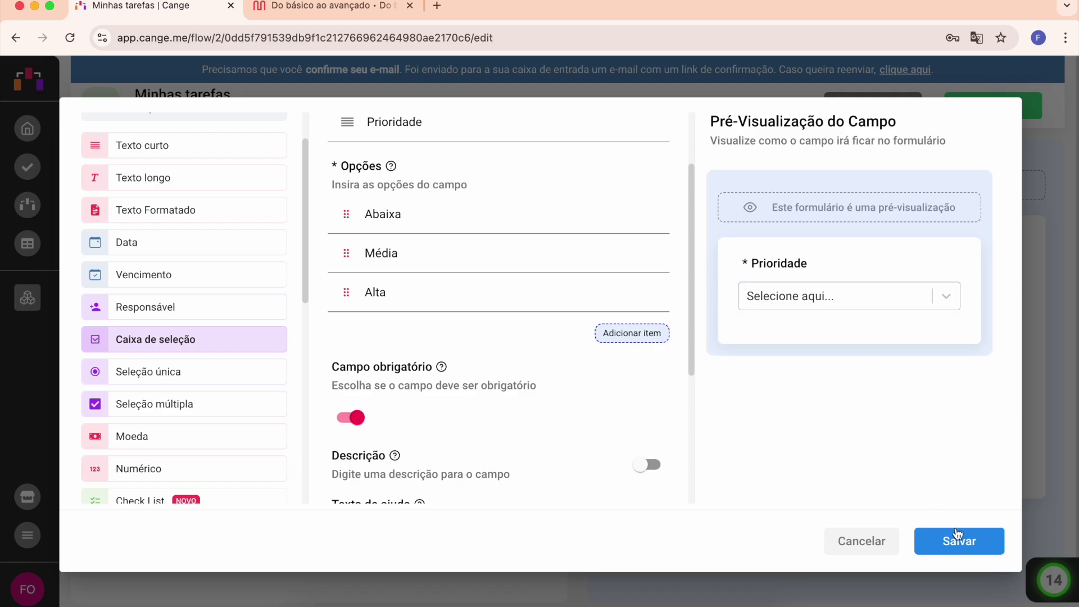
click(957, 537)
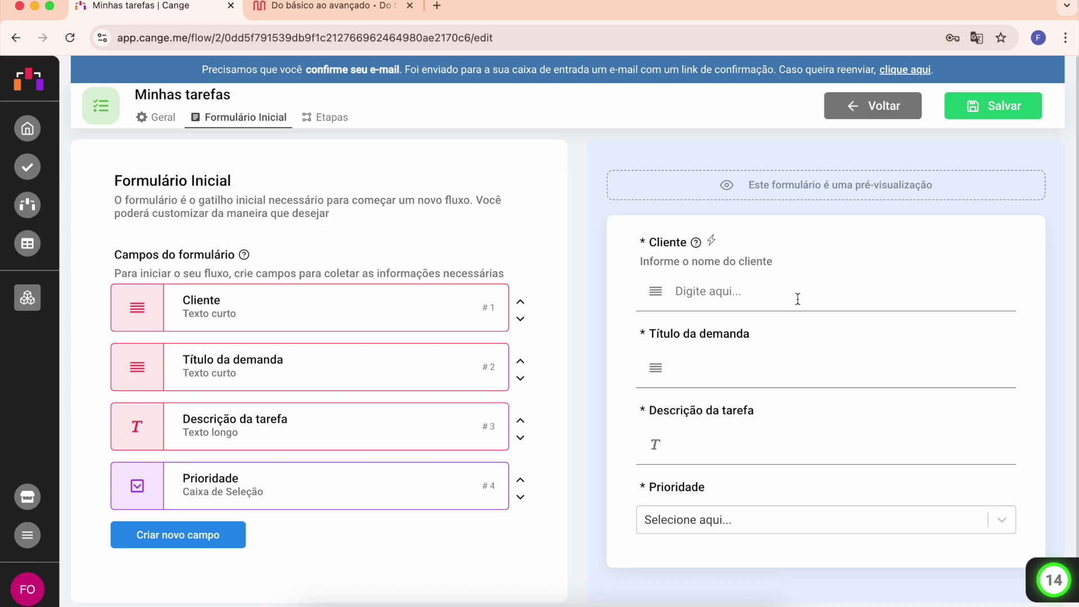
click(988, 112)
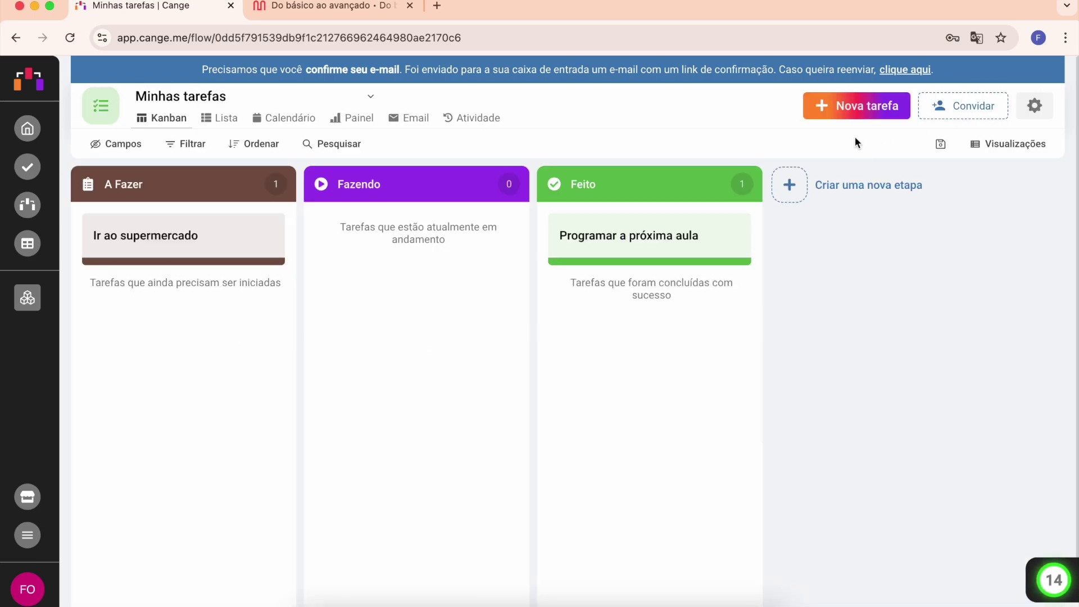
Create a task for client Cange titled "Criação de usuário", with a description requesting the person's user account and priority Média.
click(850, 115)
click(433, 237)
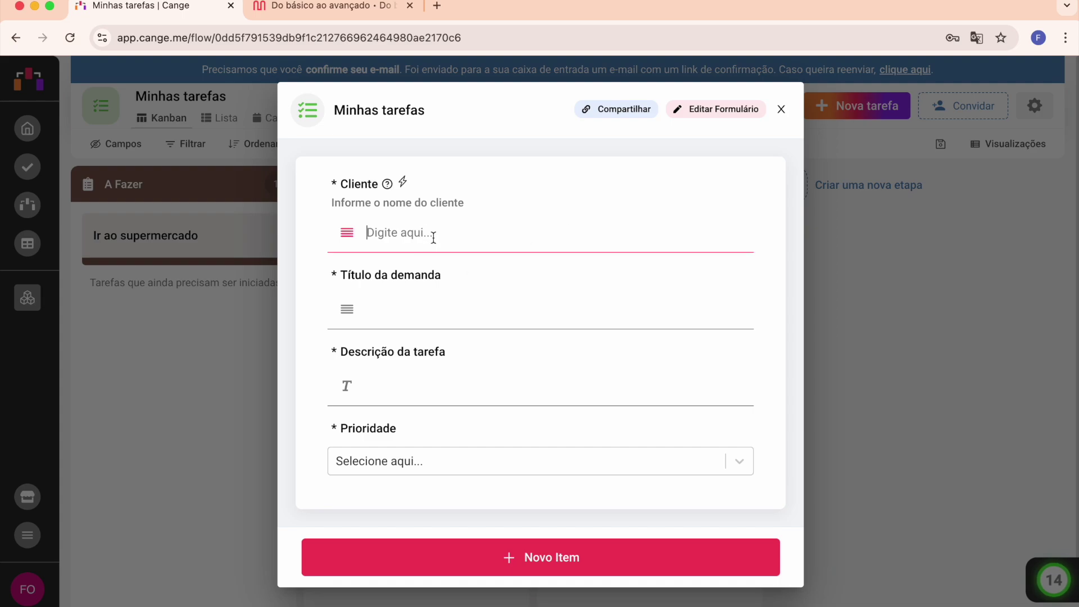
text(Cange)
key(Tab)
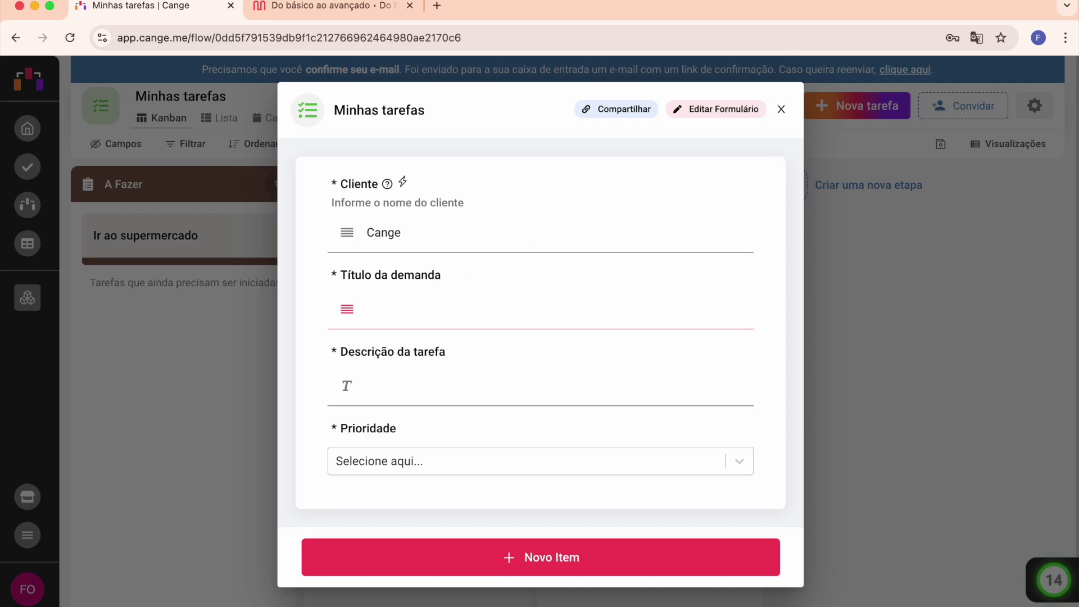
text(Criação de usuário)
key(Tab)
text(Criar usuário para o Frederico)
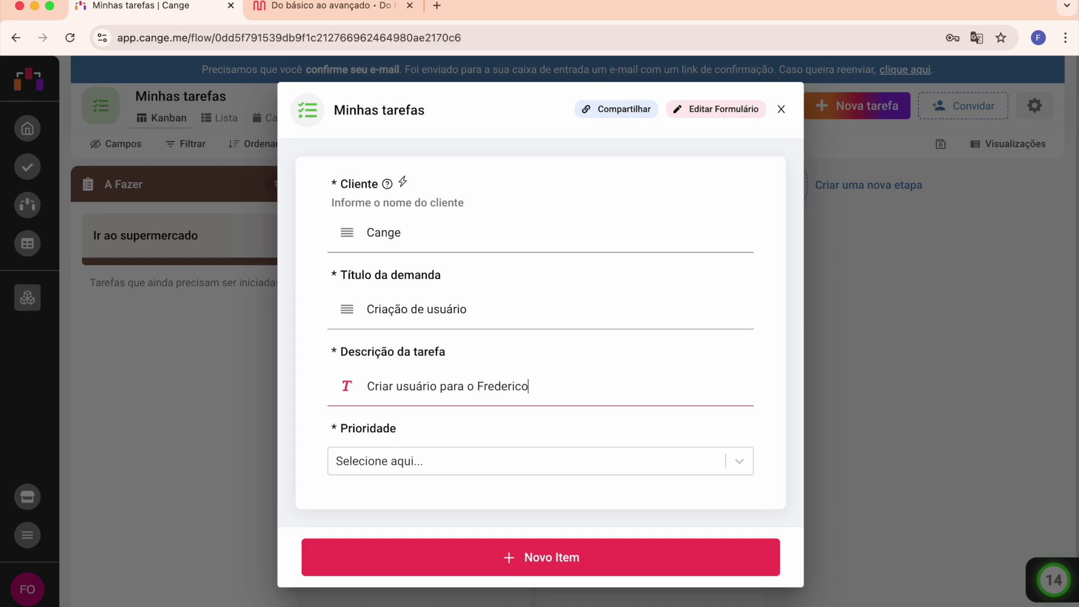
click(450, 460)
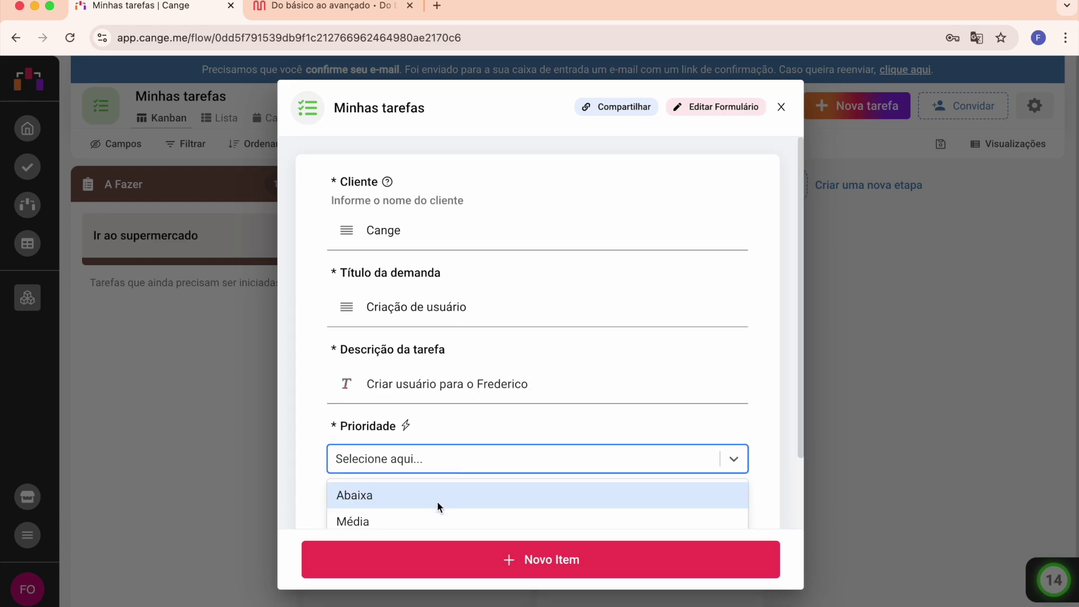
click(447, 519)
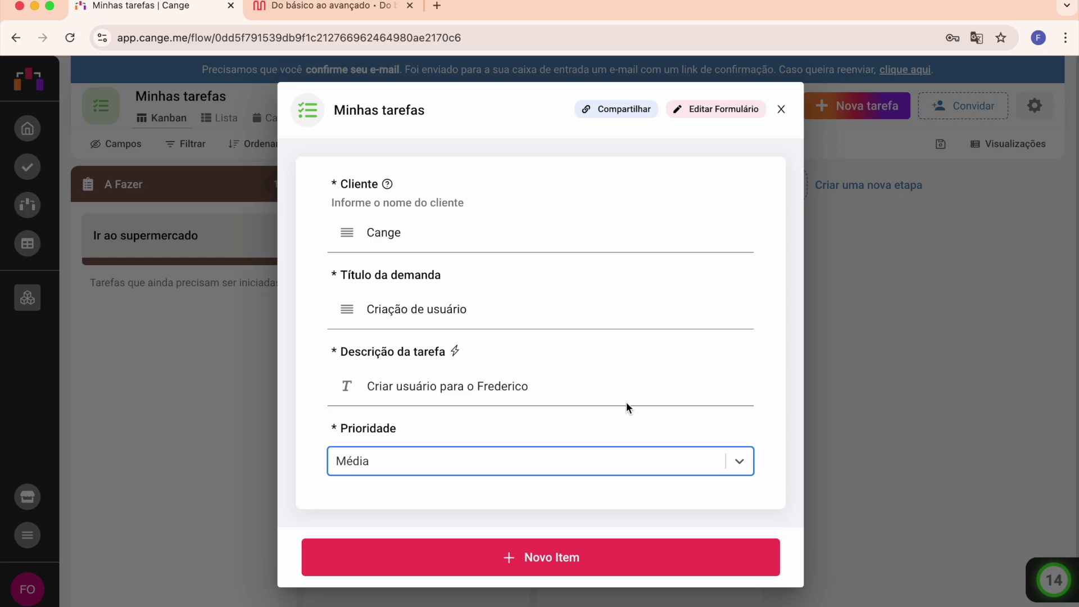
click(648, 549)
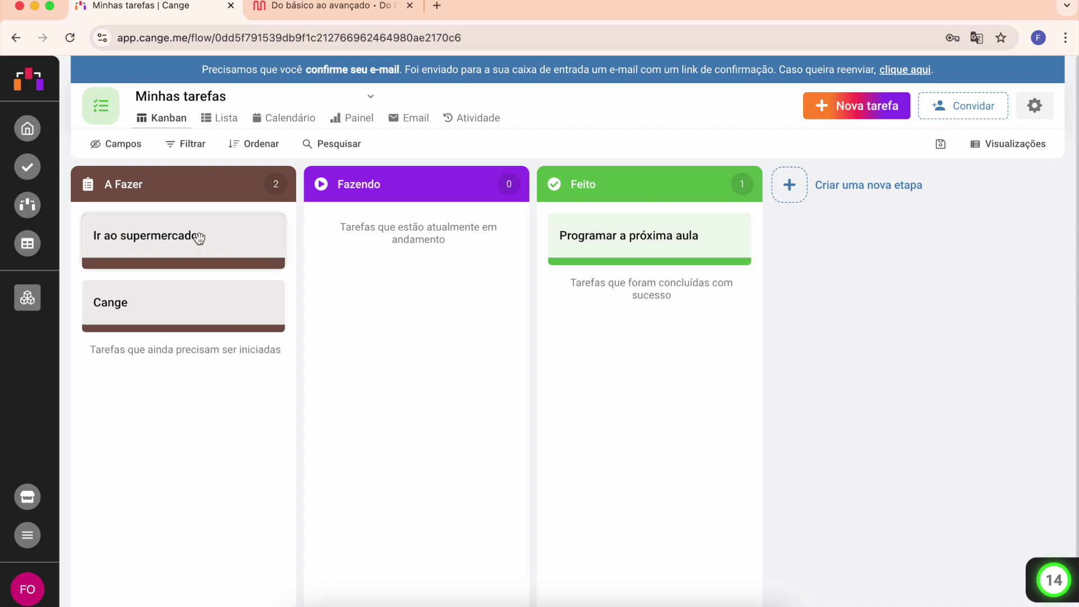
Show the Prioridade field on the Kanban cards and save that view for everyone.
click(111, 147)
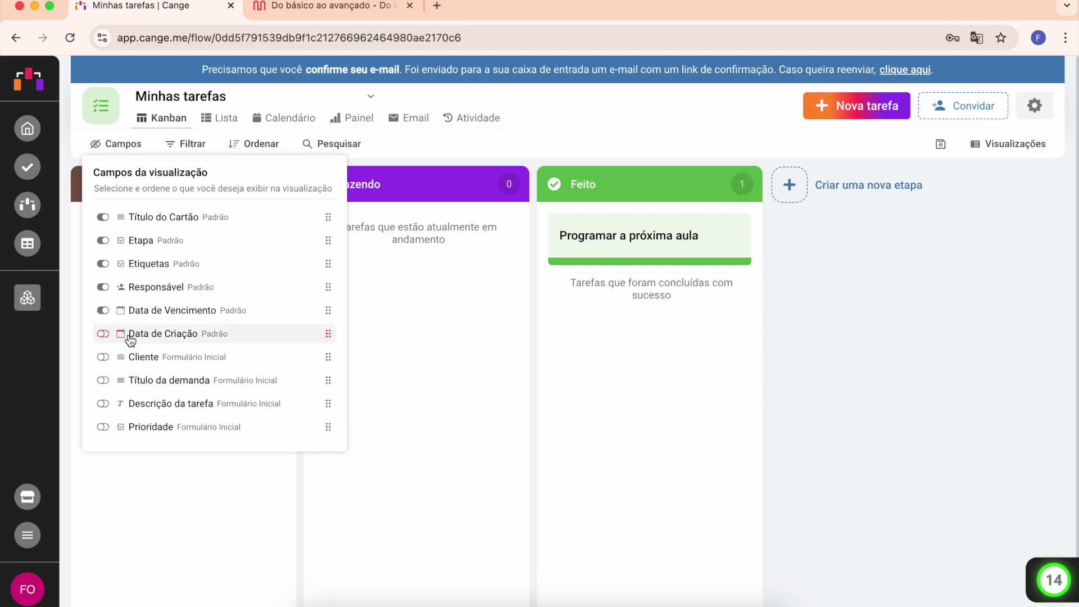
click(102, 430)
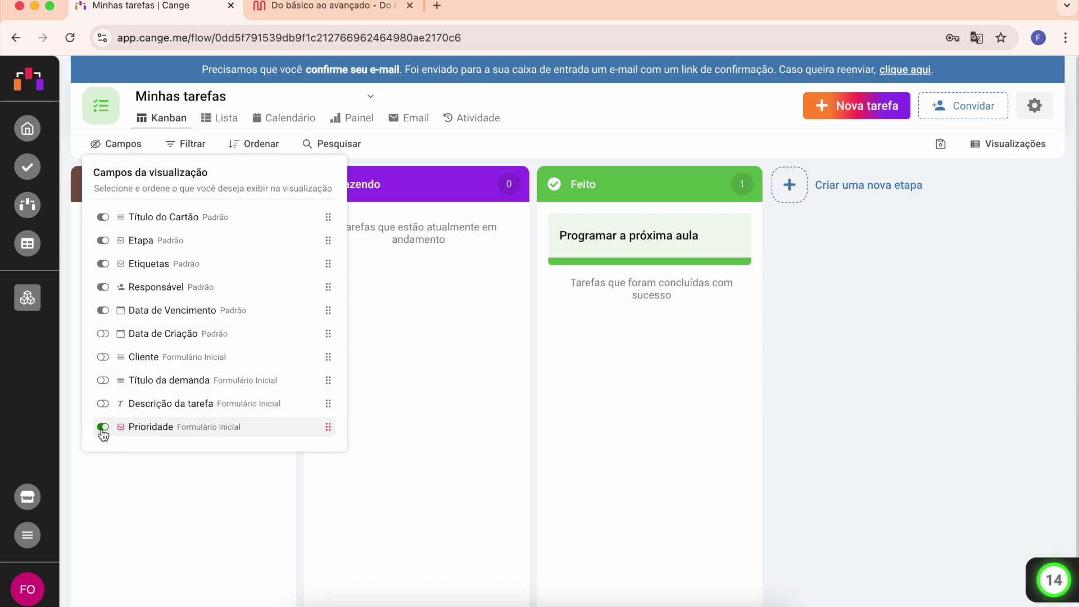
click(408, 398)
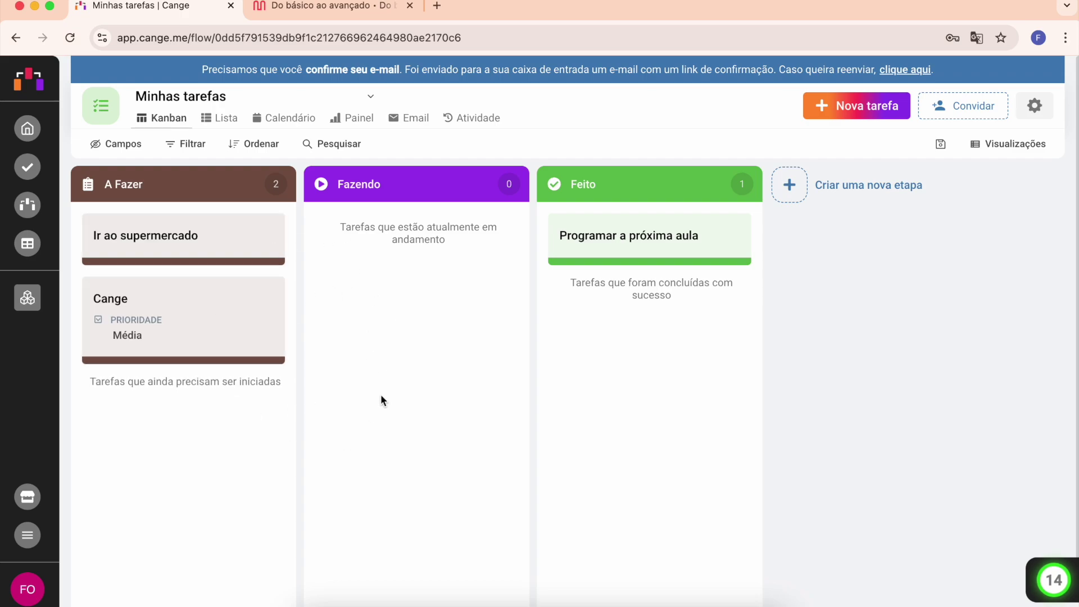
click(940, 144)
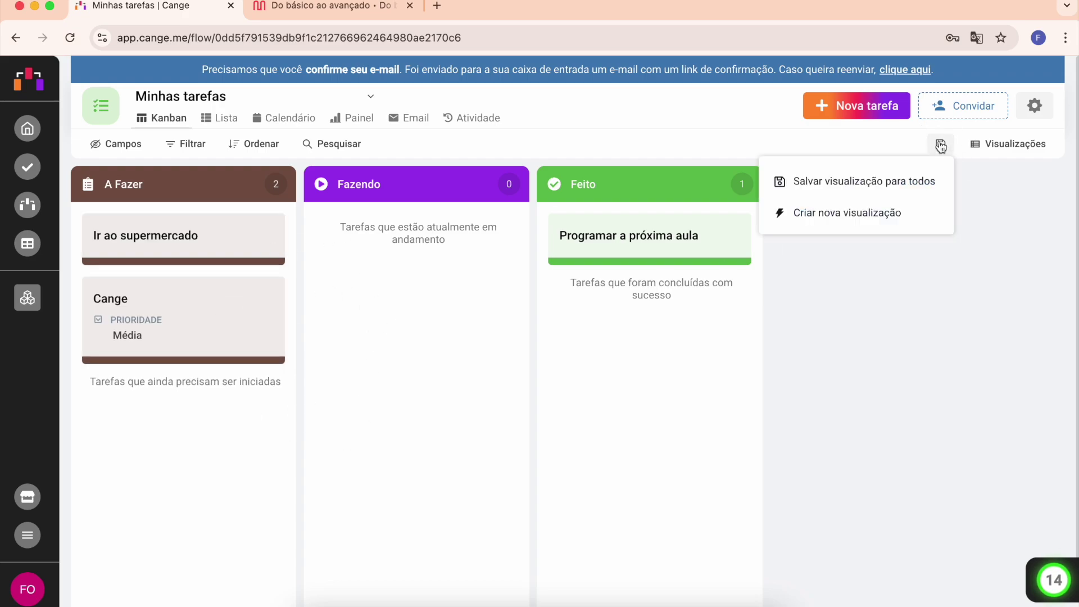
click(875, 189)
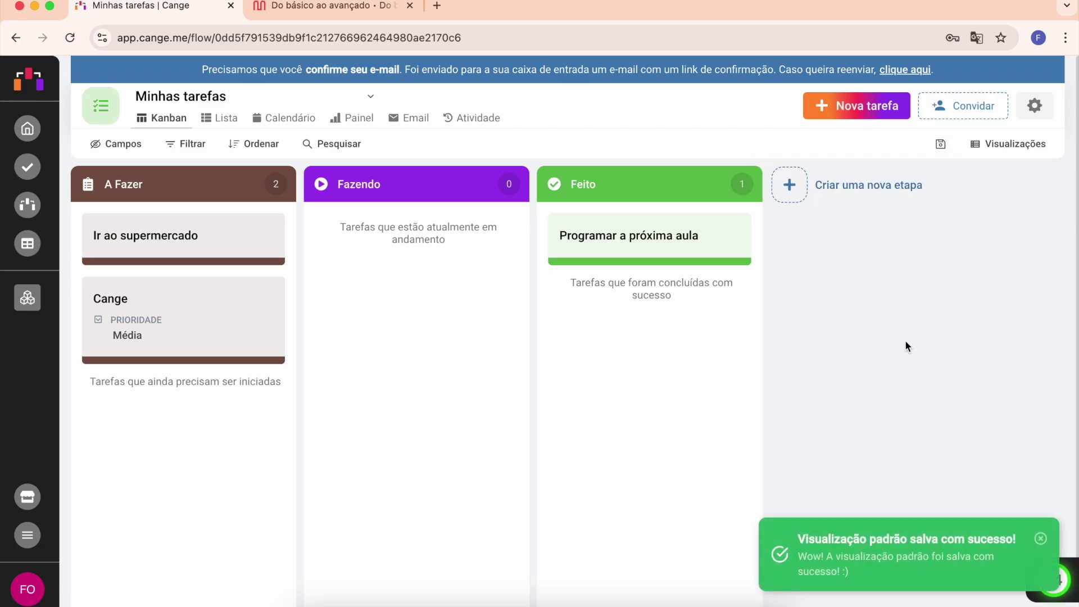
Review the initial form fields in the "Ir ao supermercado" card and close it.
click(27, 128)
click(892, 398)
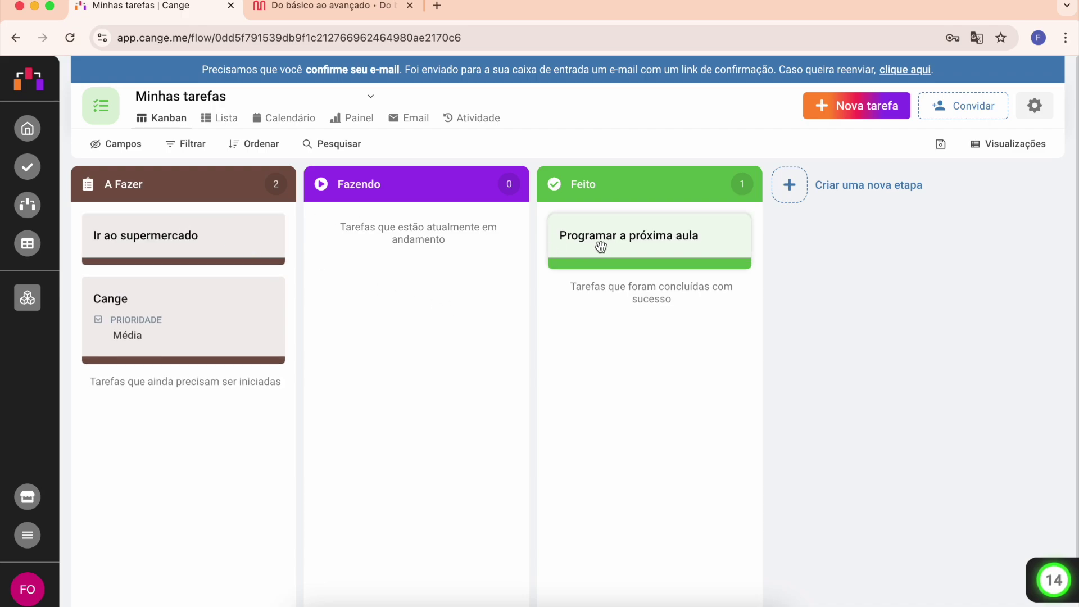
click(226, 235)
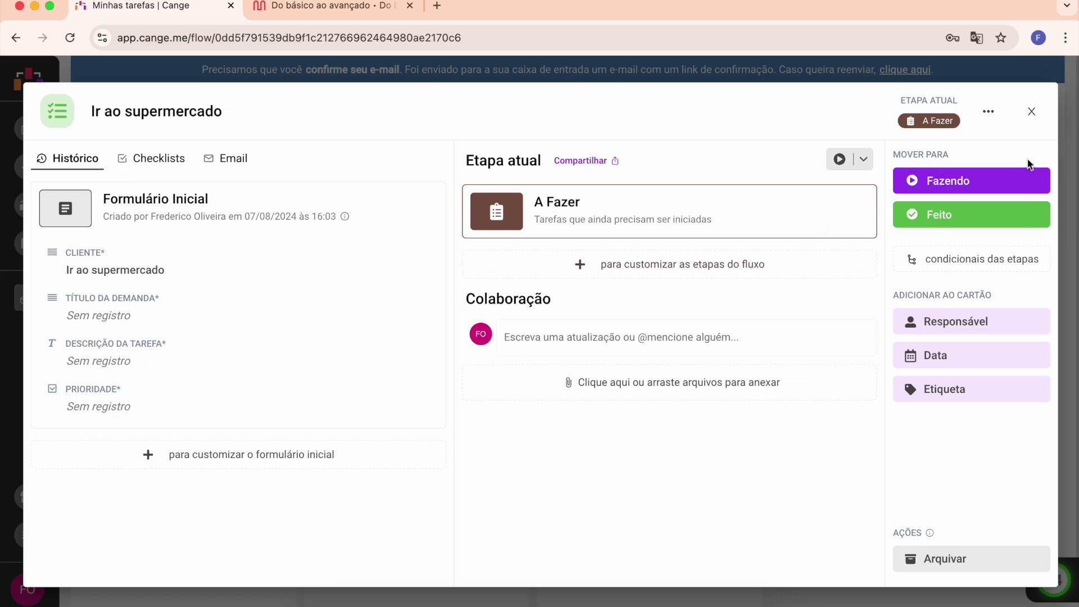
click(1031, 116)
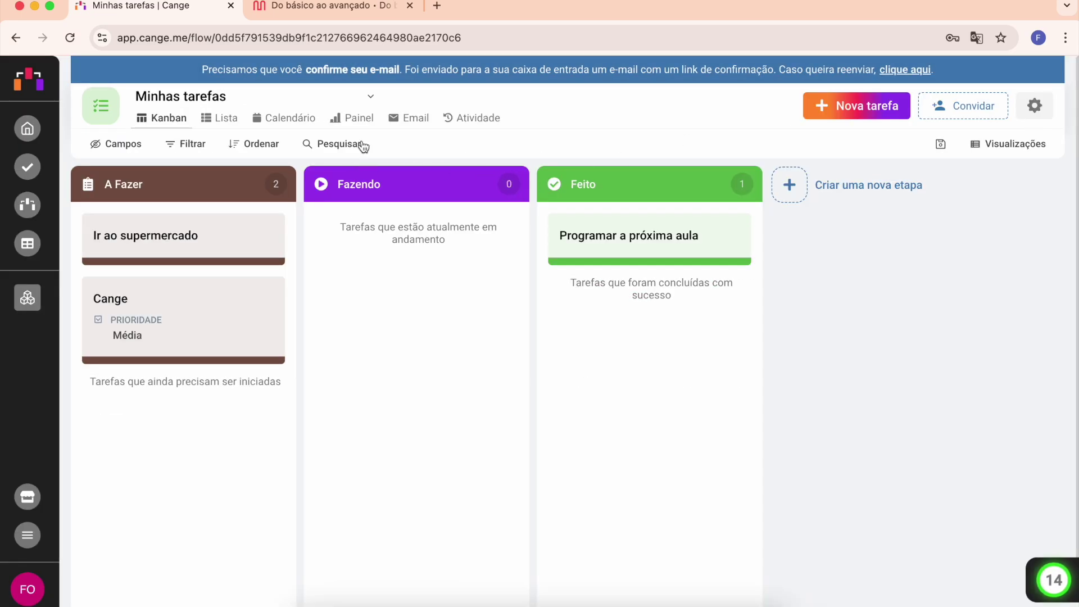
Check the planned stages in Mural and add a new stage named Impedimento to the Cange flow.
click(318, 8)
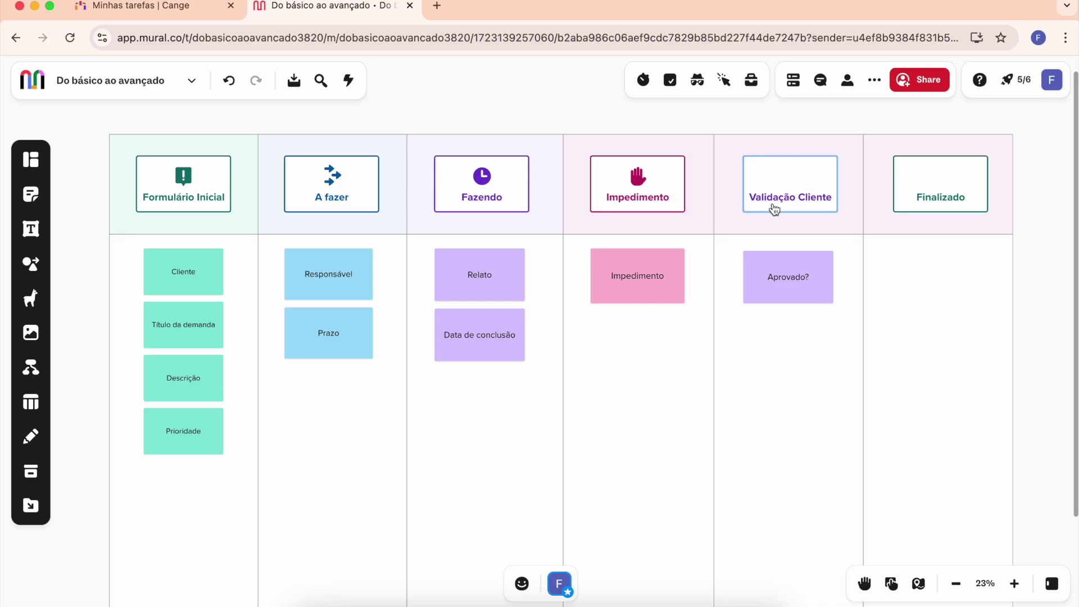
click(146, 8)
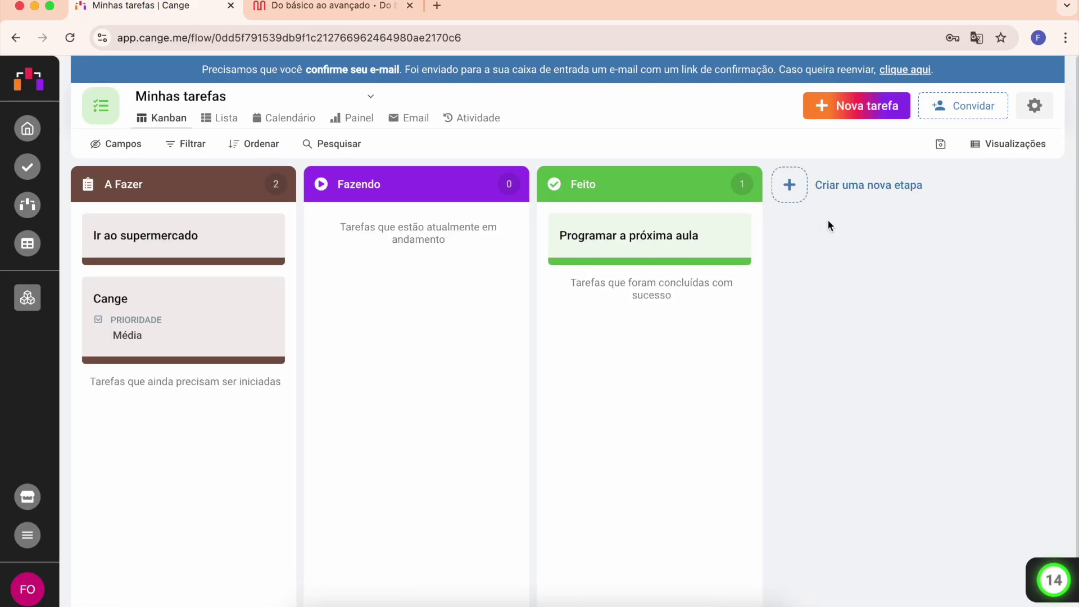
click(789, 185)
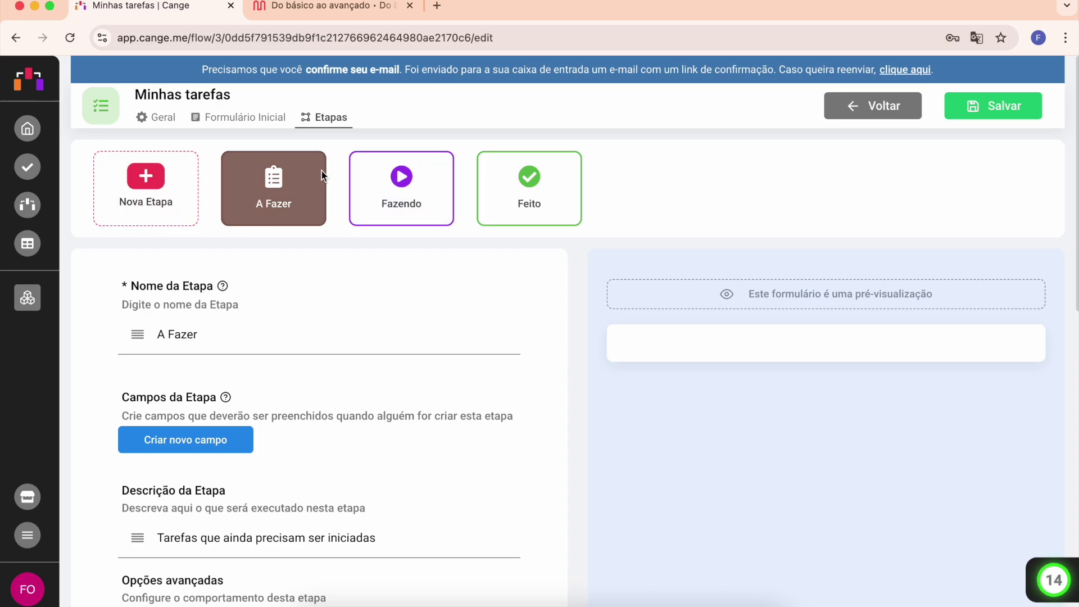
click(873, 106)
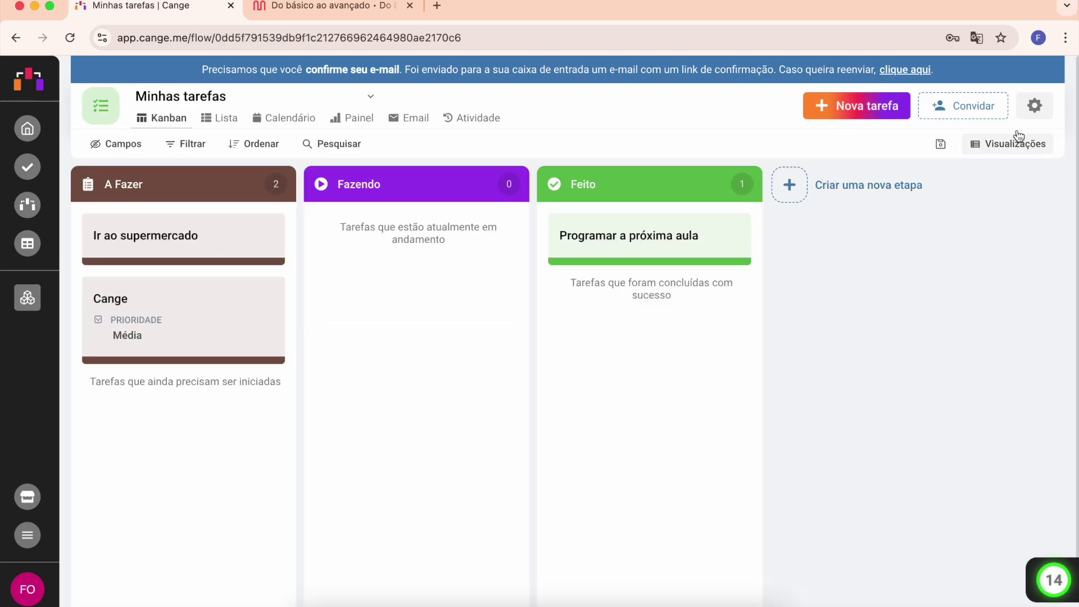
click(1030, 116)
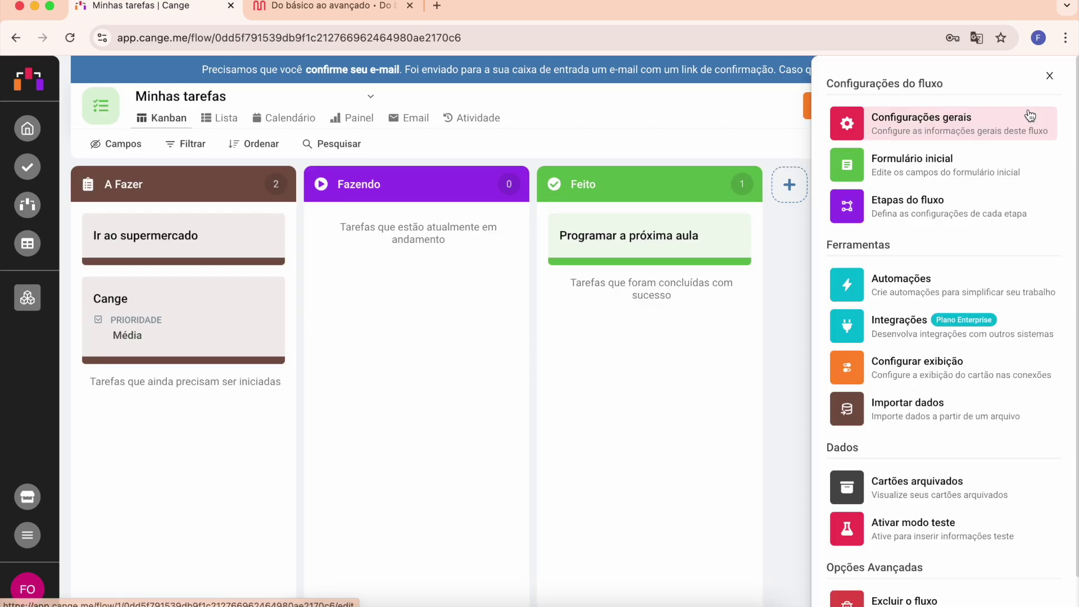
click(938, 212)
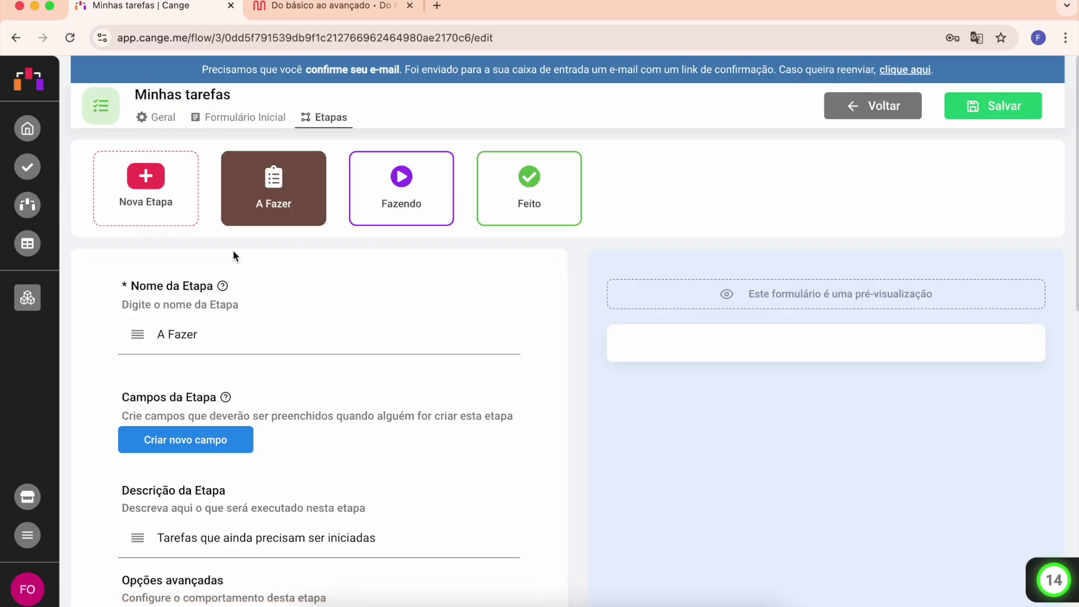
click(151, 206)
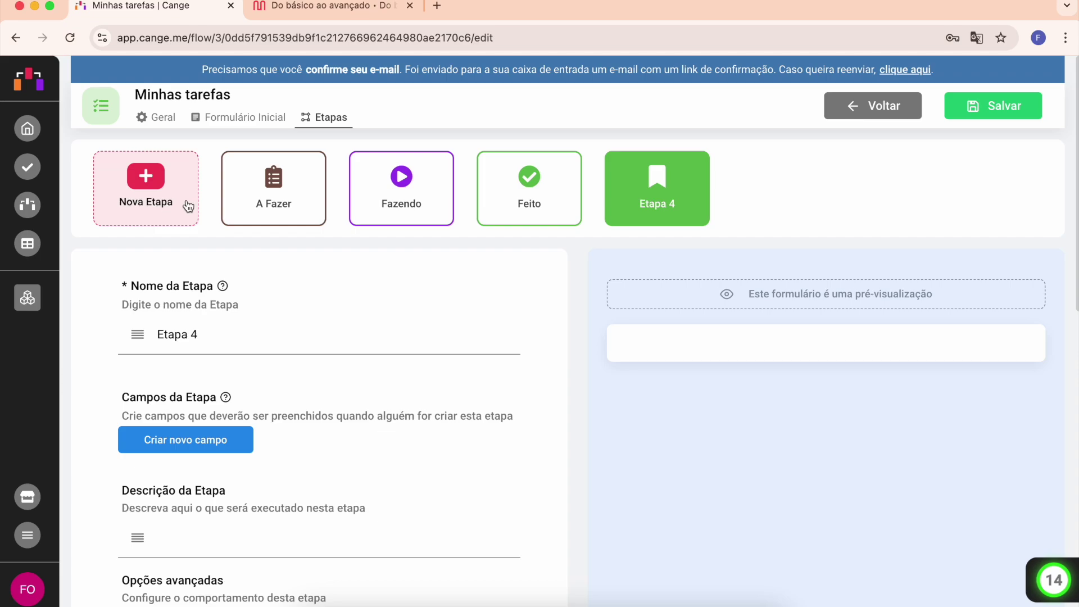
click(267, 333)
key(super+a)
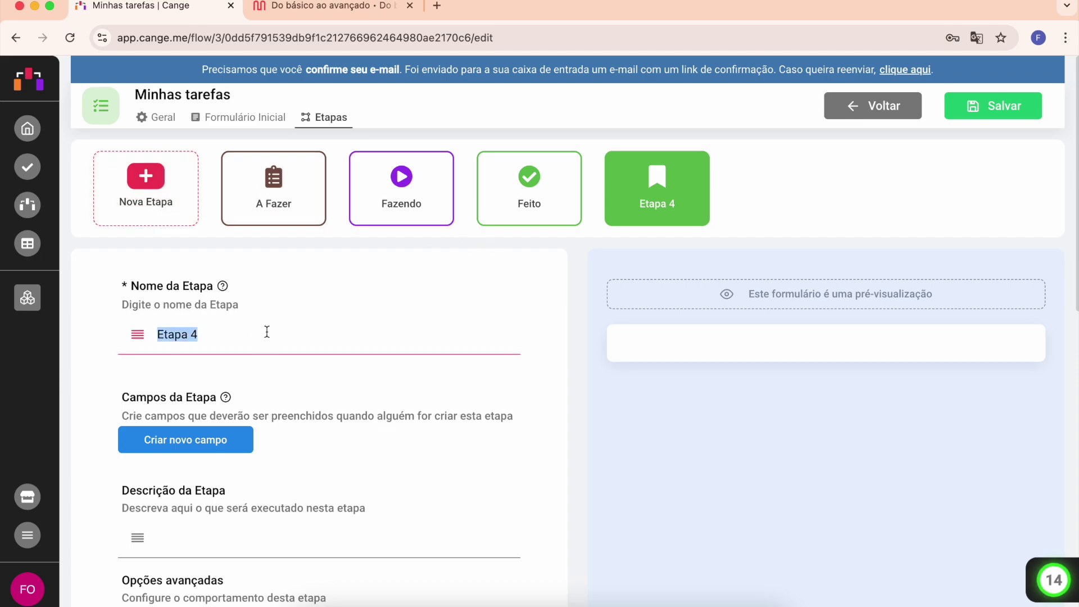
text(Impedimento)
click(416, 421)
Set the Impedimento stage's description to "Aqui ficam as tarefas com impedimento para execução".
scroll(417, 422, down, 2)
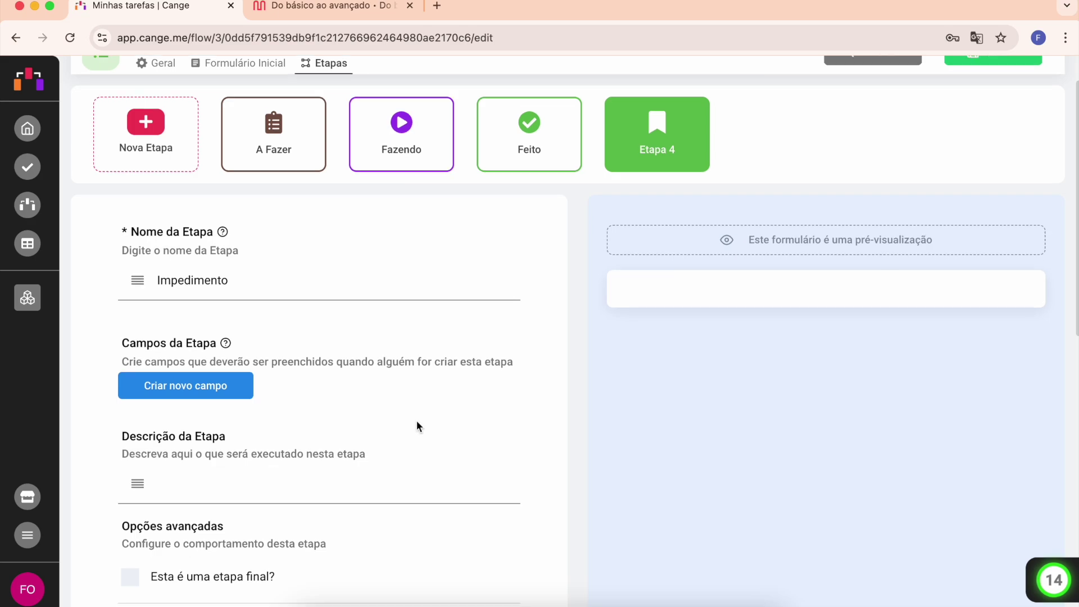
scroll(417, 420, down, 1)
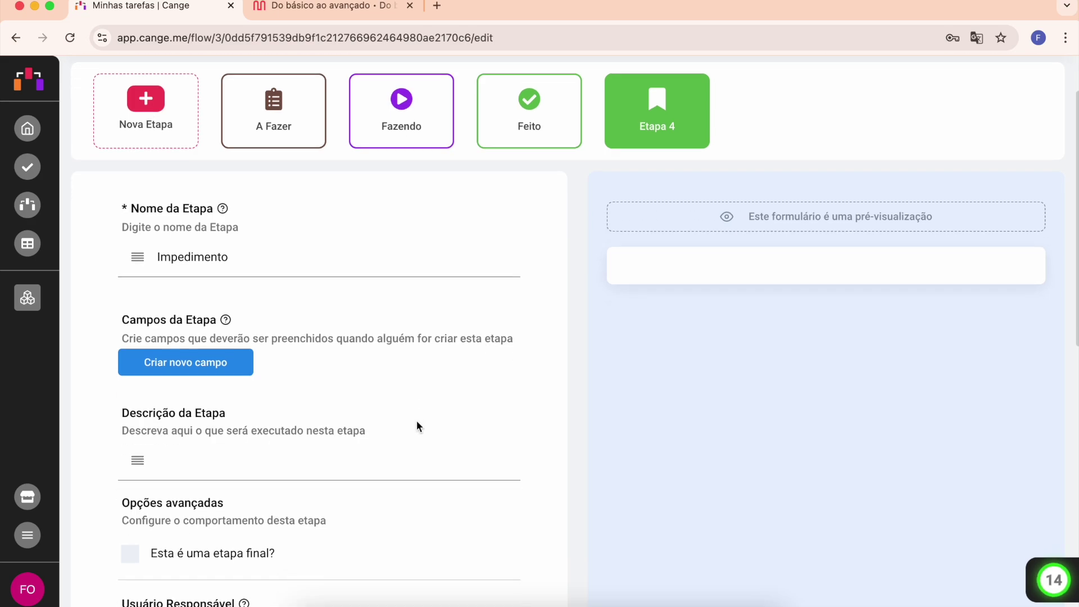
scroll(416, 421, down, 3)
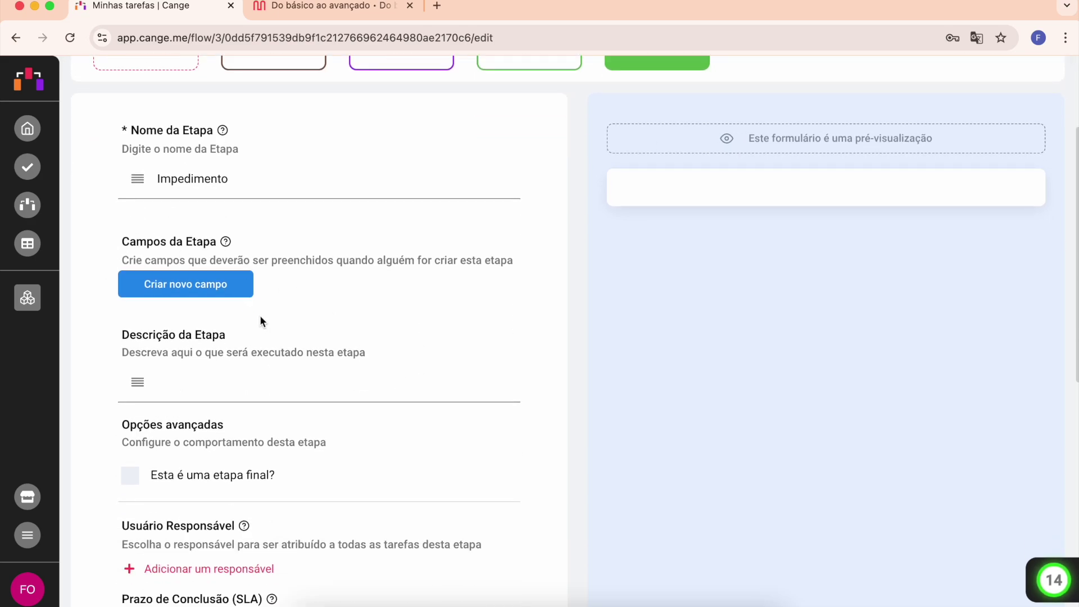
scroll(259, 322, down, 3)
click(198, 274)
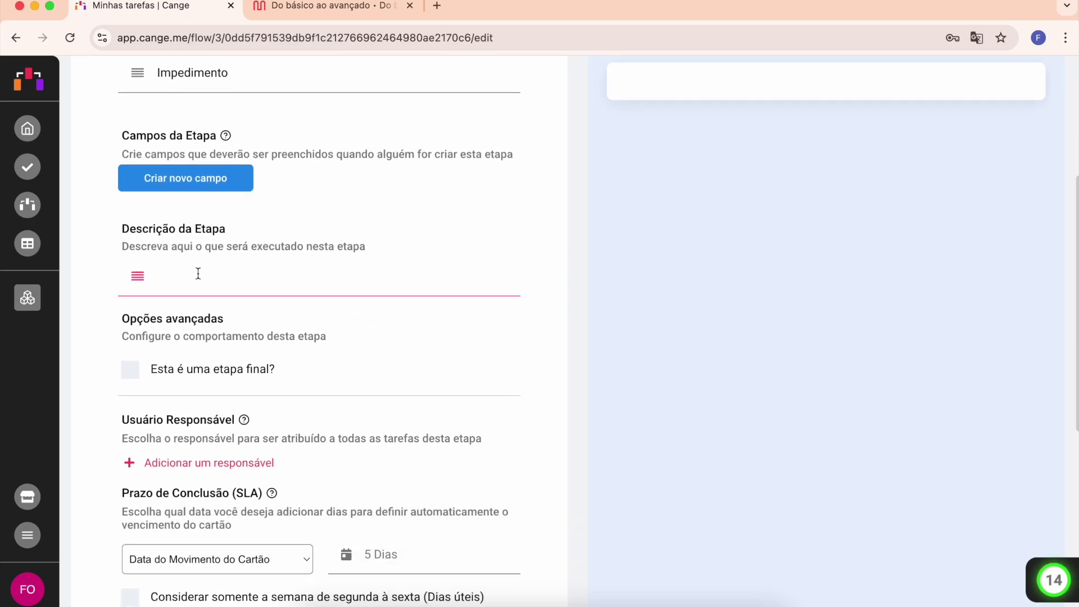
scroll(197, 273, up, 2)
scroll(198, 274, down, 1)
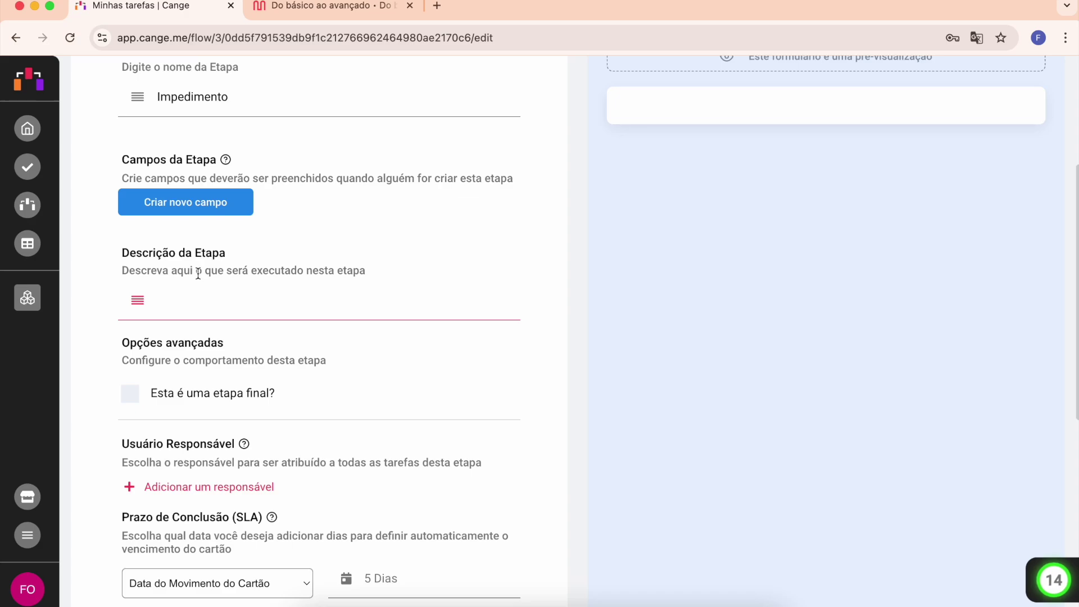
text(Aqui ficam as ta)
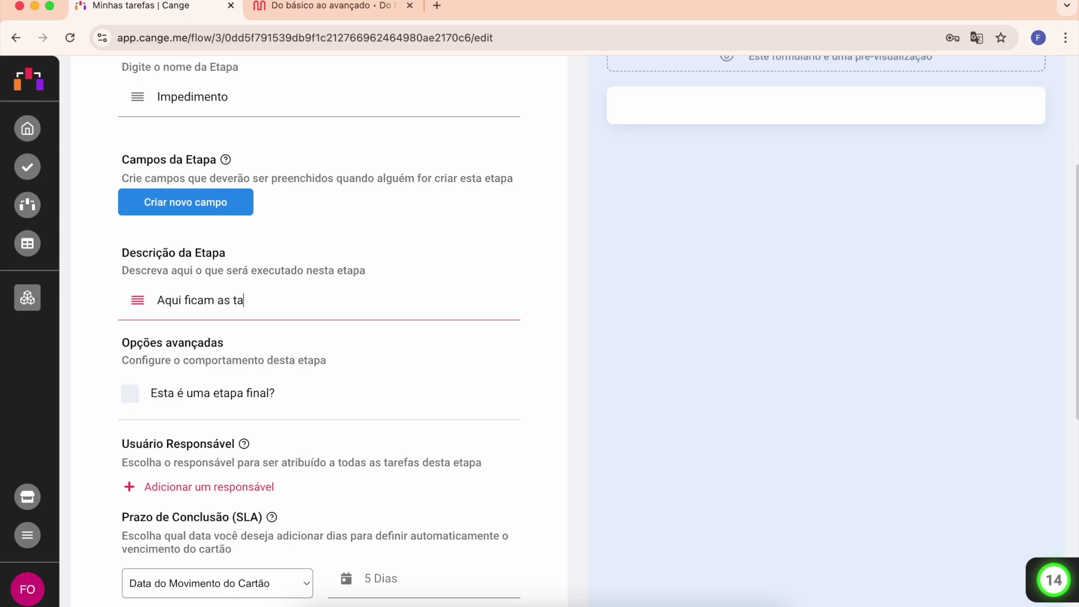
text(refas com impedimento para execuç)
text(ão)
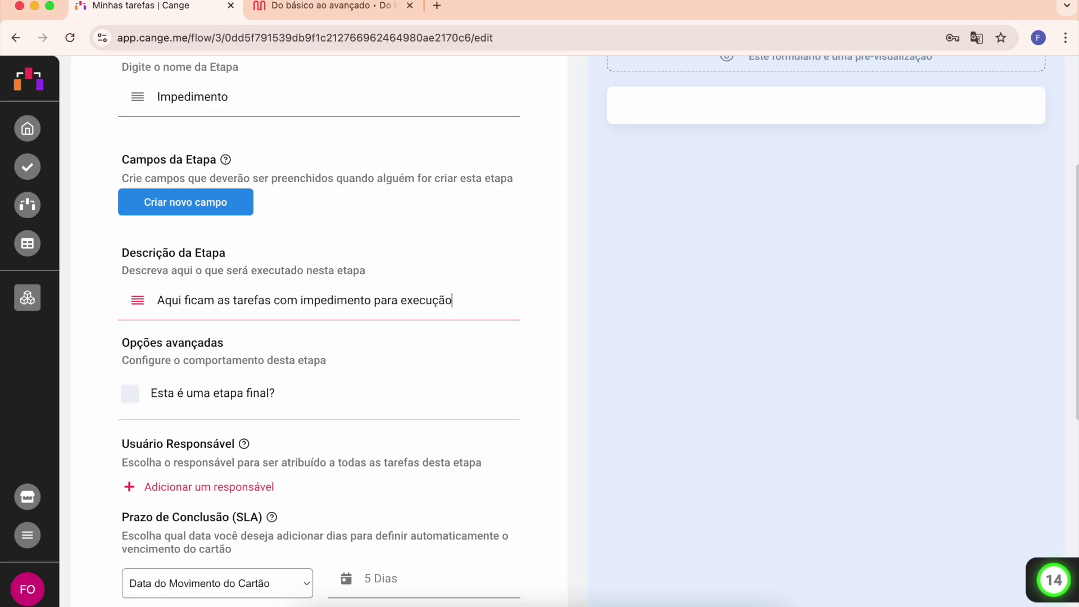
click(497, 331)
Examine the Impedimento stage's advanced options: final stage, responsible user, completion deadline (SLA), colour and icon.
scroll(497, 331, up, 5)
scroll(497, 333, down, 6)
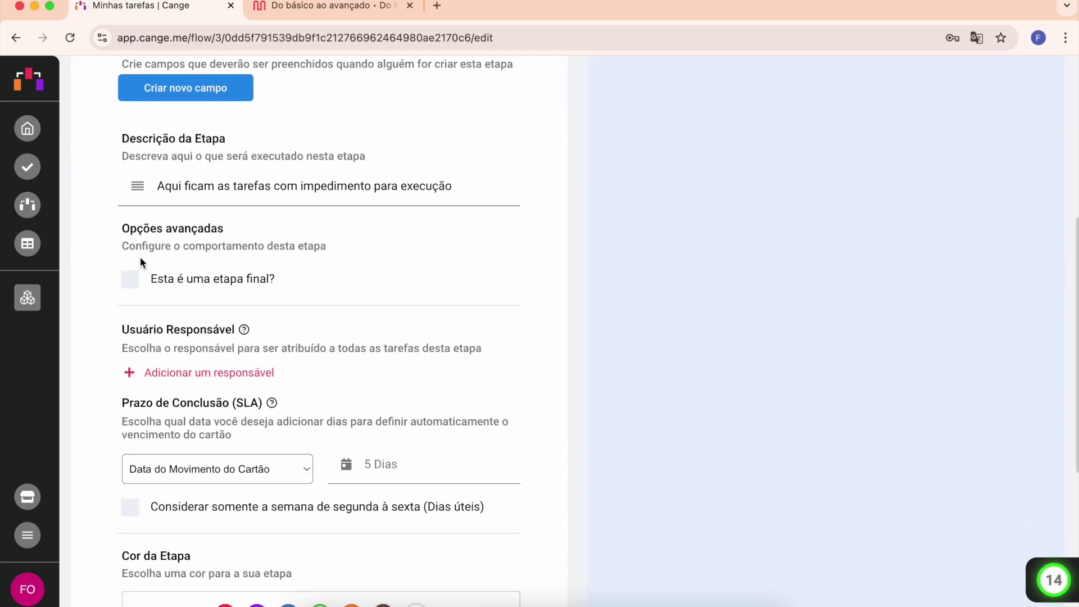
click(190, 280)
click(245, 281)
scroll(440, 275, up, 1)
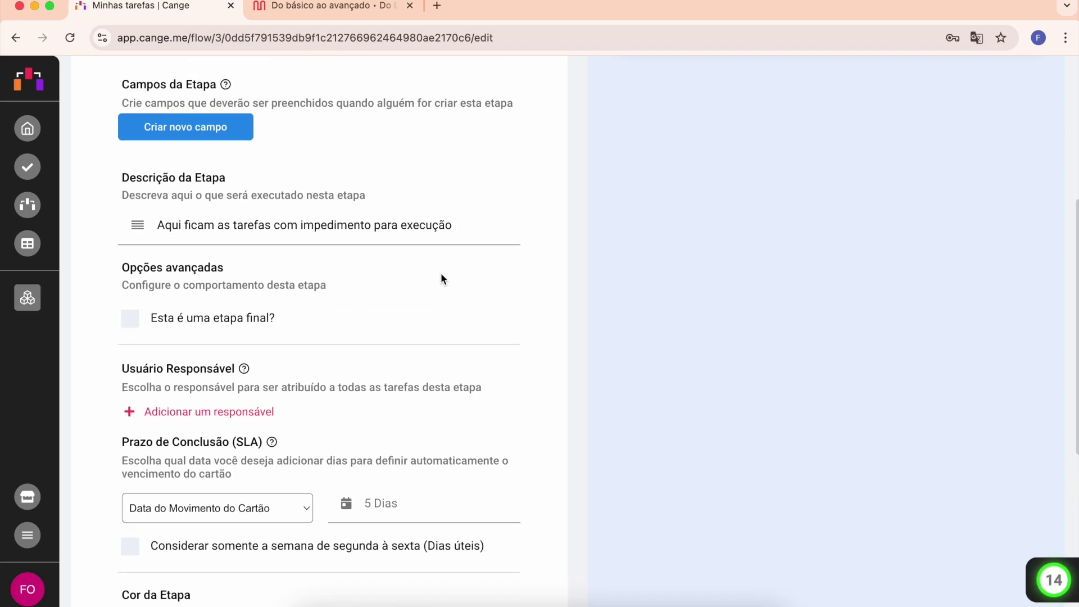
scroll(440, 276, down, 5)
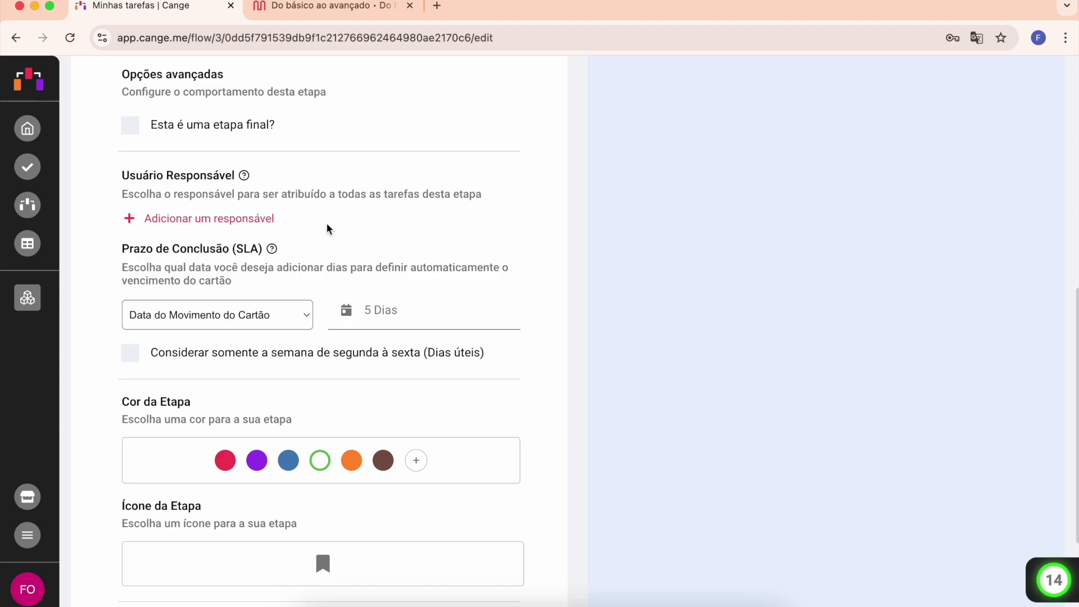
click(241, 220)
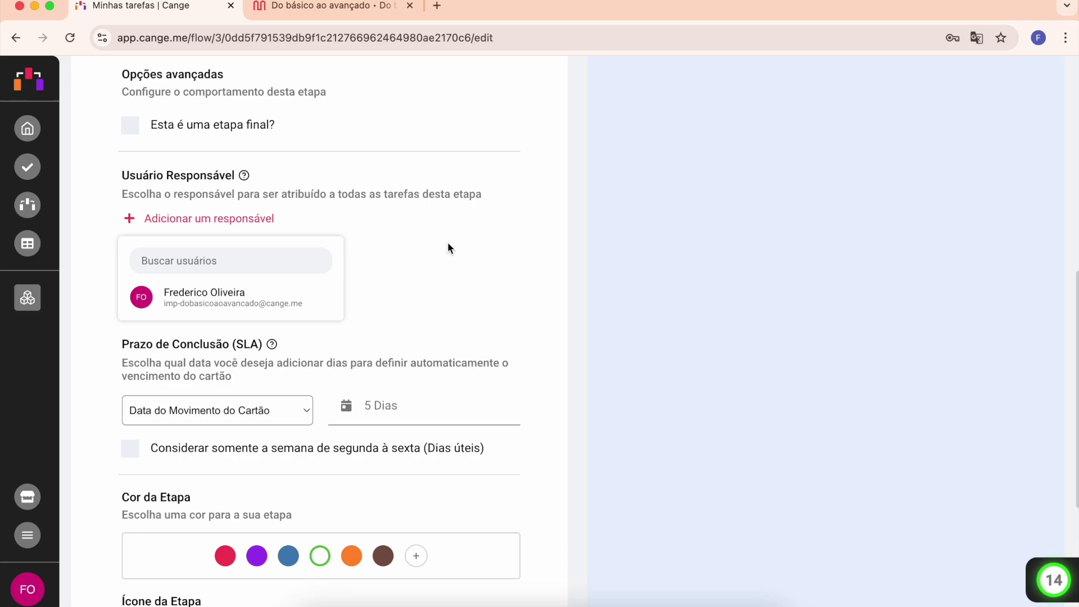
scroll(447, 246, down, 3)
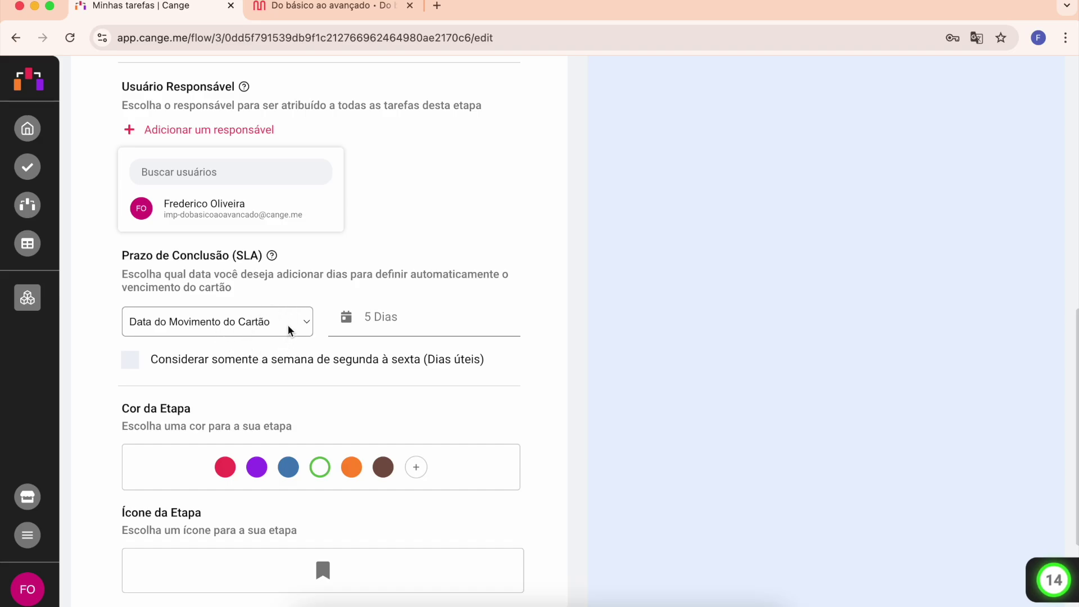
scroll(446, 258, up, 10)
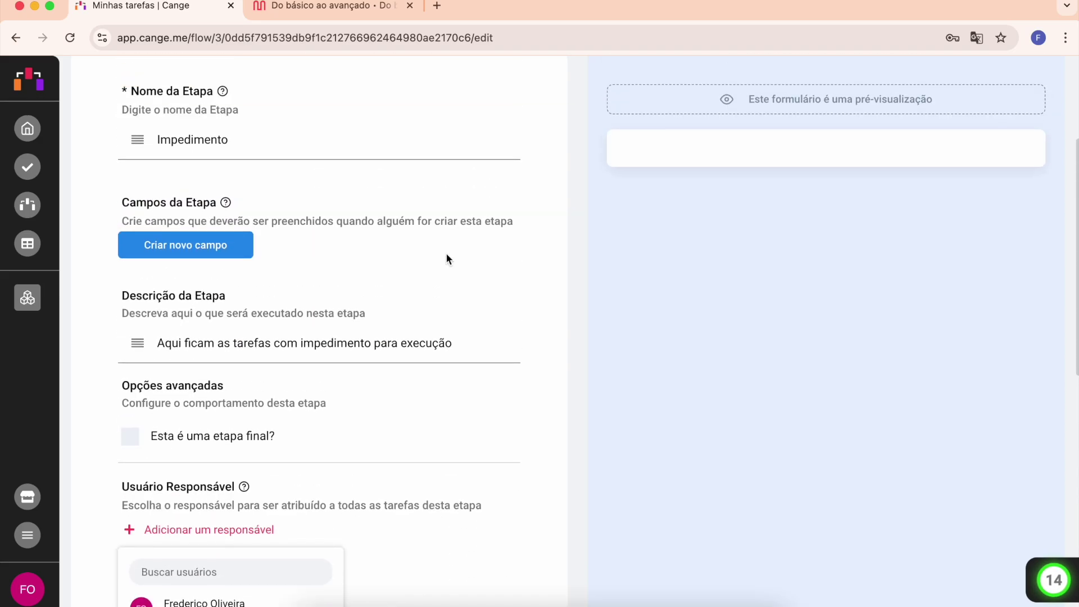
Set the Impedimento stage's completion deadline (SLA) to 3 days from the card's movement date, counting only Monday-to-Friday business days.
scroll(320, 368, down, 8)
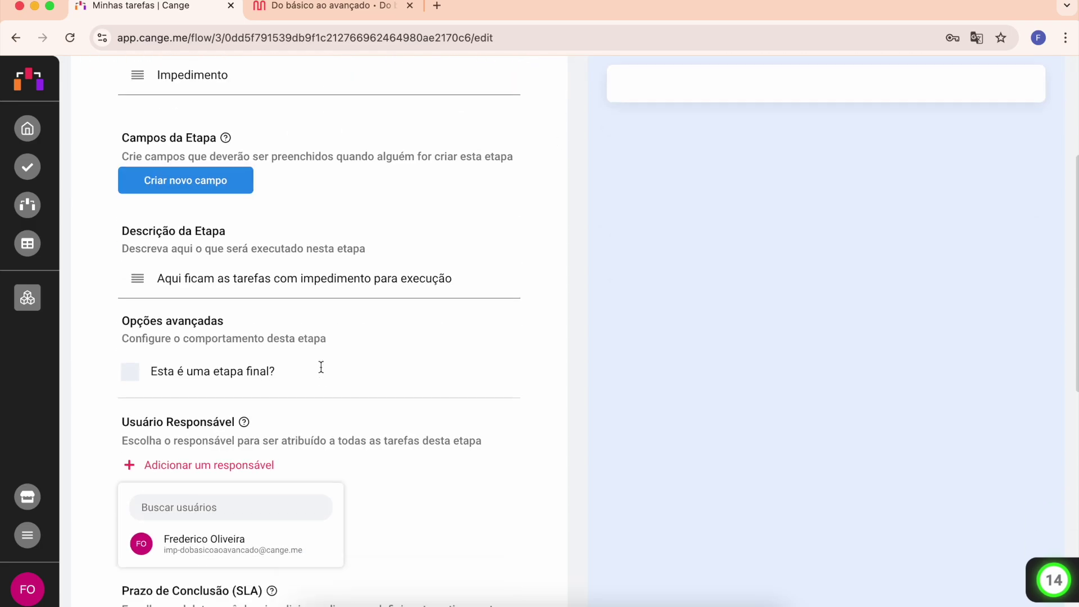
scroll(320, 366, down, 1)
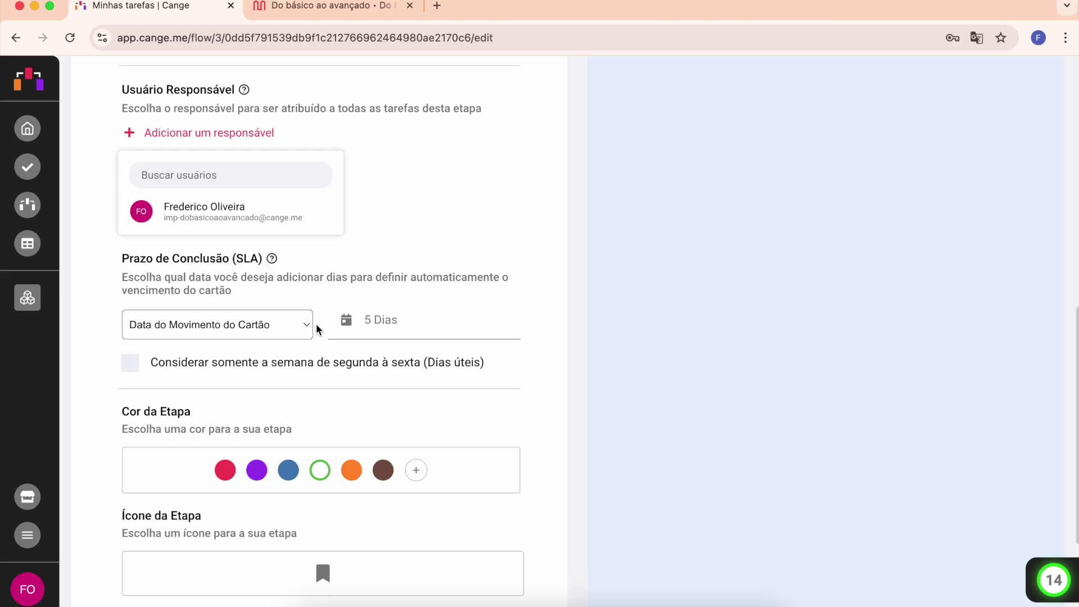
click(297, 325)
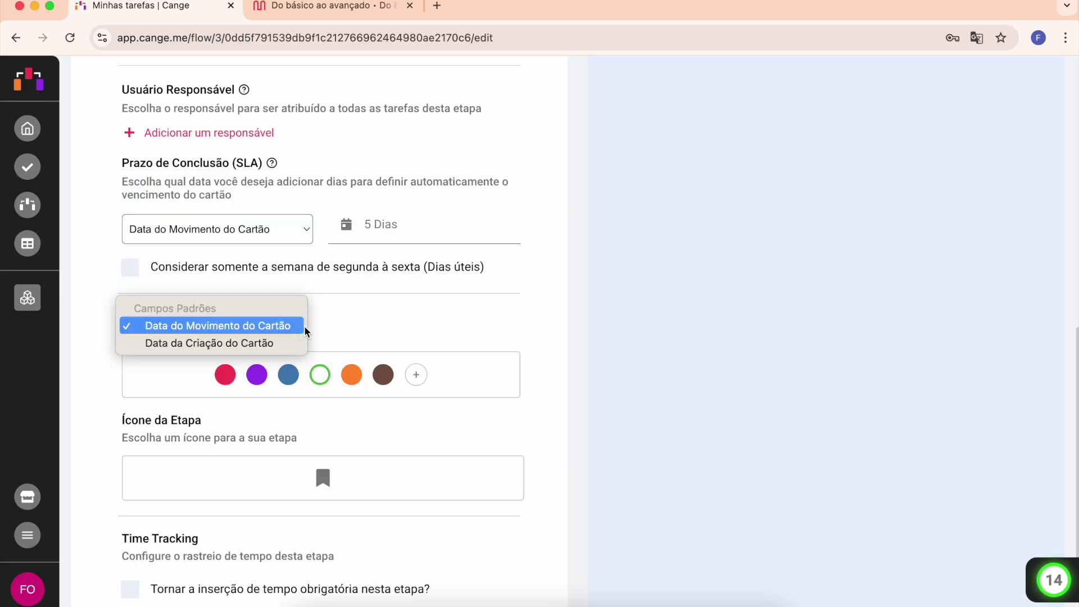
click(386, 278)
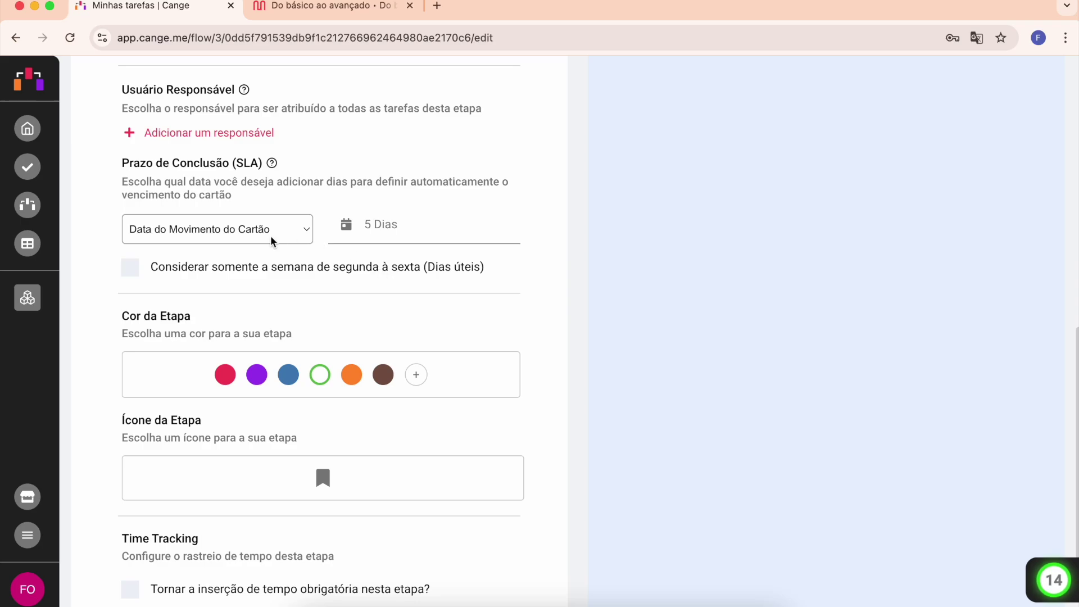
click(391, 228)
text(3)
scroll(346, 261, down, 3)
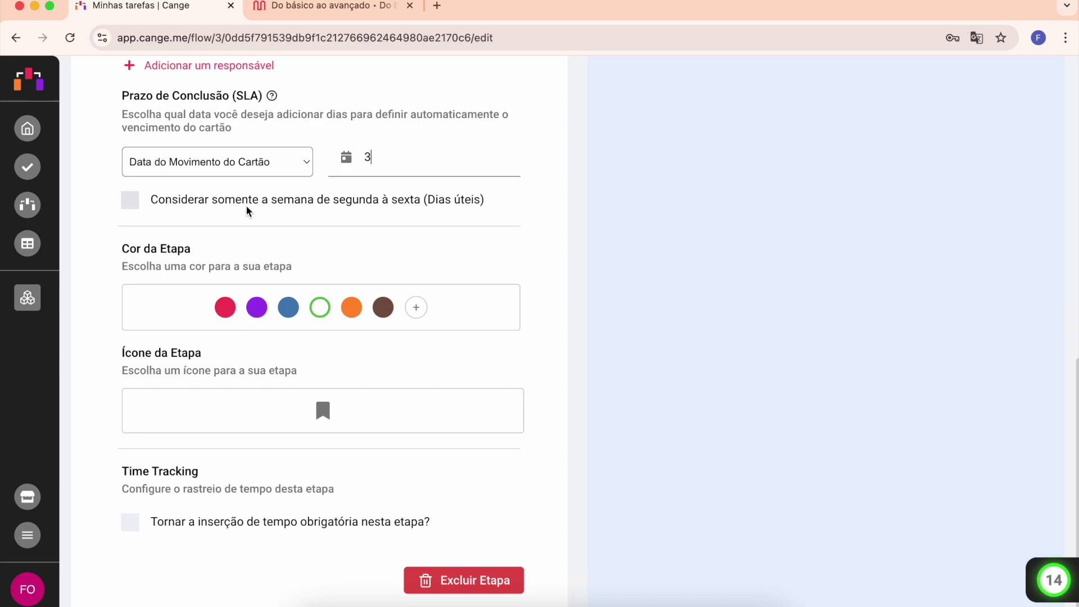
click(199, 203)
Give the Impedimento stage the red colour and the round stop icon, searching the icon set for "stop".
click(224, 308)
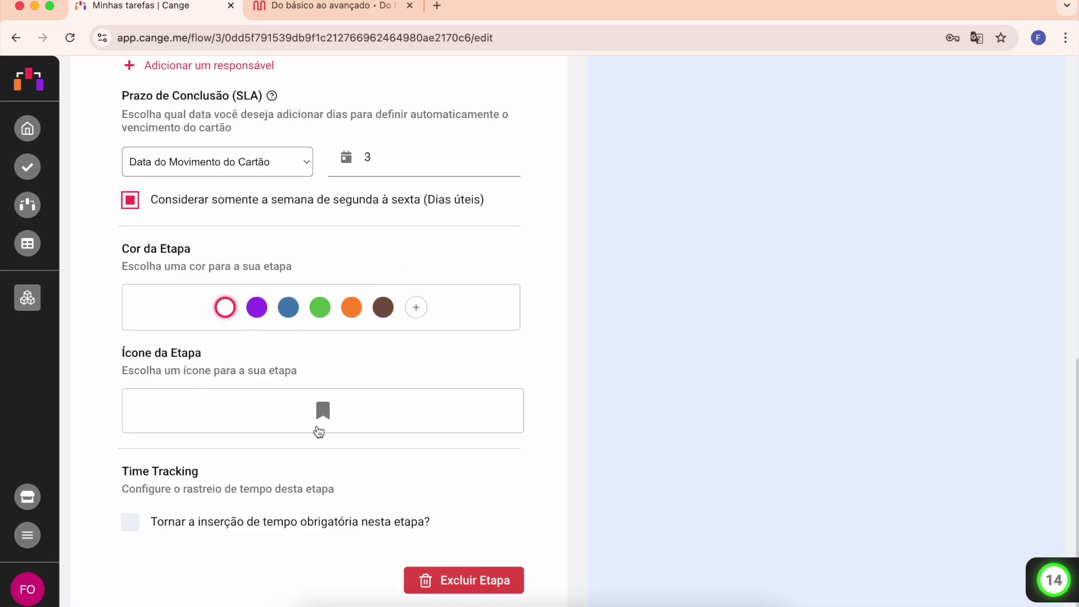
scroll(549, 286, up, 10)
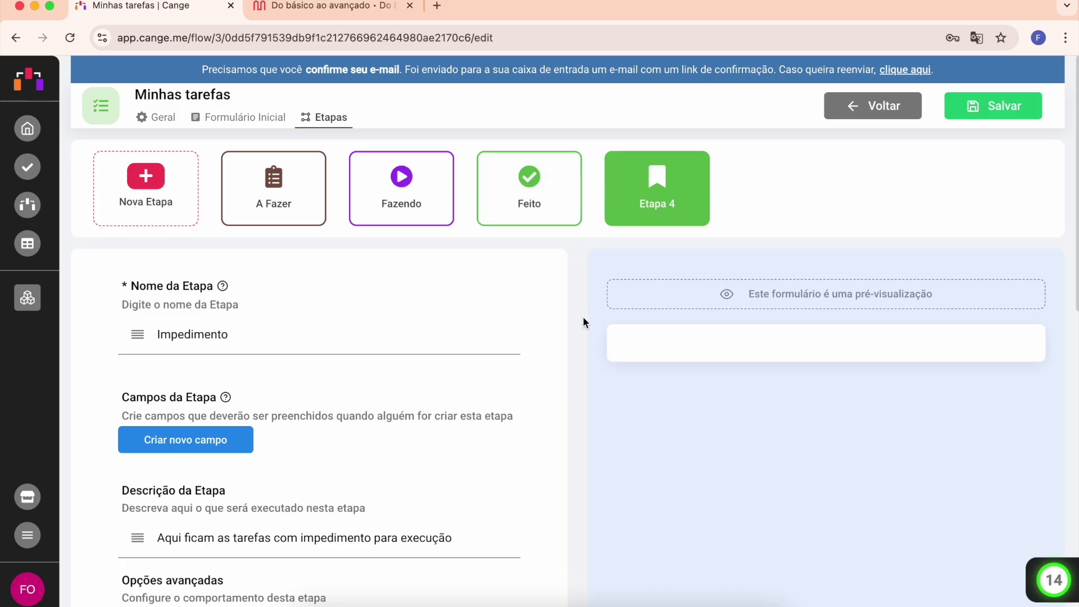
scroll(582, 315, down, 12)
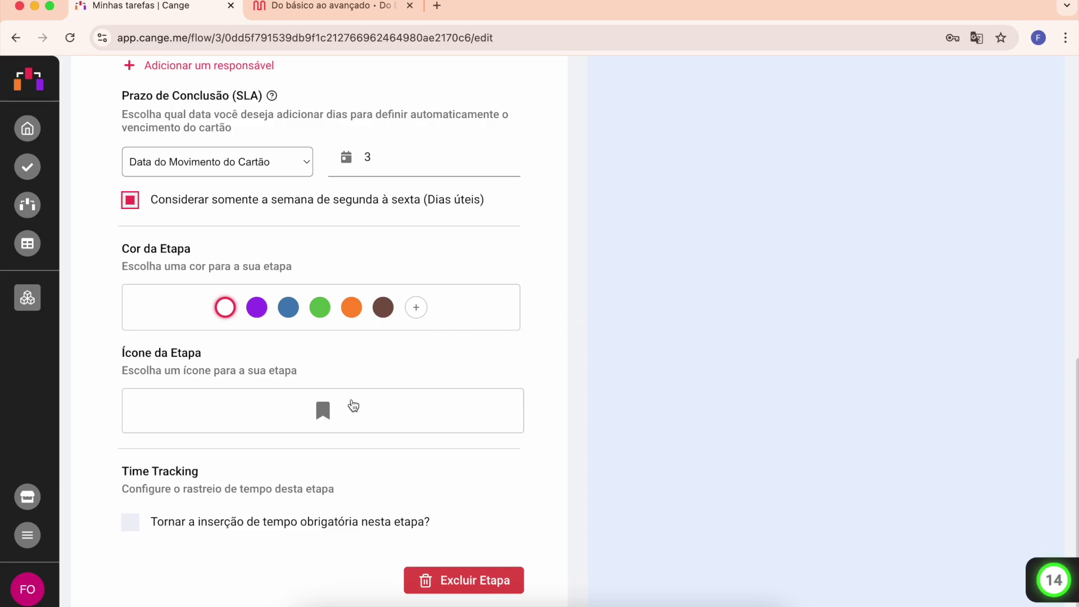
click(327, 412)
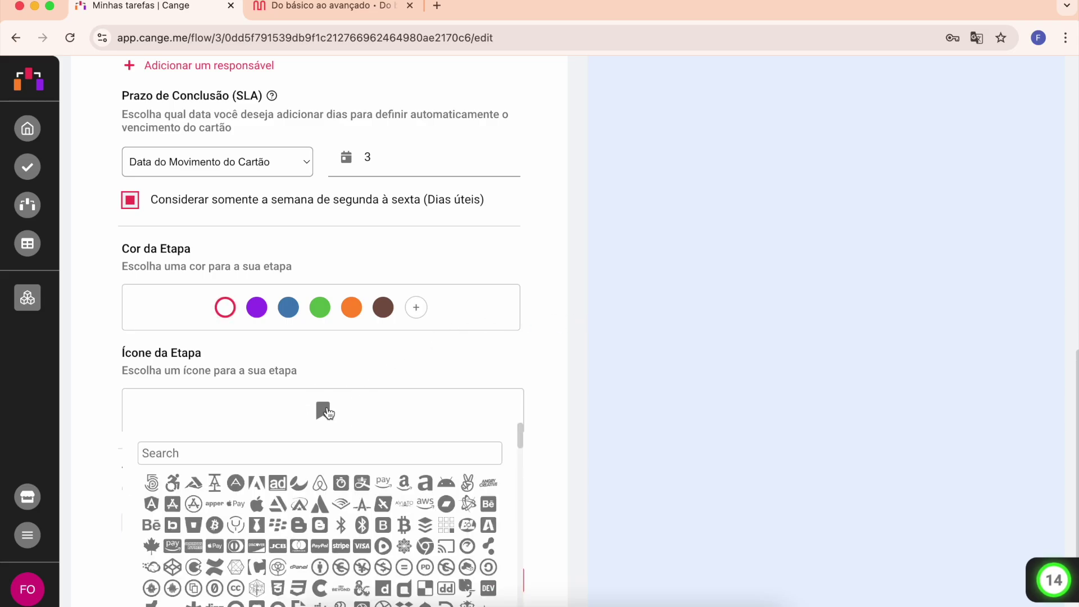
text(stp)
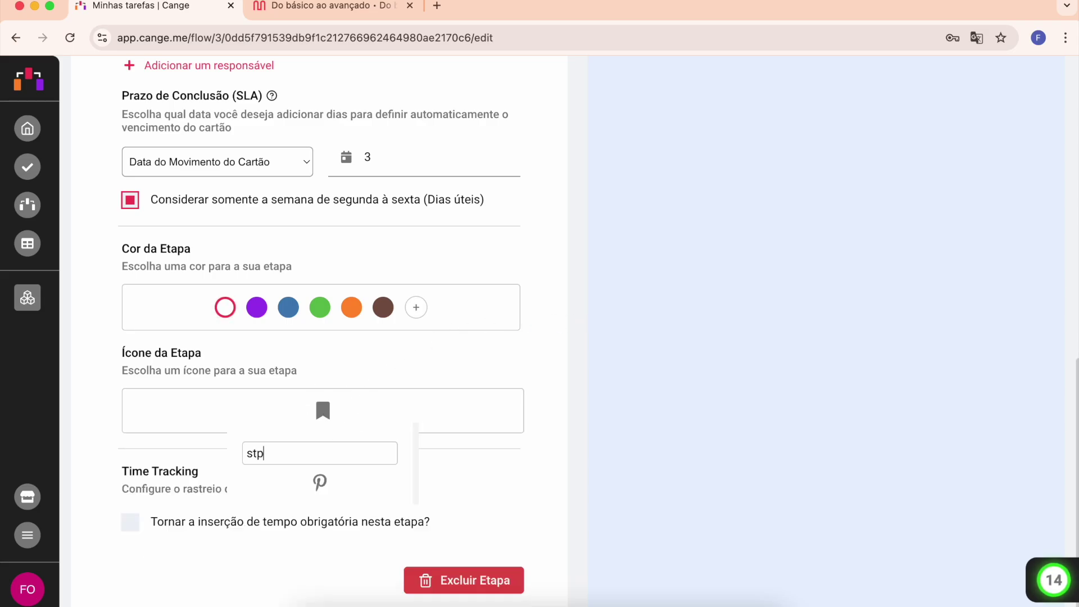
key(BackSpace)
text(op)
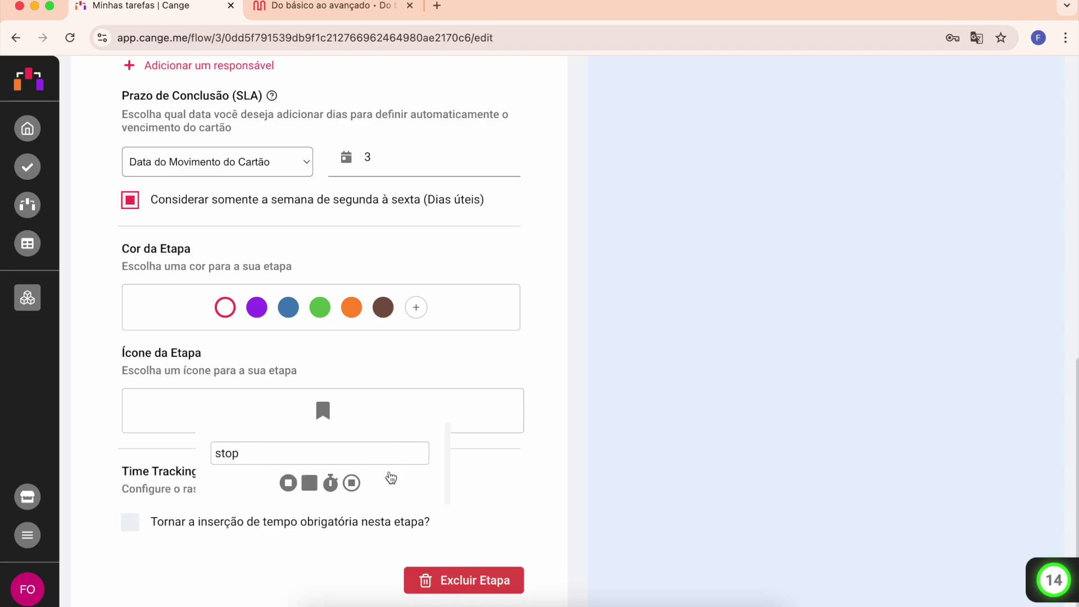
click(288, 483)
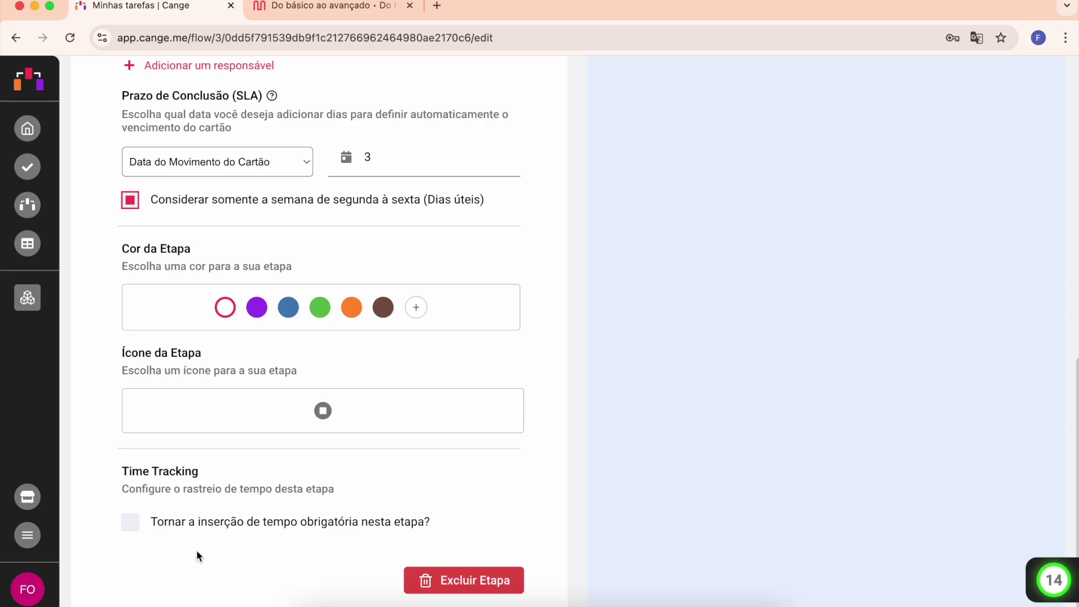
Add another stage to the flow and name it "Aprovação cliente".
scroll(435, 508, up, 10)
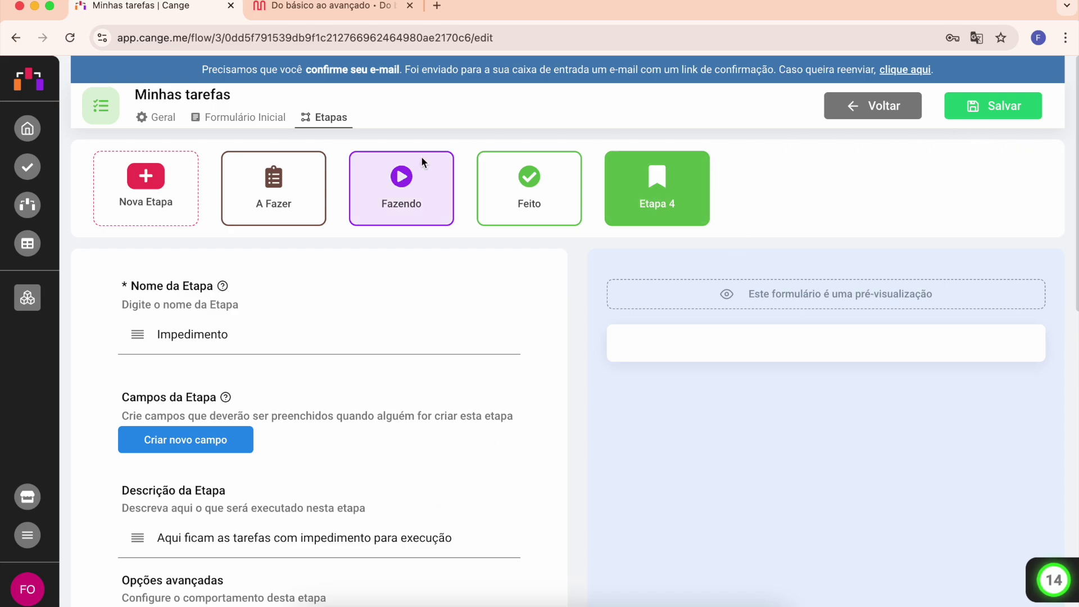
click(130, 197)
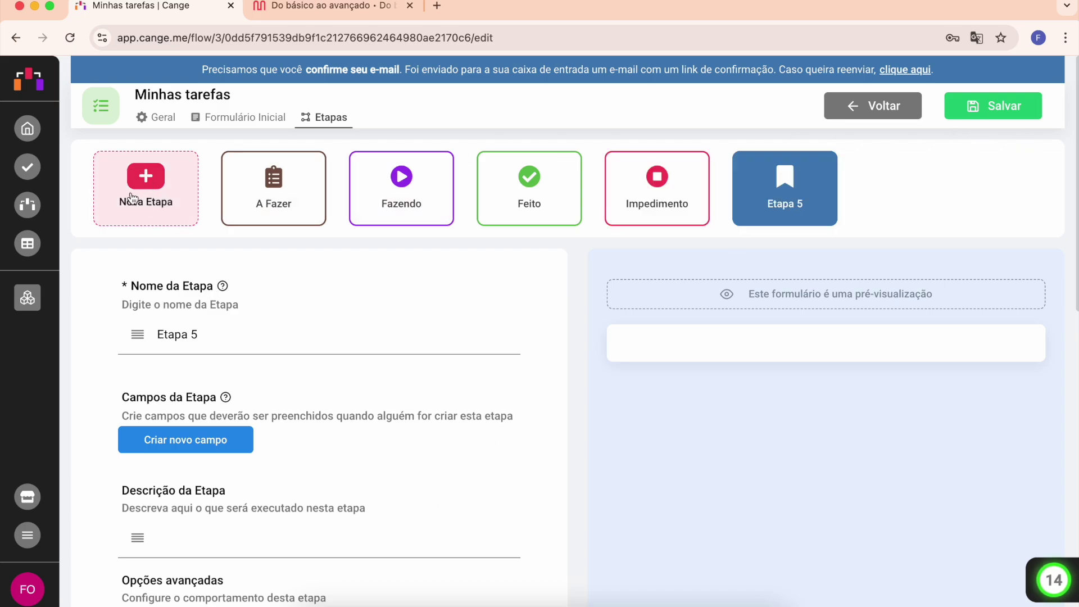
click(261, 336)
text(a)
key(super+a)
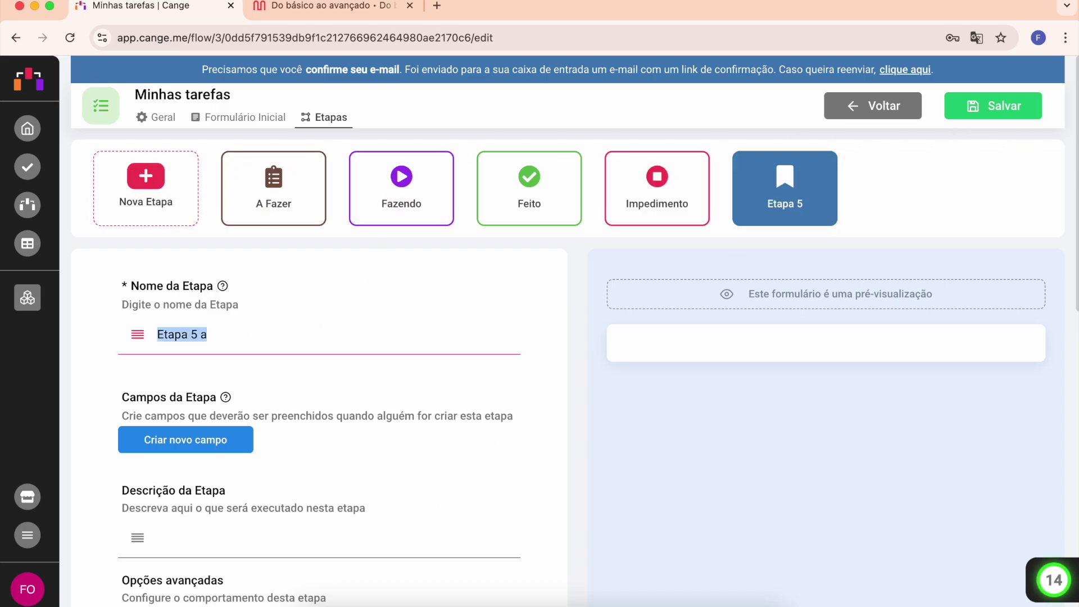
text(Aprovaç!ao)
key(BackSpace)
key(BackSpace)
key(BackSpace)
key(BackSpace)
text(ão cliente)
Set the Aprovação cliente stage's completion deadline (SLA) to 3 days and select blue as its colour.
scroll(338, 373, down, 5)
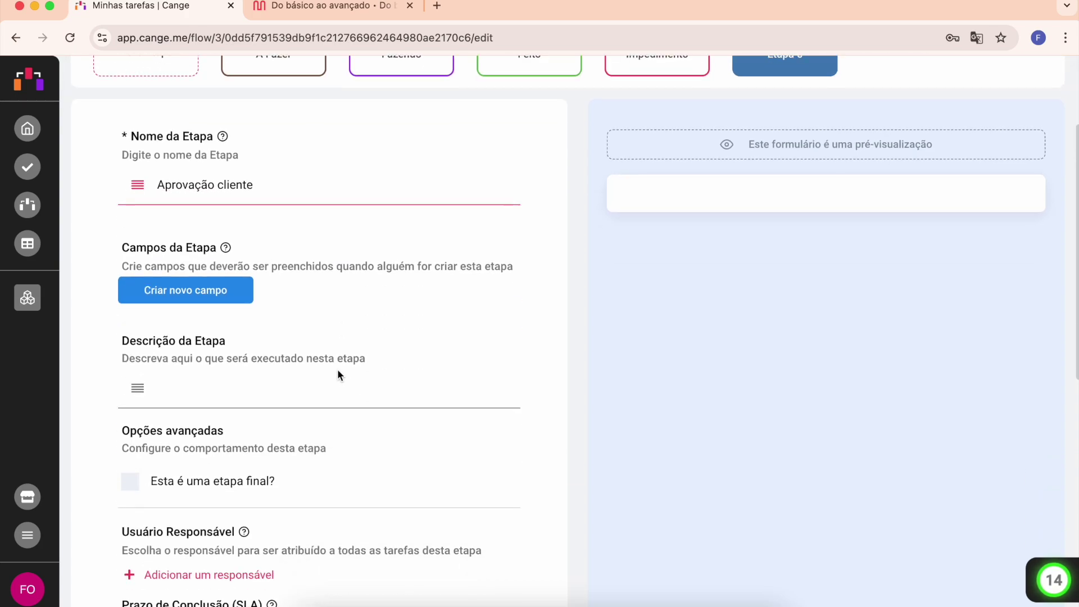
scroll(337, 373, down, 4)
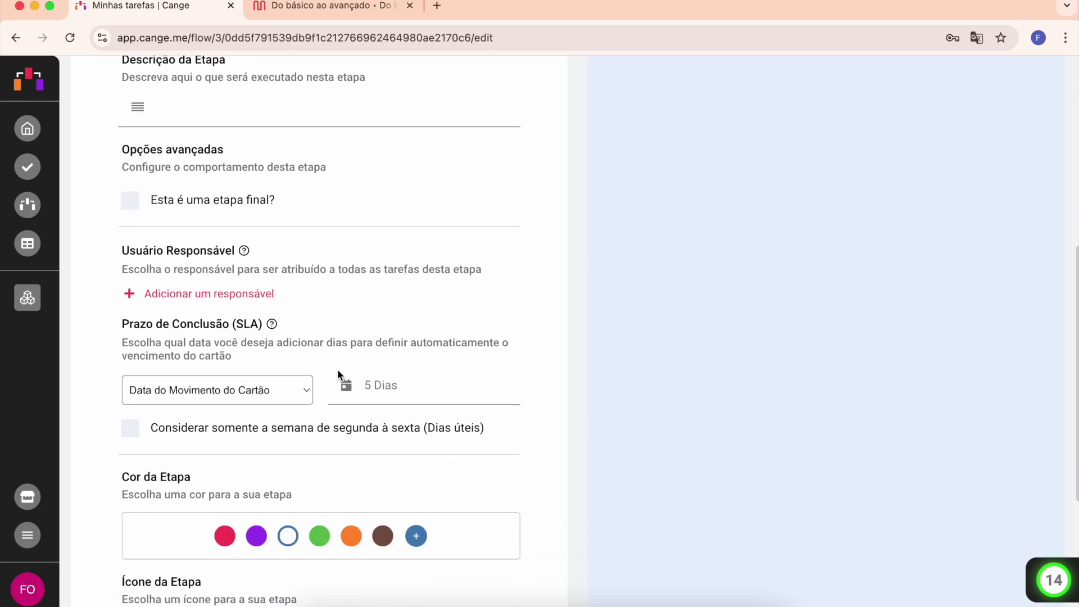
text(3)
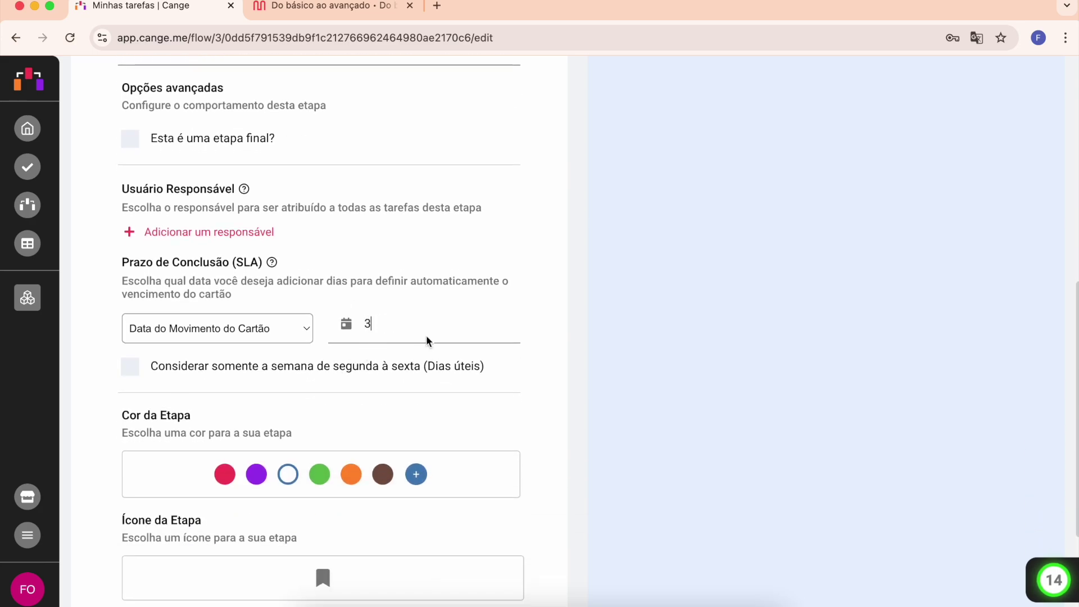
scroll(432, 338, down, 2)
click(287, 354)
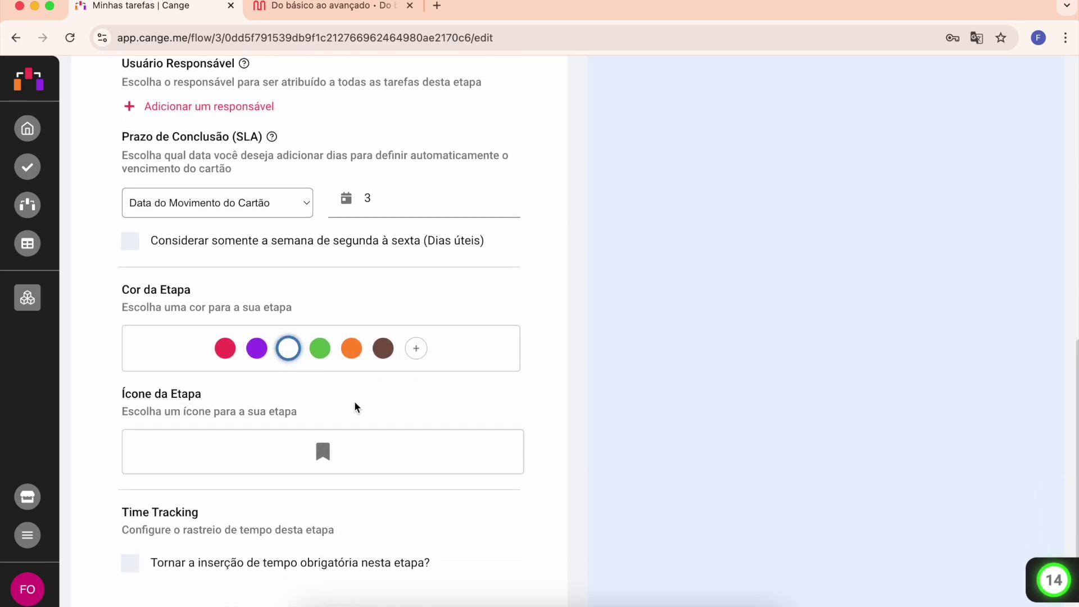
Assign the user-with-clock icon to the Aprovação cliente stage, searching for "user", and save the flow.
scroll(376, 416, down, 1)
click(323, 412)
click(335, 448)
text(user)
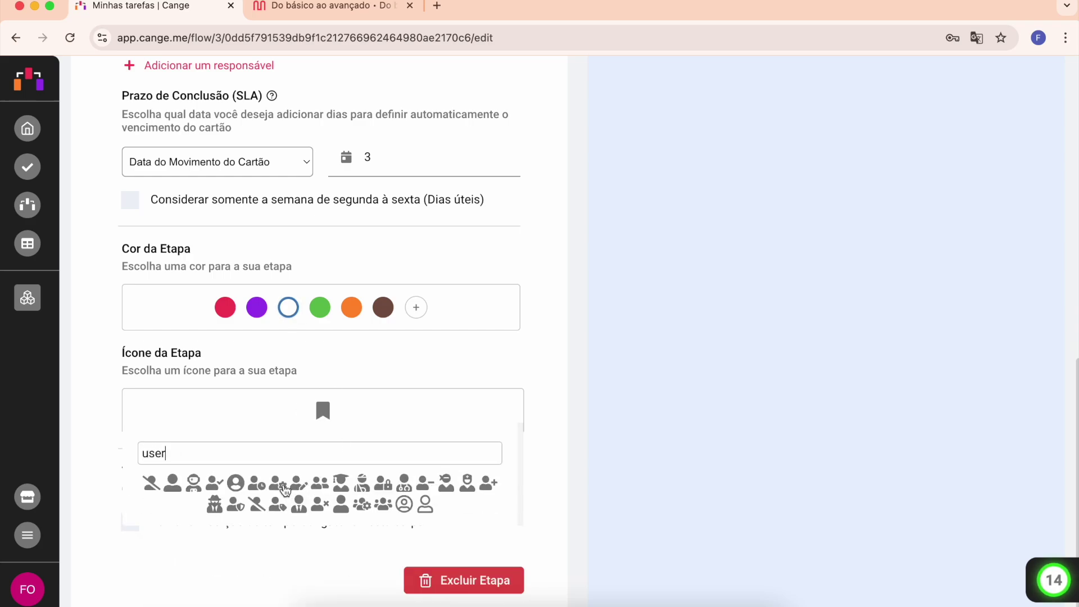
click(257, 487)
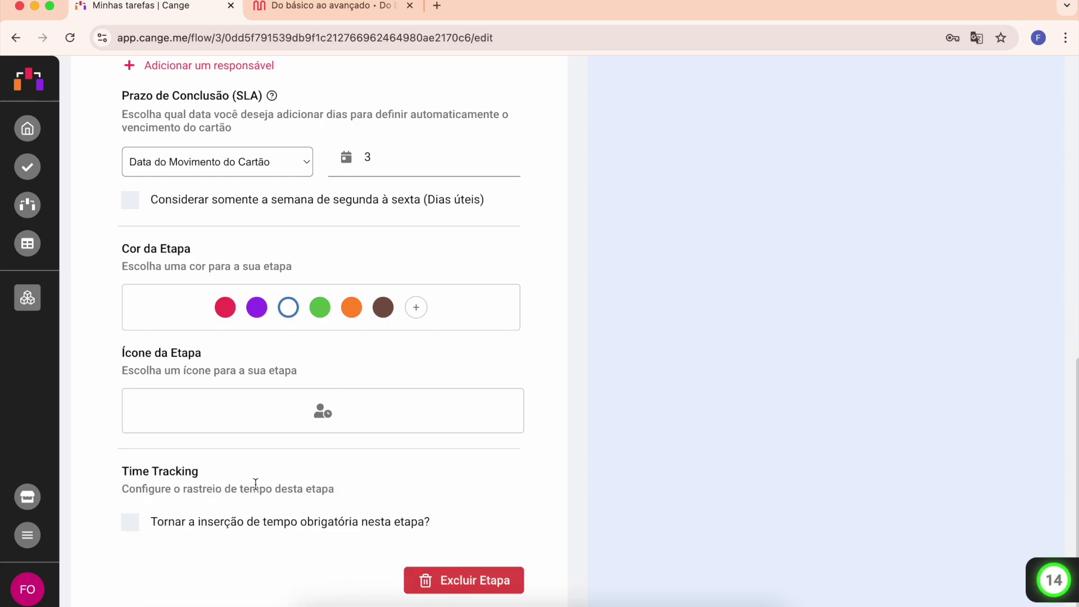
scroll(709, 245, up, 15)
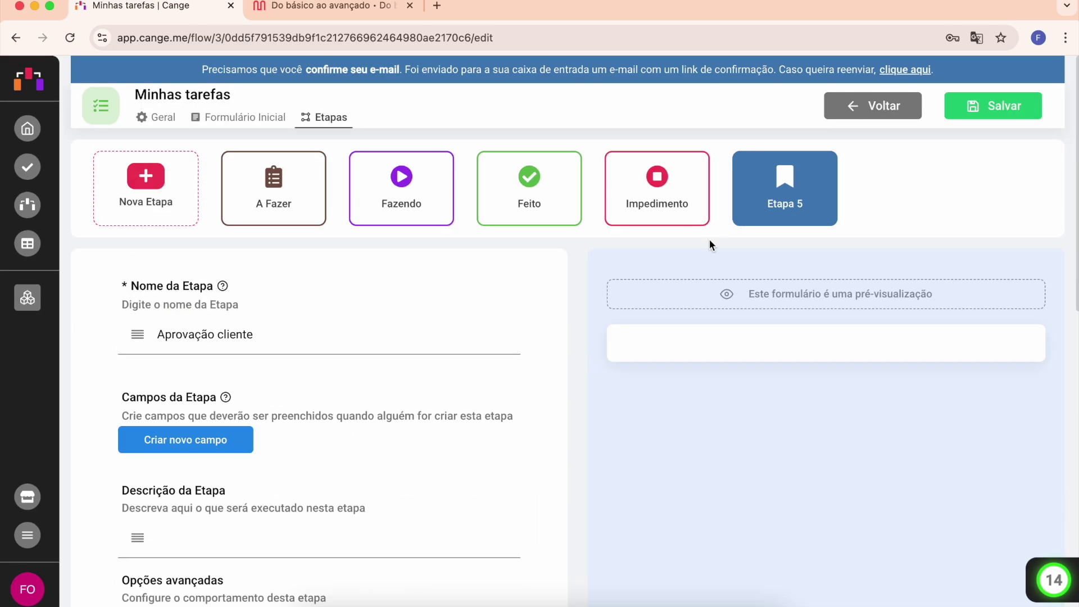
click(995, 112)
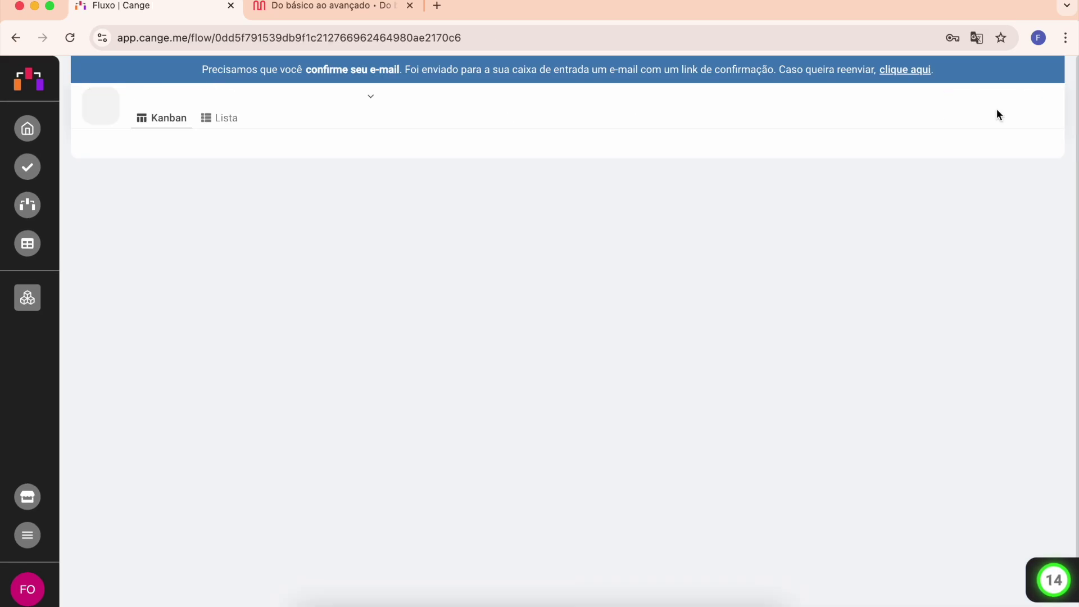
Check the planned stage order in Mural and move the Impedimento stage ahead of Feito on the Cange board.
scroll(783, 255, right, 10)
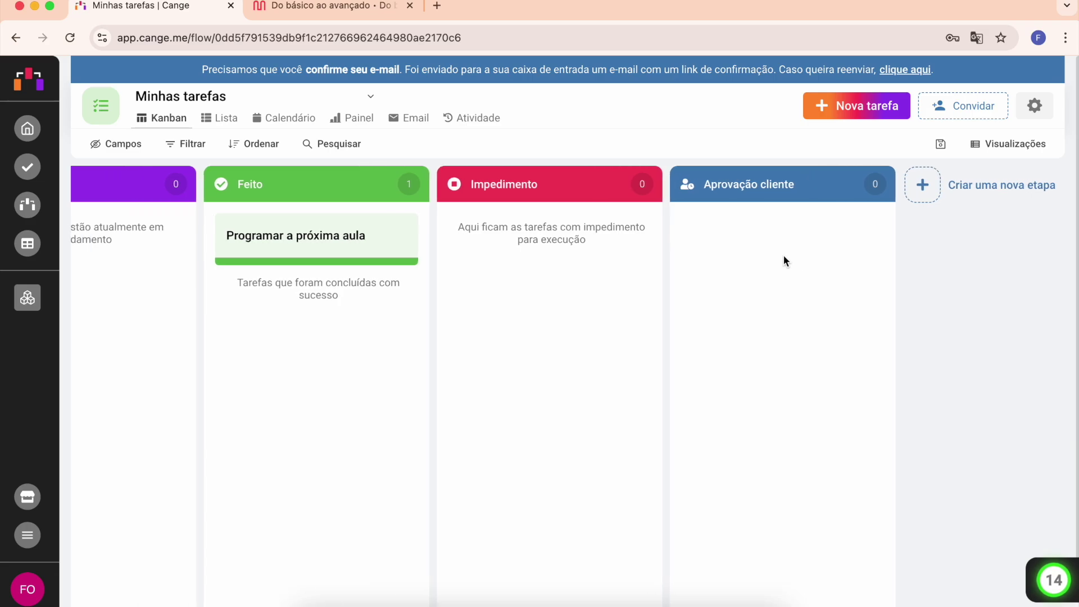
click(323, 9)
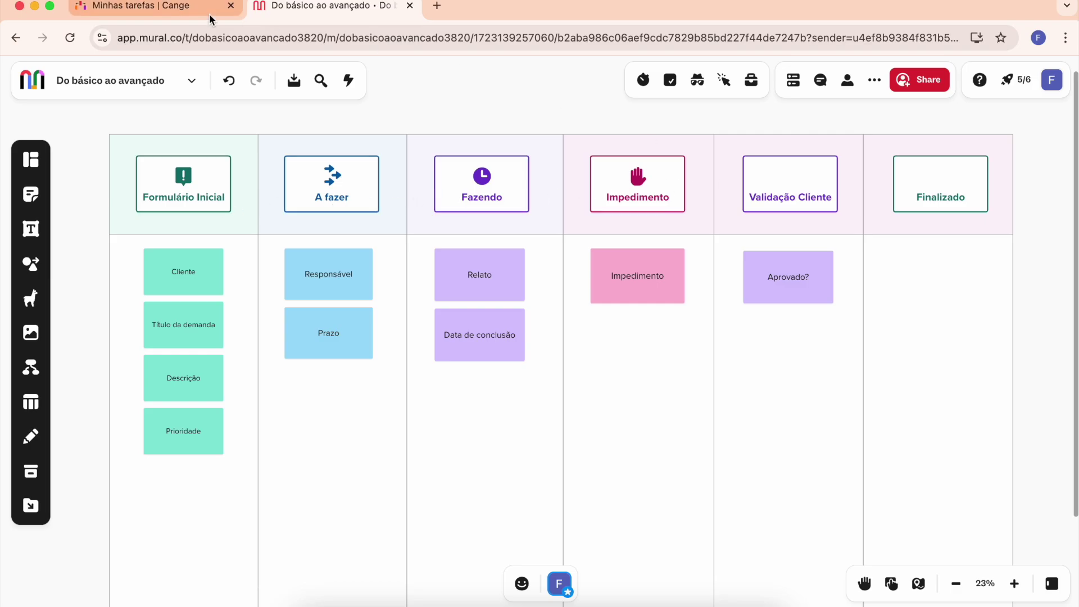
click(175, 11)
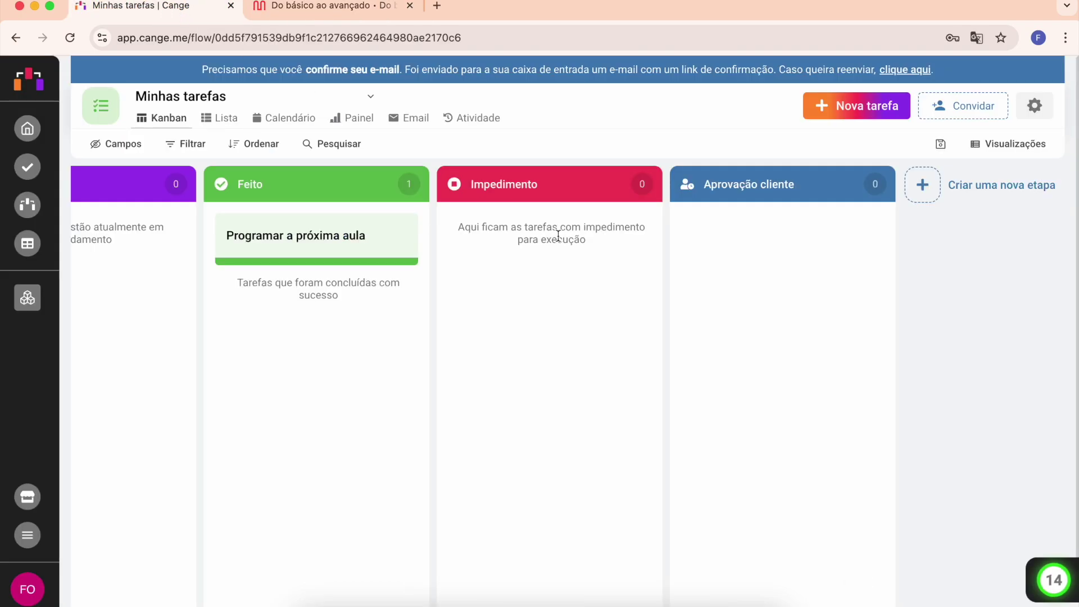
scroll(569, 253, left, 6)
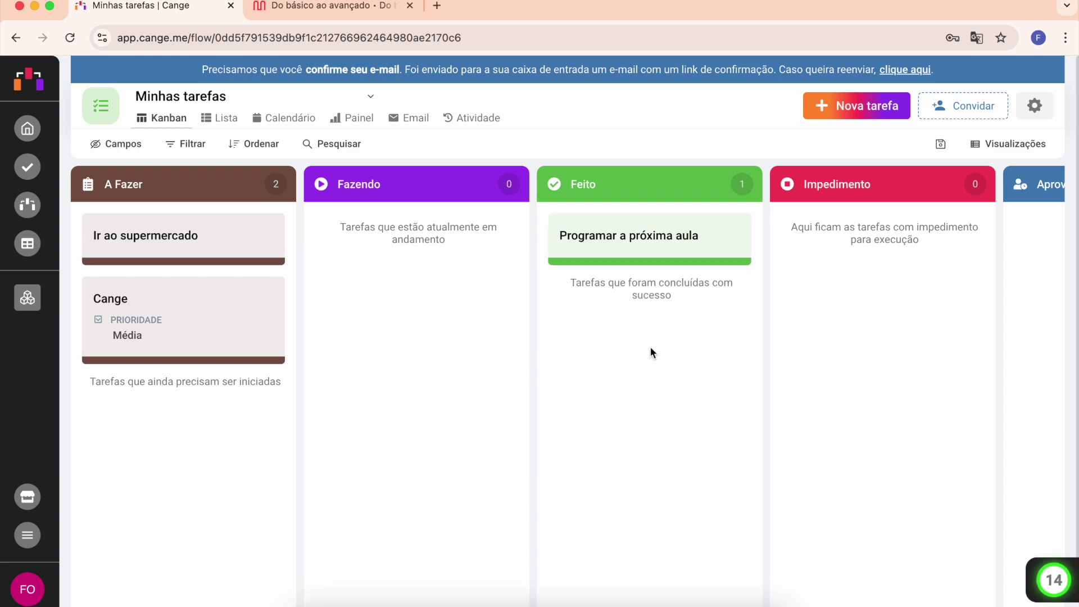
scroll(650, 346, right, 3)
mouse_move(734, 190)
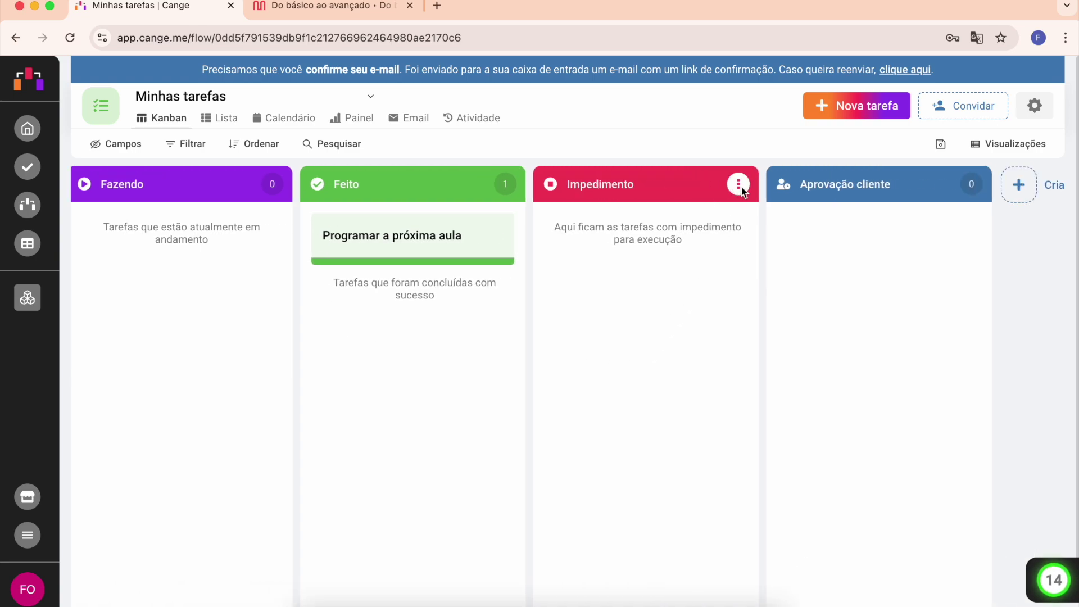
click(739, 185)
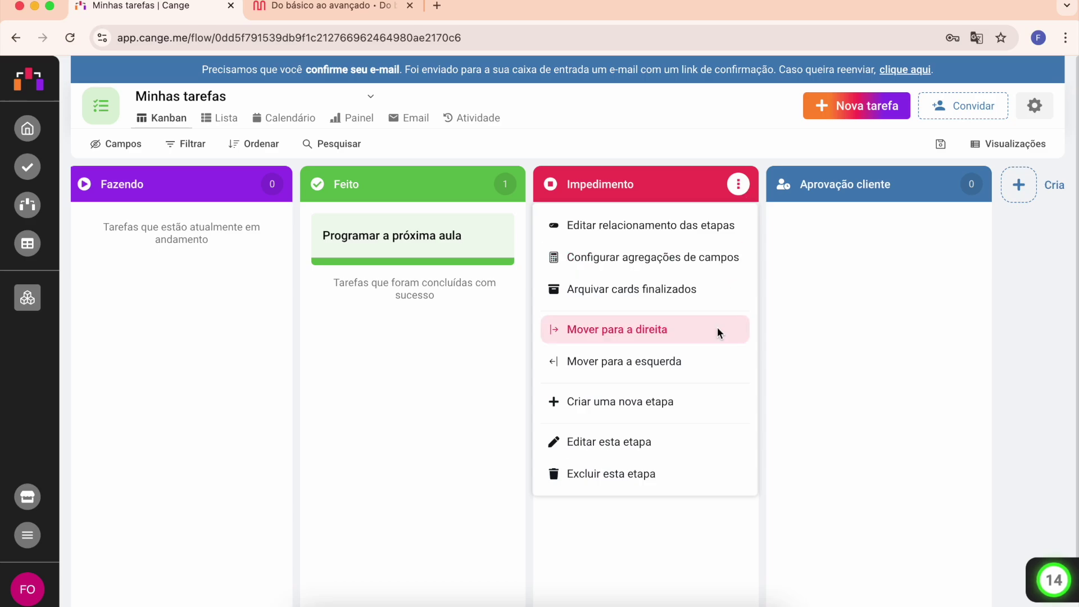
click(707, 361)
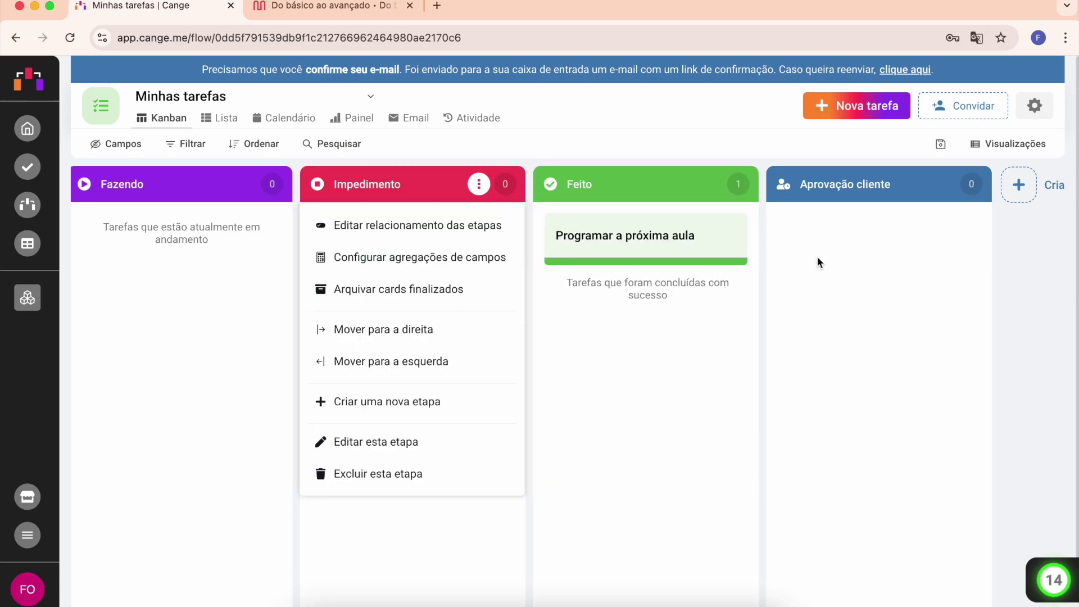
Move the Aprovação cliente stage ahead of Feito on the Kanban board.
click(974, 191)
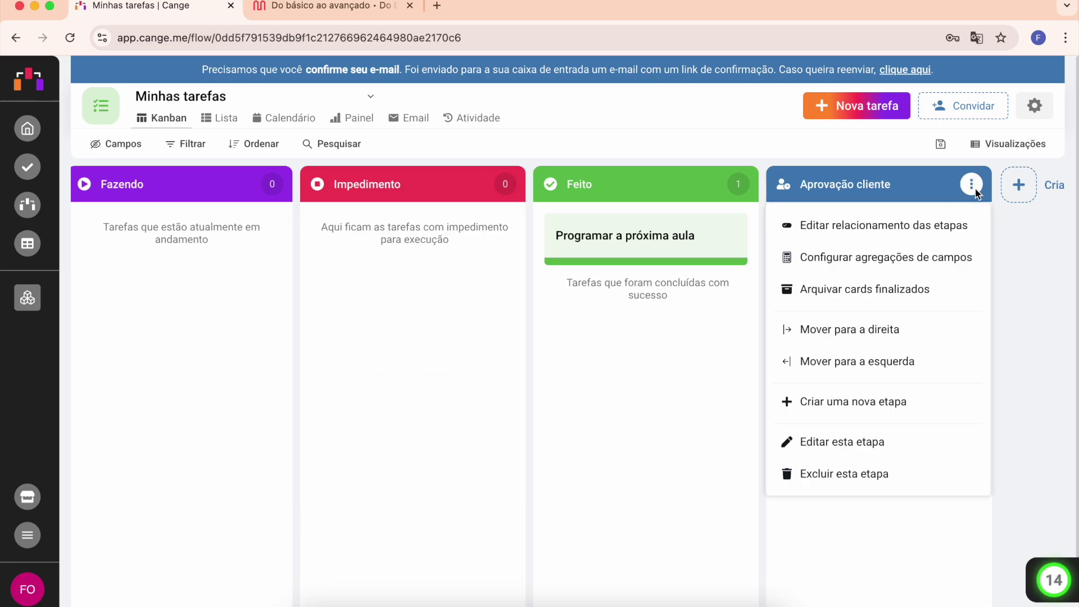
click(940, 359)
click(758, 148)
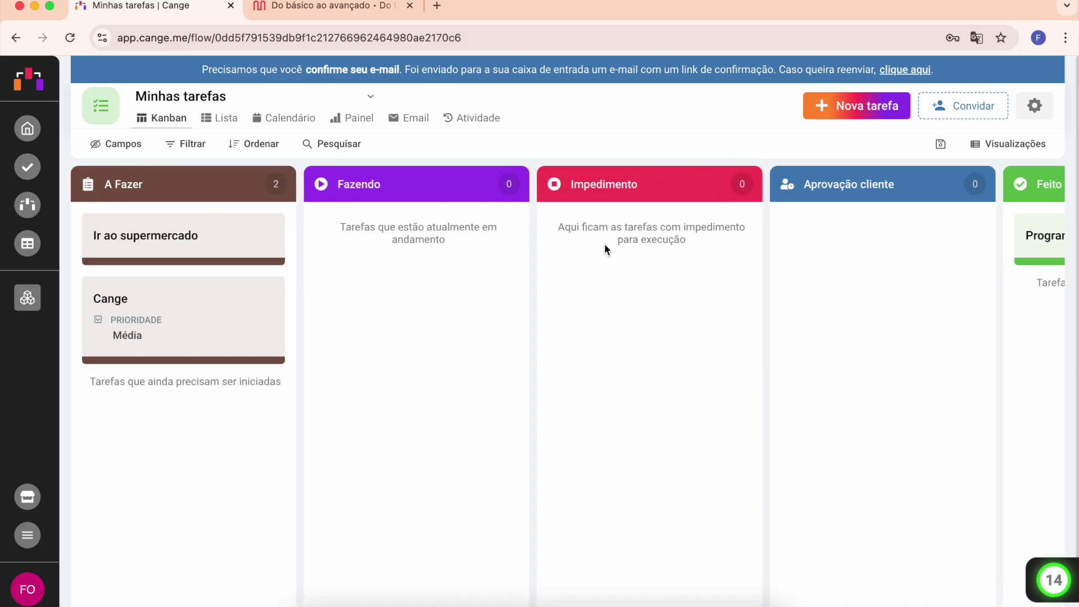
Check the fields planned for the A fazer stage in Mural and open the stage settings of the Minhas tarefas flow in Cange.
click(330, 11)
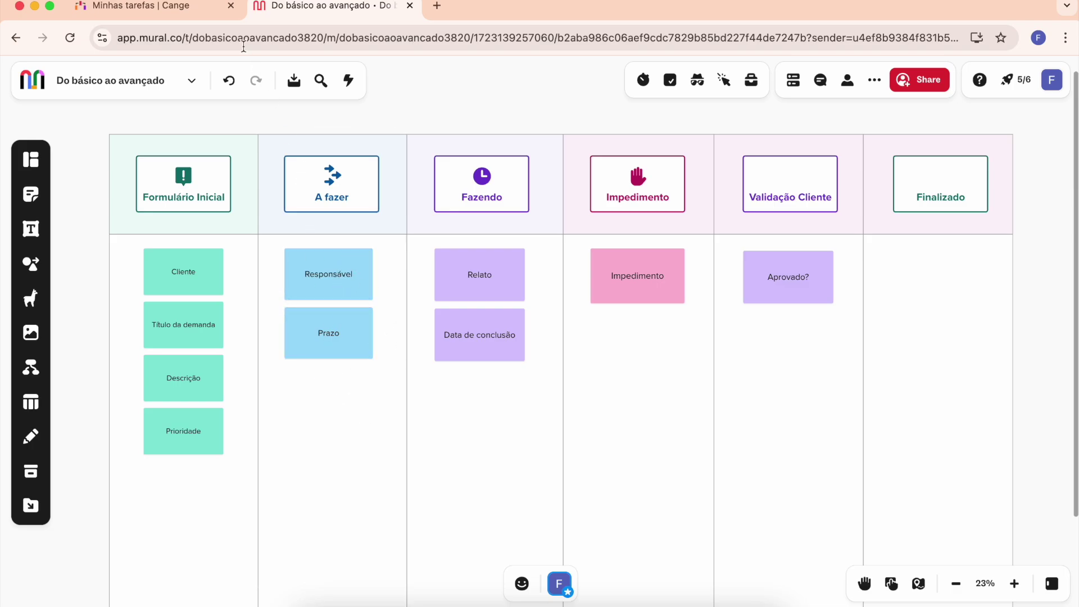
click(180, 9)
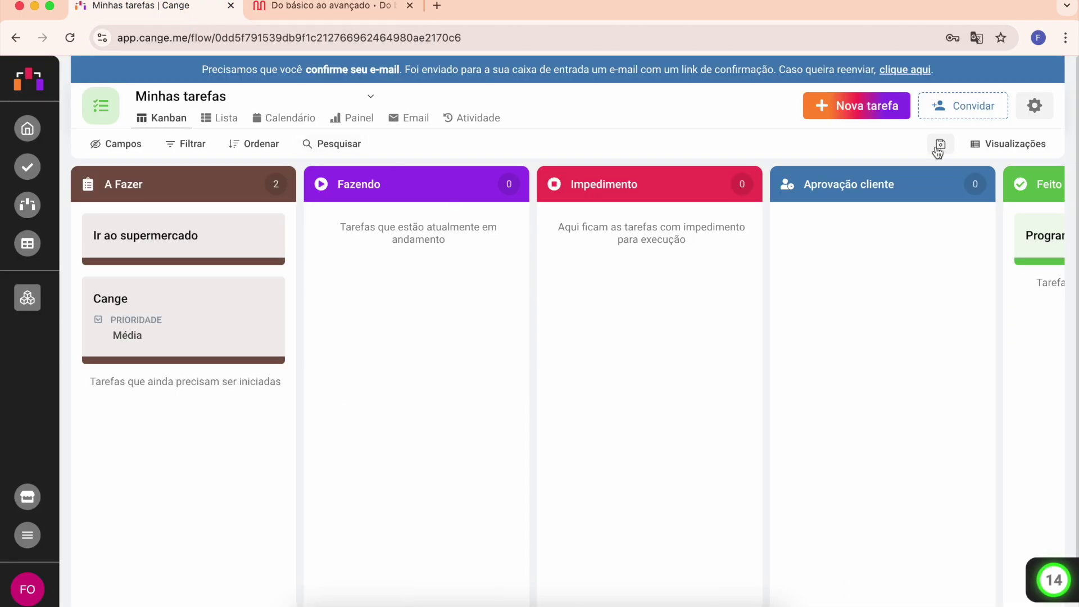
click(1033, 107)
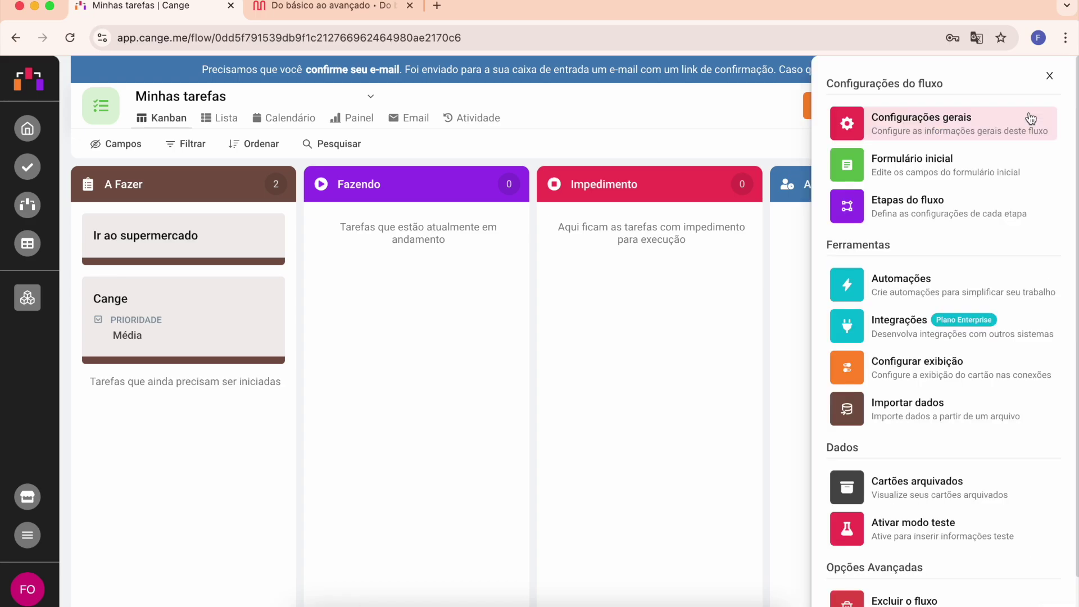
click(947, 208)
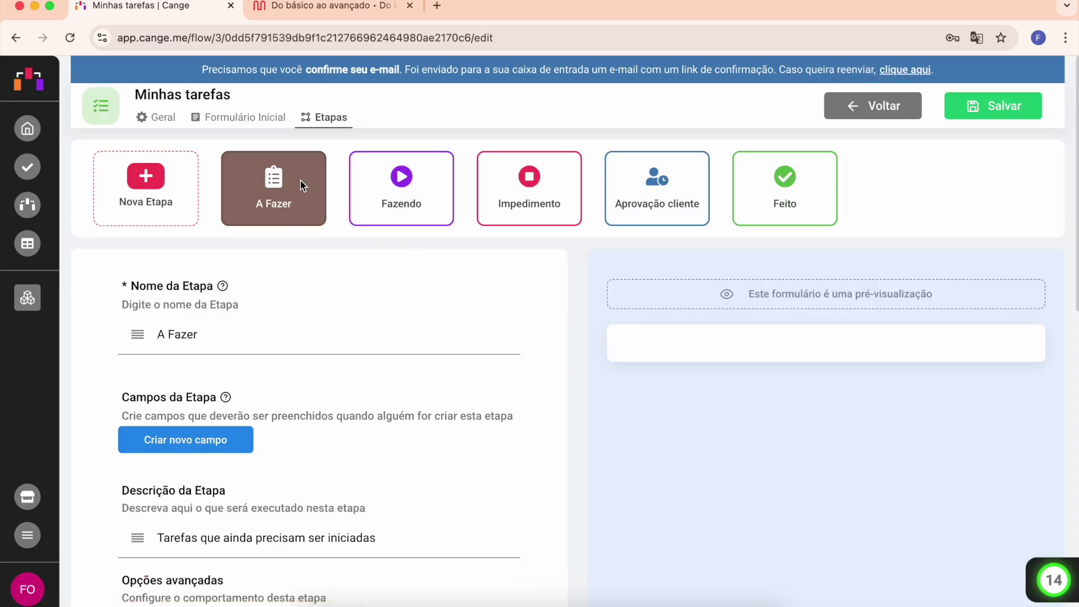
Add a required field of type Responsável, named Responsável, to the A Fazer stage and save the flow.
scroll(296, 181, down, 3)
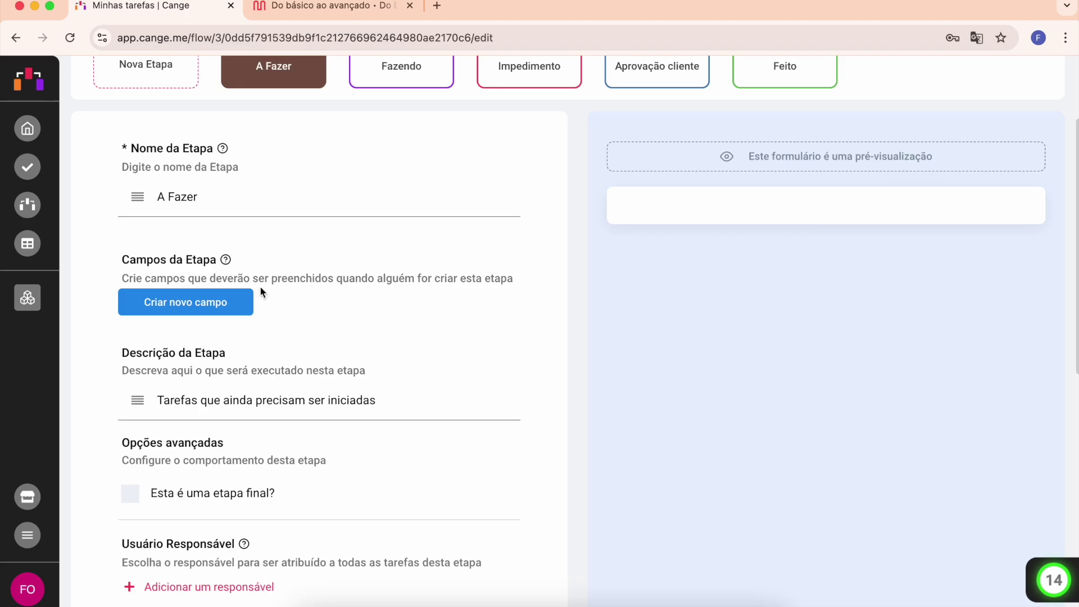
click(225, 304)
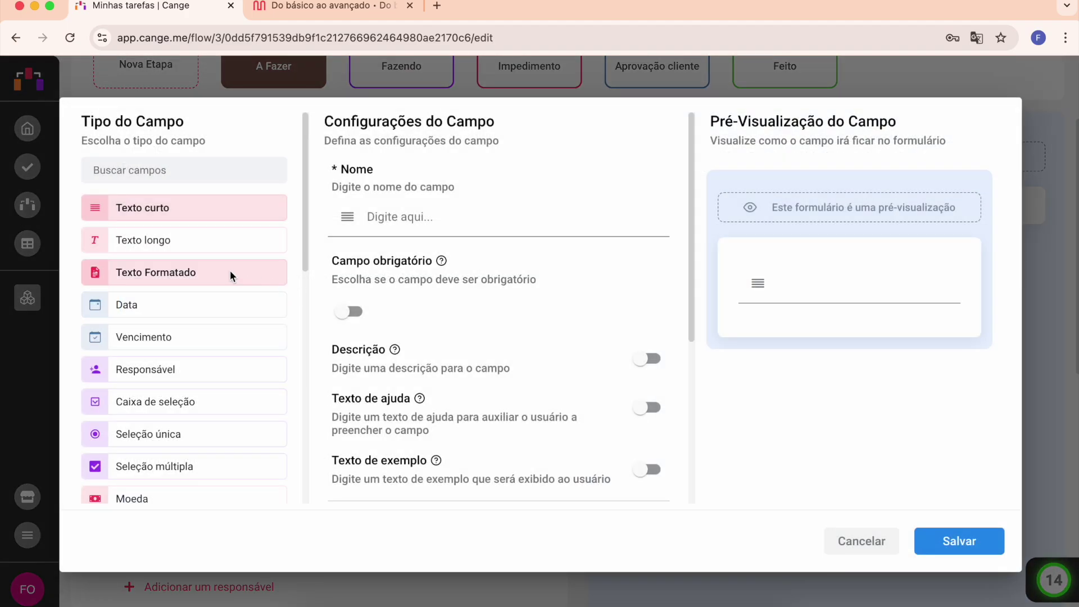
scroll(229, 275, down, 2)
click(192, 318)
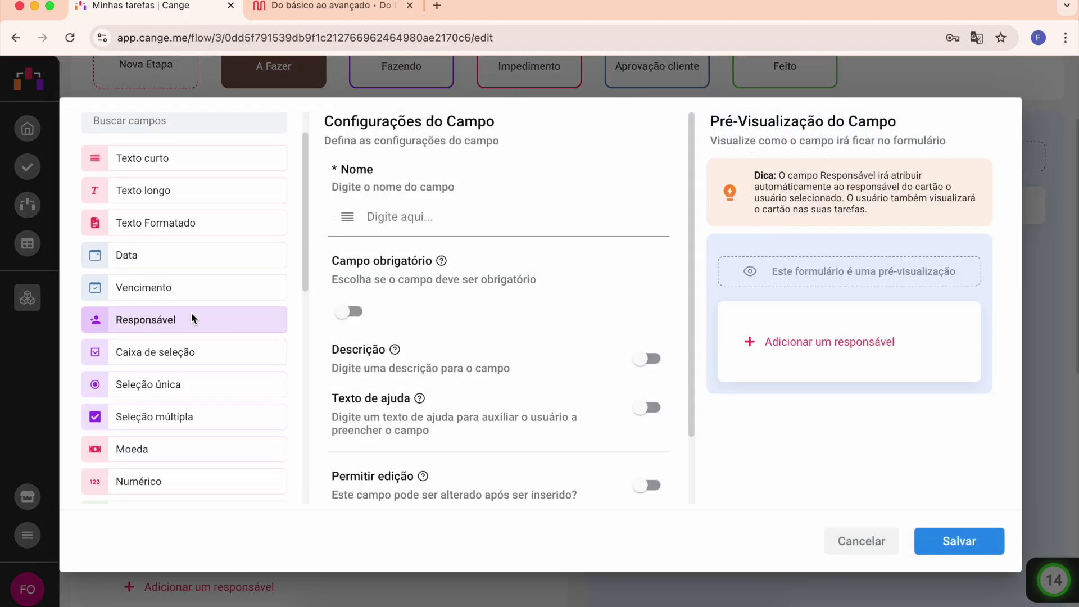
click(423, 218)
text(Responsável)
click(349, 312)
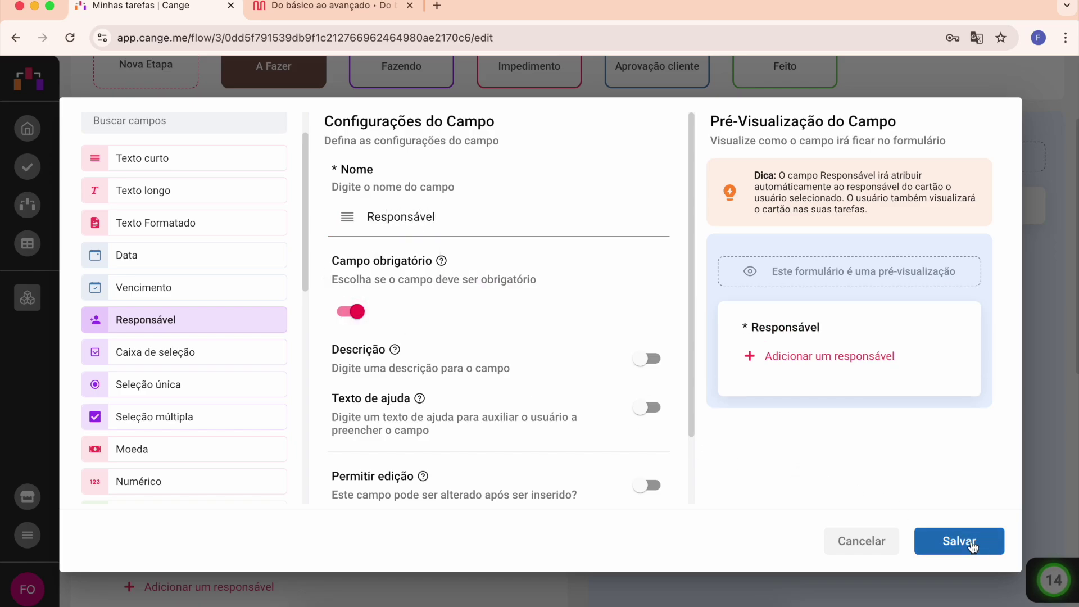
click(972, 545)
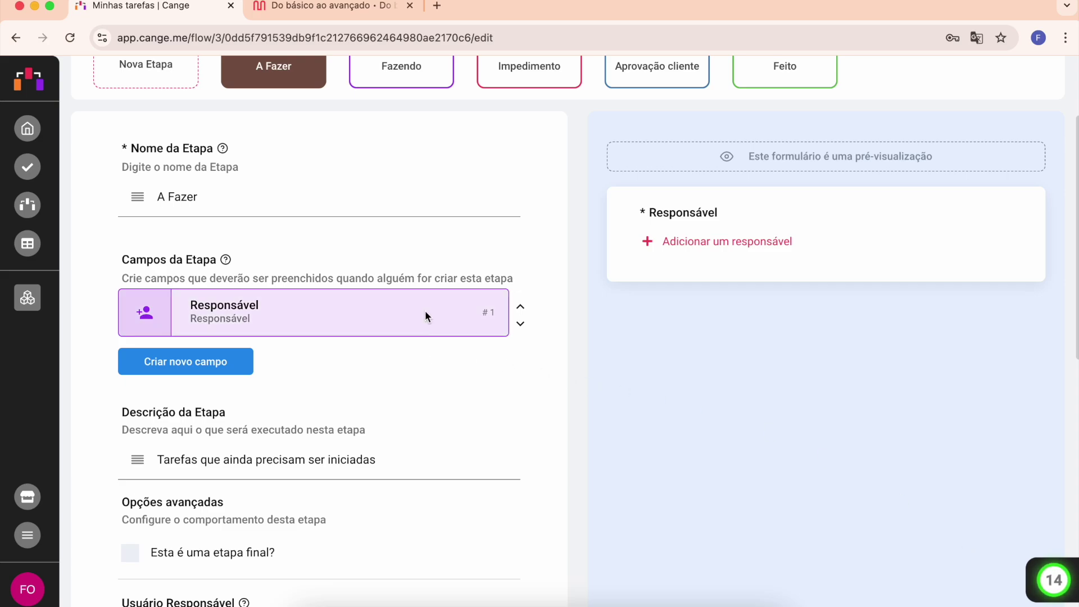
scroll(909, 190, up, 3)
click(990, 108)
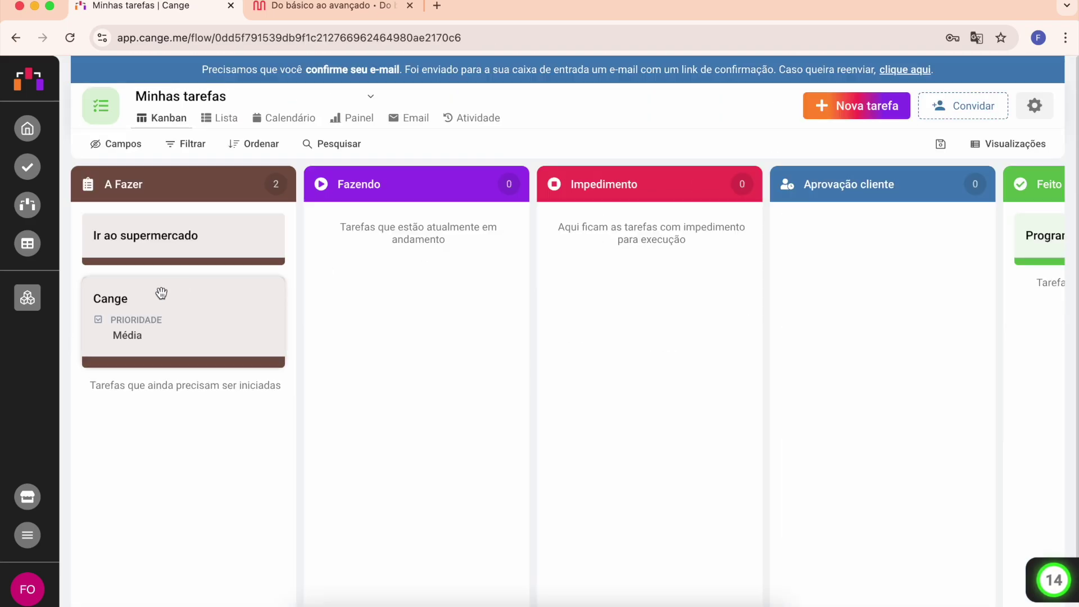
Examine the new Responsável field and the card-level assignee options on the Cange card, and close the card.
click(193, 308)
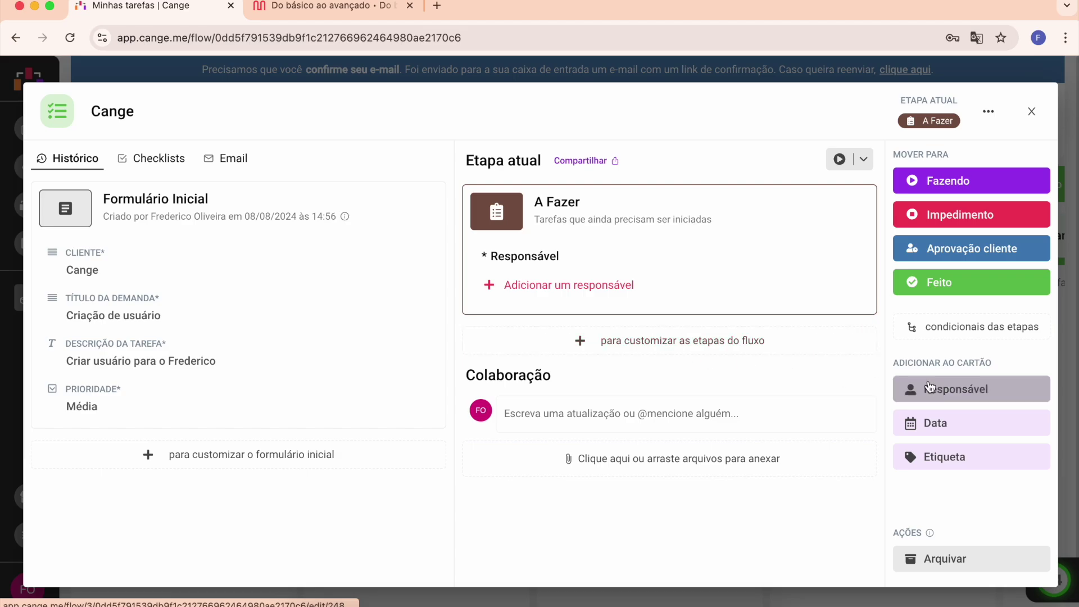
click(981, 389)
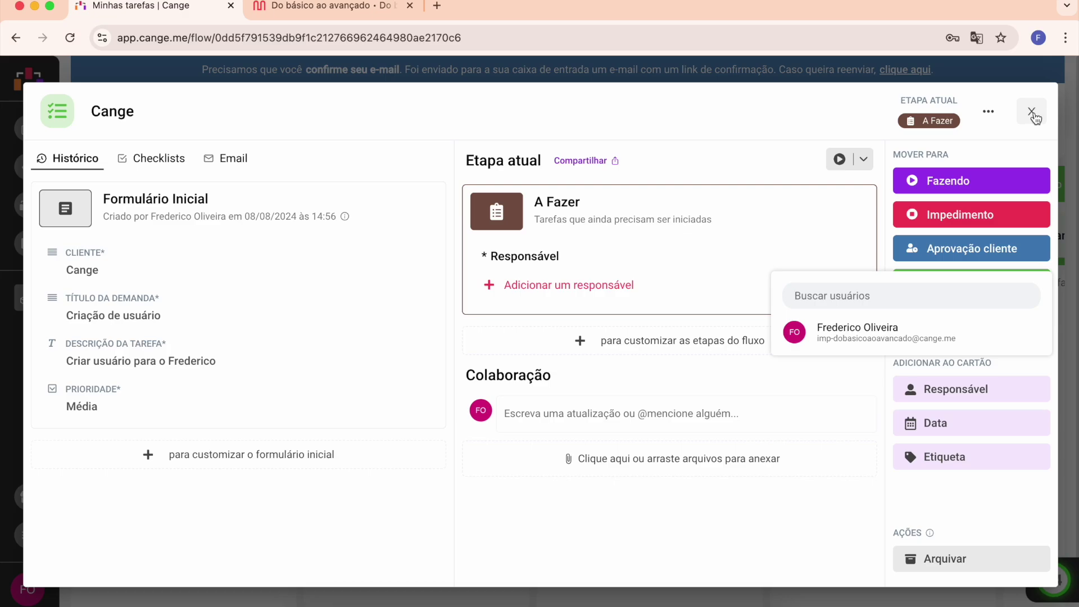
click(1034, 117)
click(1034, 115)
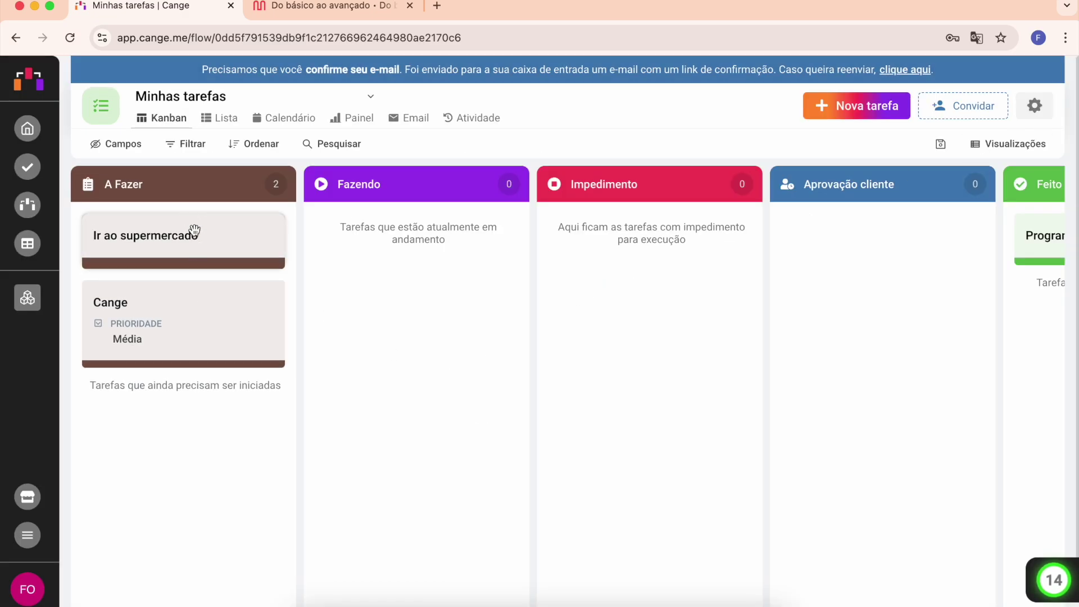
Assign the listed user in the Cange card's Responsável field, move the card to Fazendo and review it there.
click(203, 313)
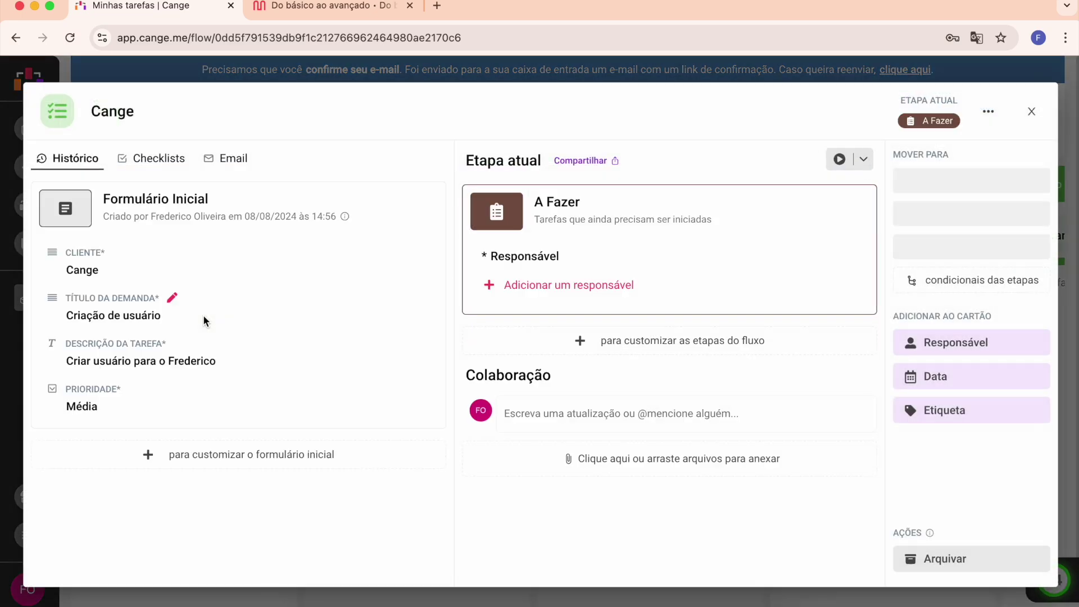
click(602, 292)
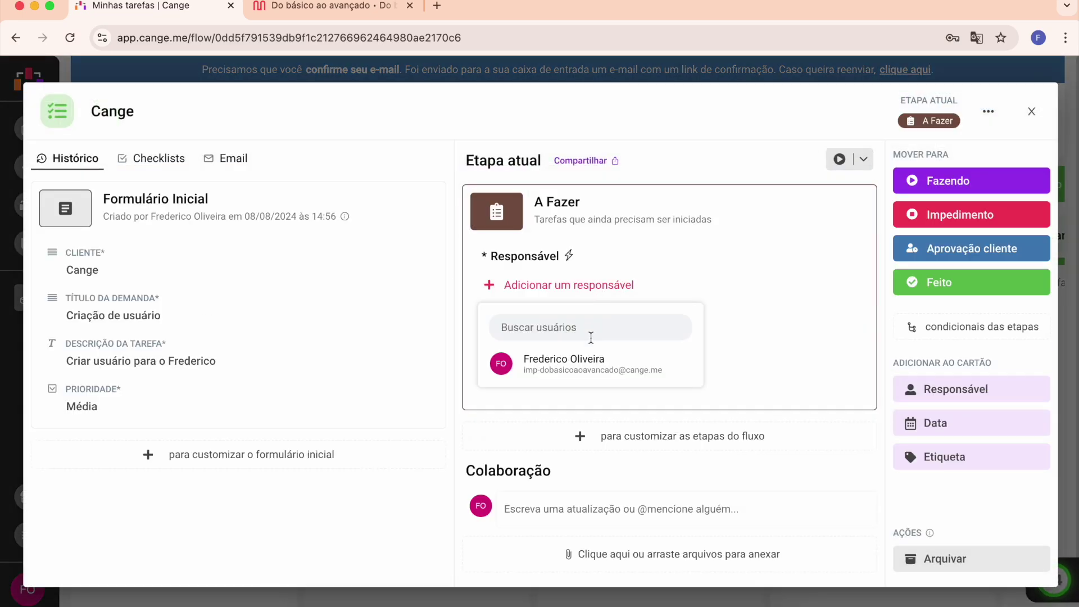
click(579, 366)
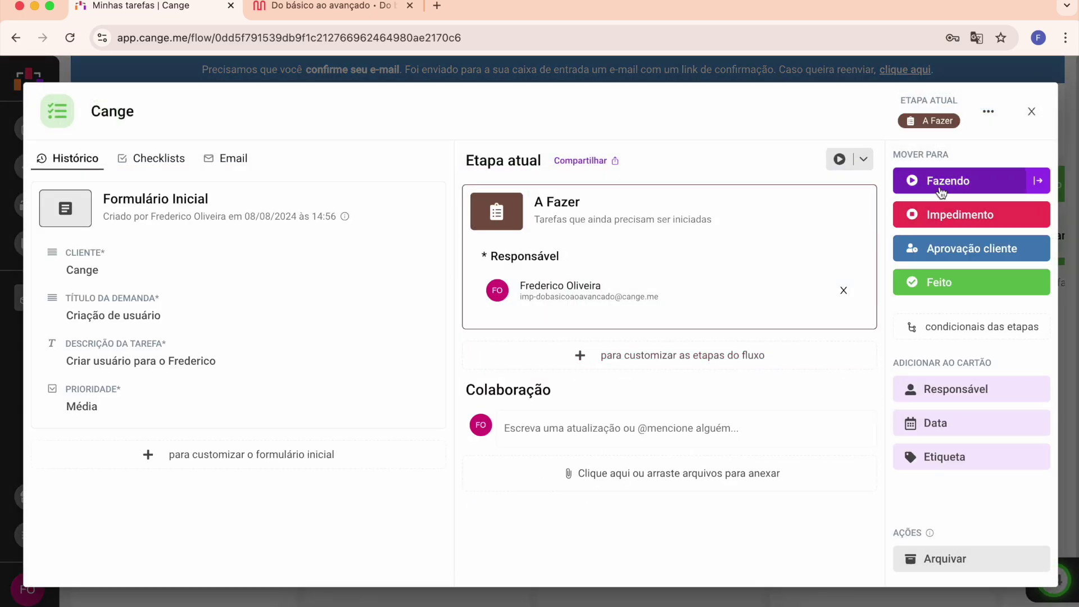
click(943, 180)
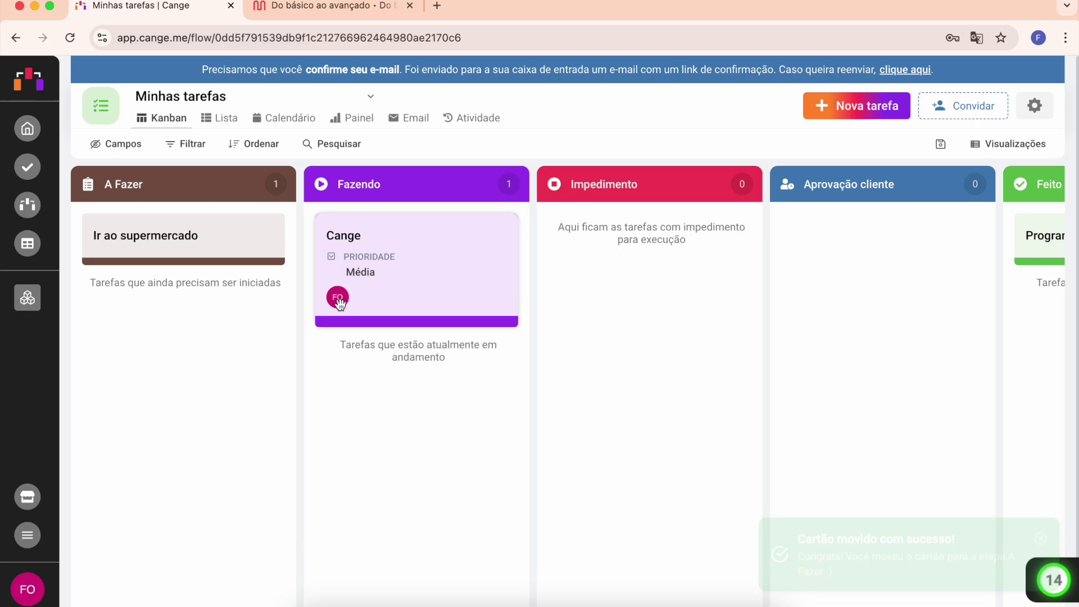
click(393, 280)
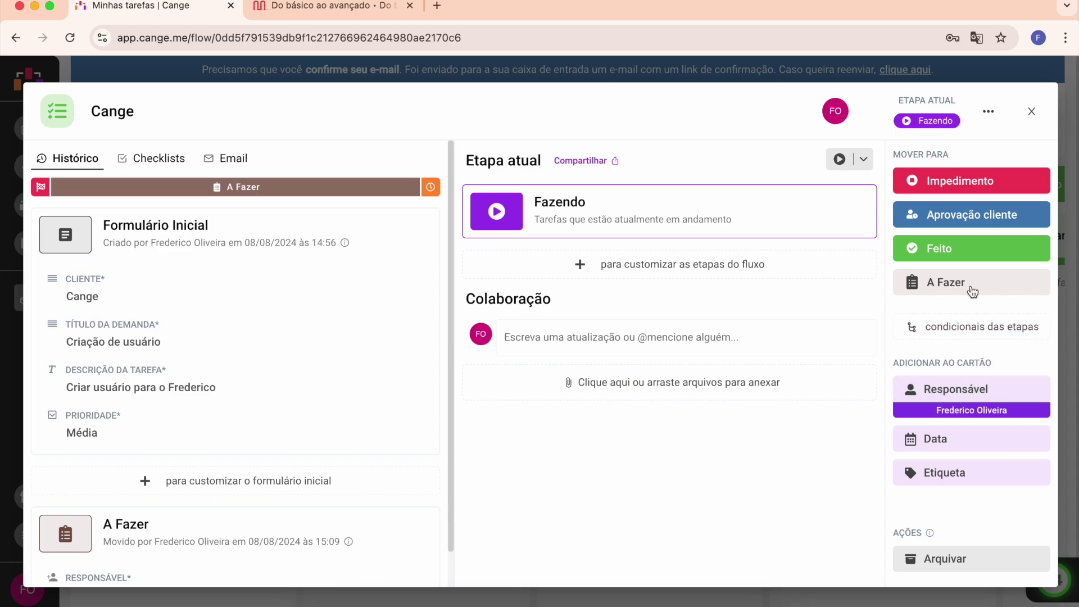
click(1031, 116)
Reopen the flow's stage settings and consult the Mural plan for the remaining A fazer field.
click(1040, 102)
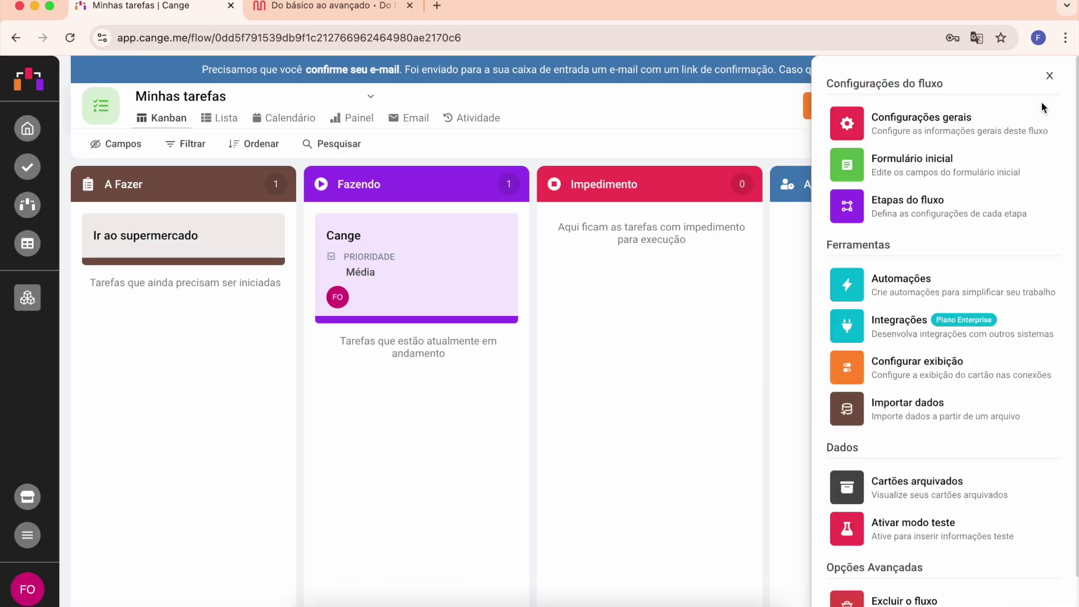
click(925, 206)
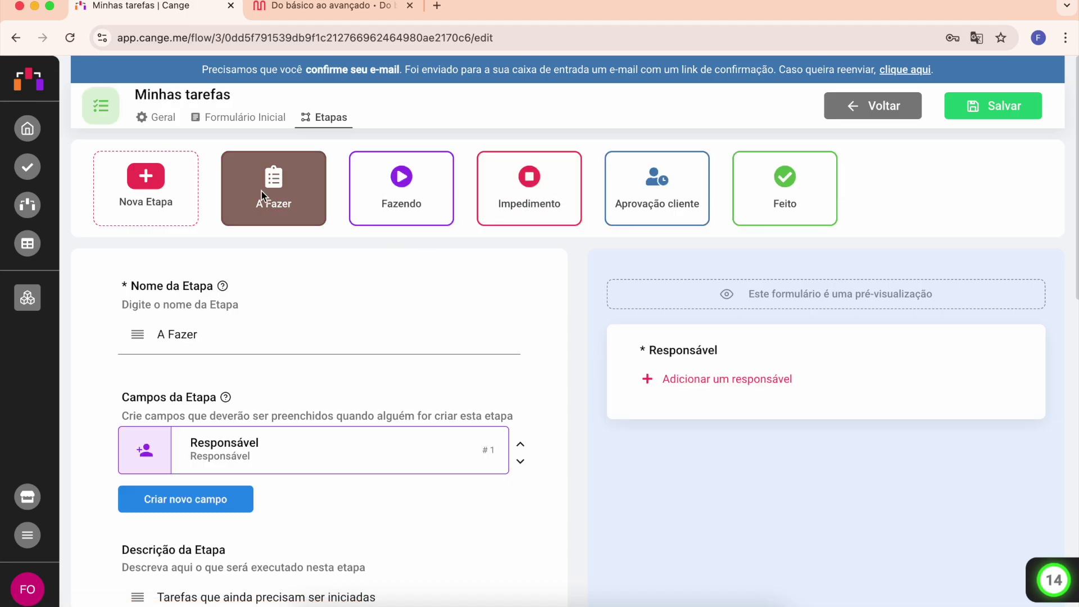
click(327, 8)
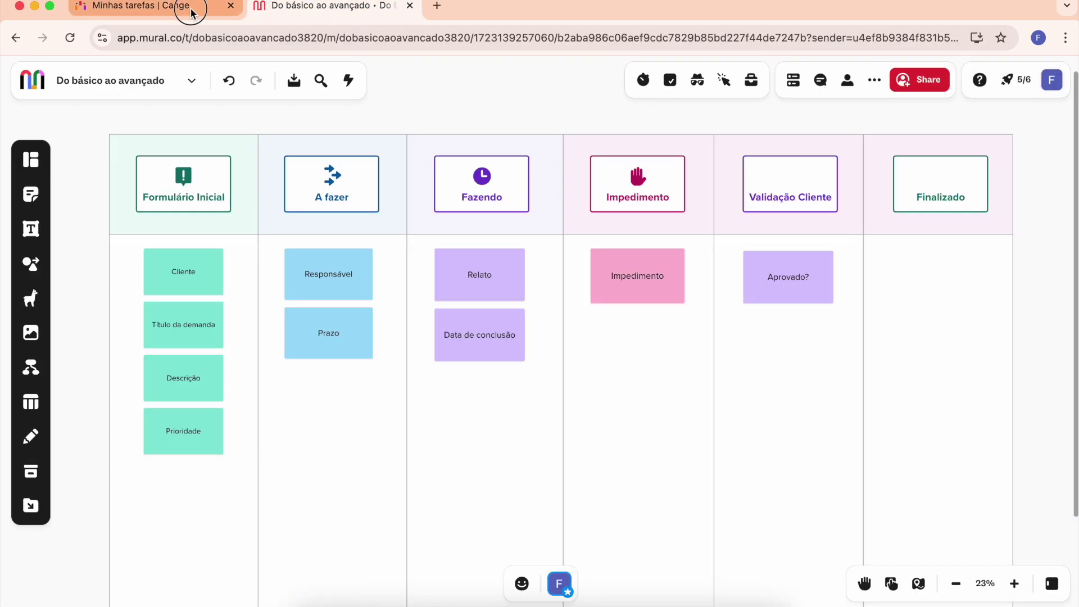
click(216, 9)
Create a Vencimento field named Prazo in the A Fazer stage and make it required.
click(210, 505)
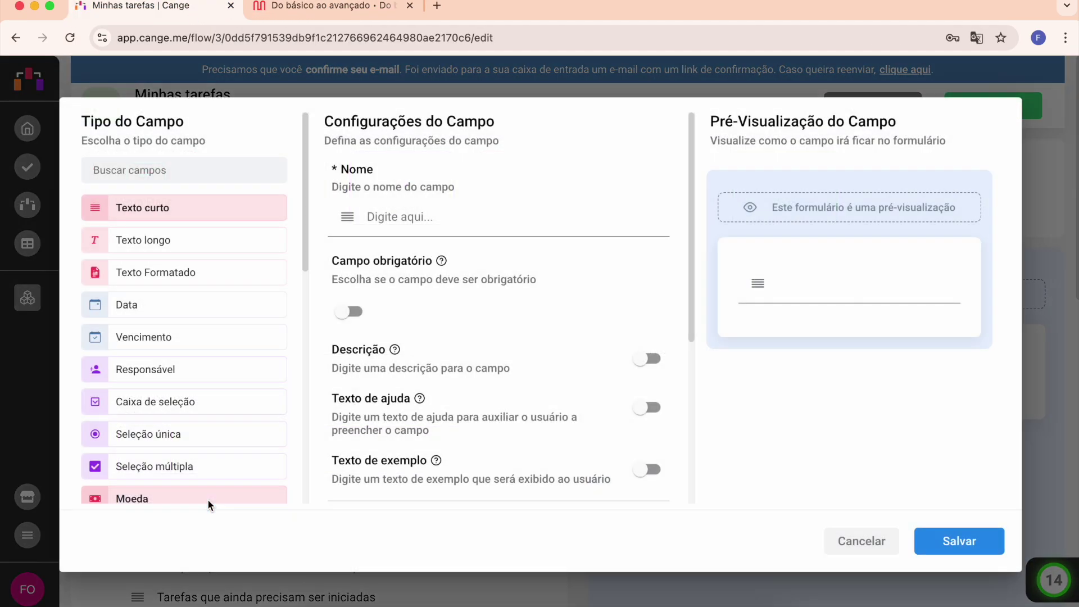
click(160, 338)
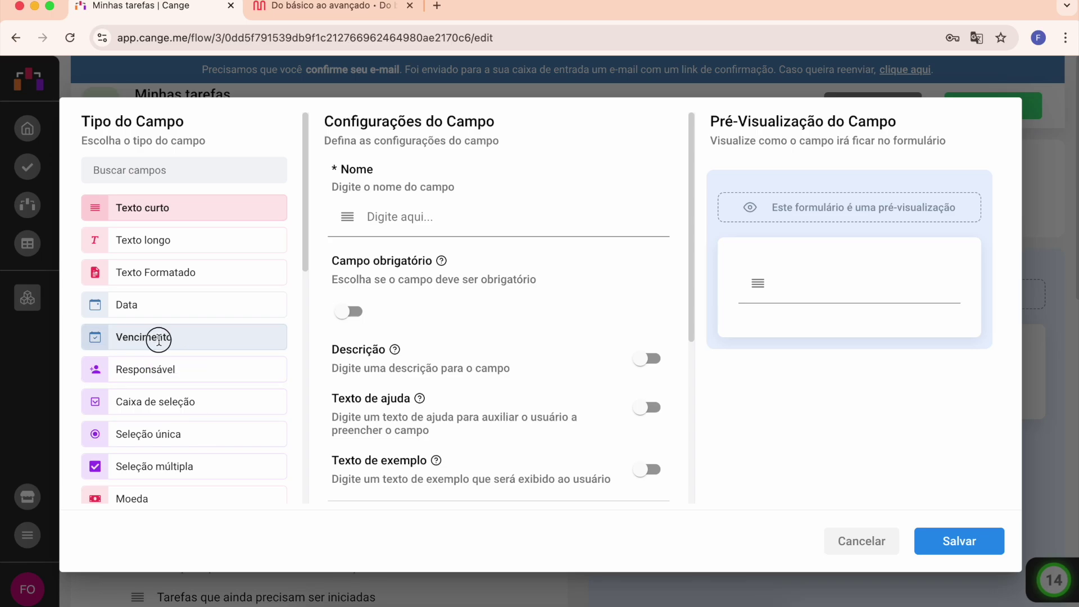
click(413, 219)
text(Prazo)
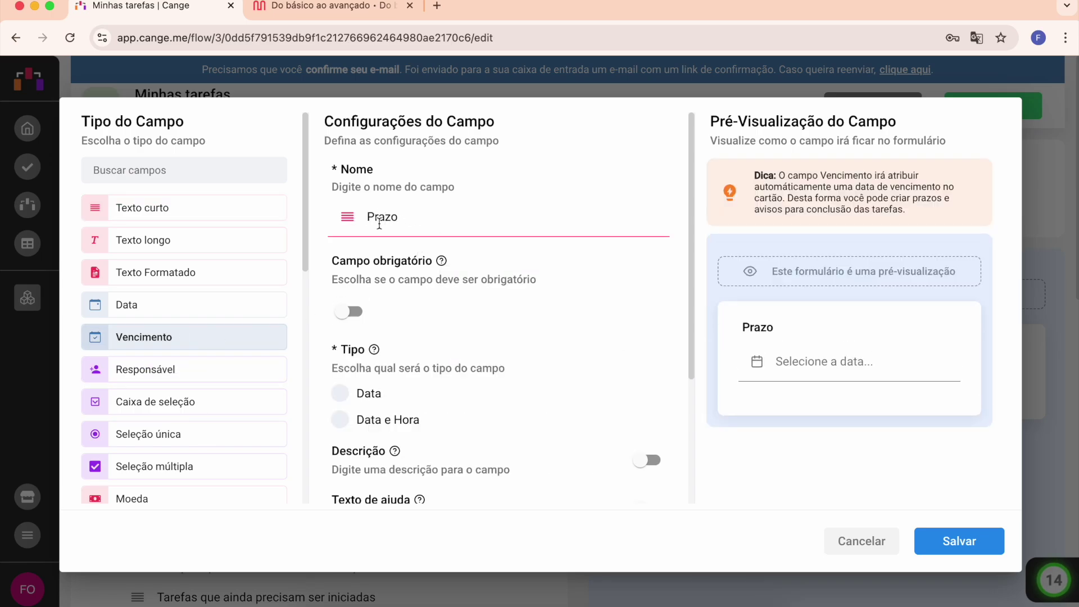
click(349, 311)
Set the Prazo field's type to Data, and save both the field and the flow.
scroll(504, 352, down, 3)
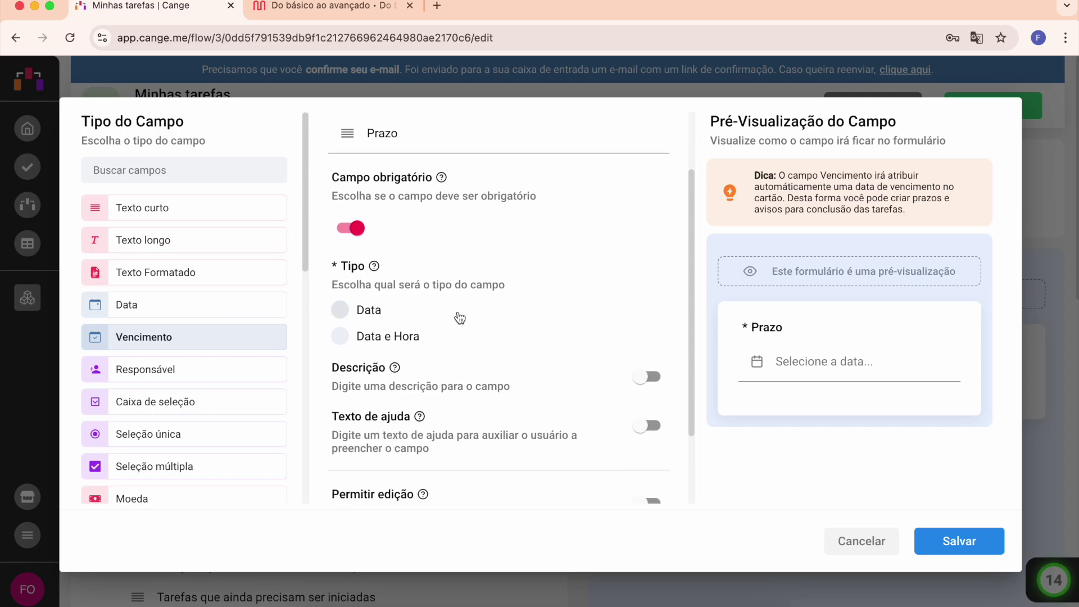
click(364, 311)
click(372, 341)
click(368, 312)
click(958, 541)
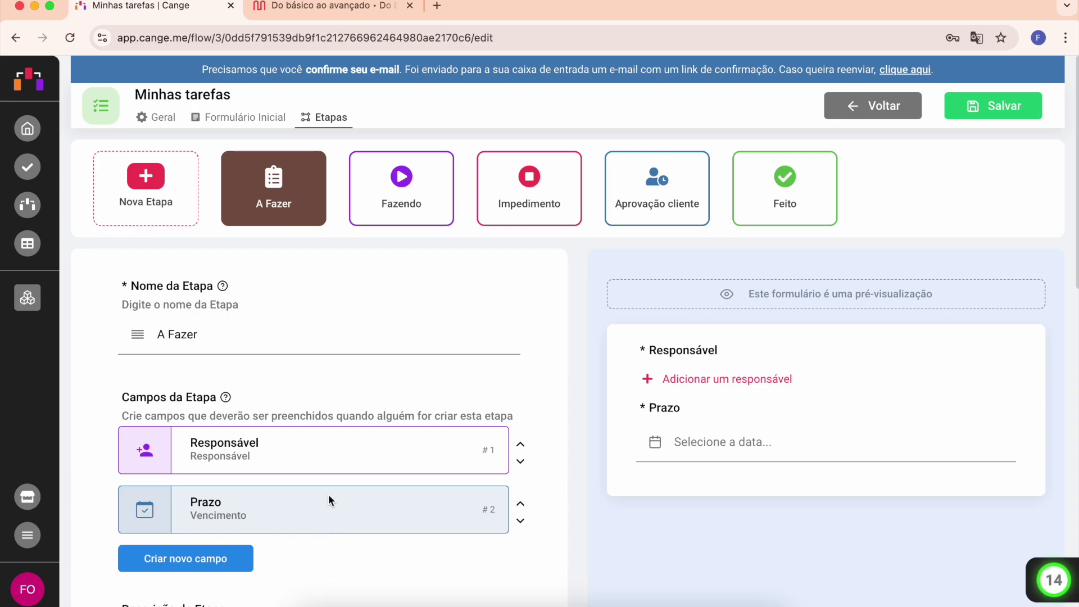
click(992, 105)
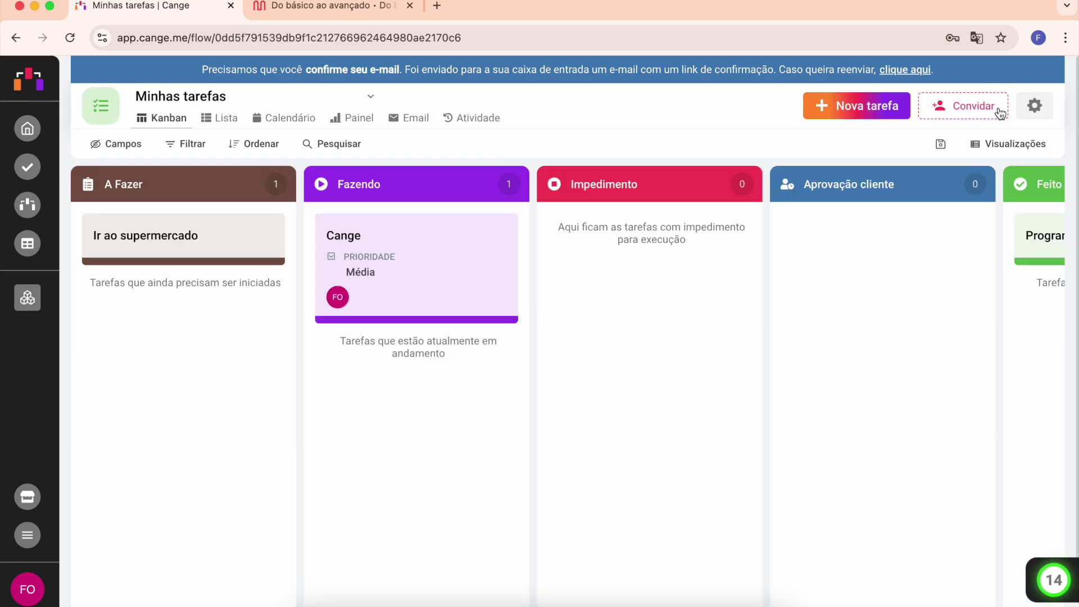
Create a task with client Cange 02, title "Título de teste", description "Descrição teste" and priority Alta.
click(855, 108)
click(415, 231)
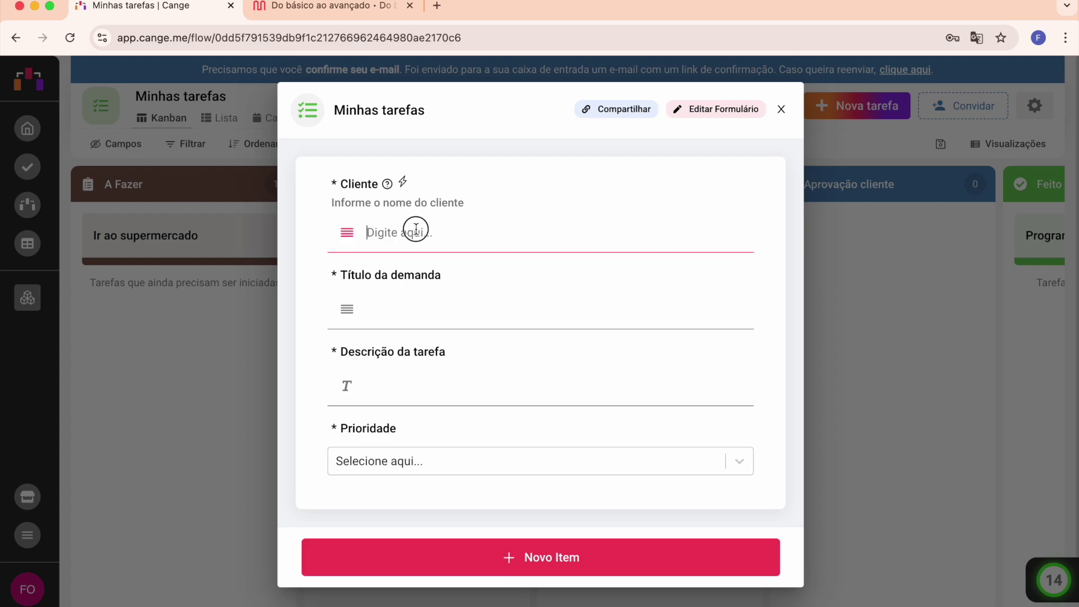
text(Cange 02)
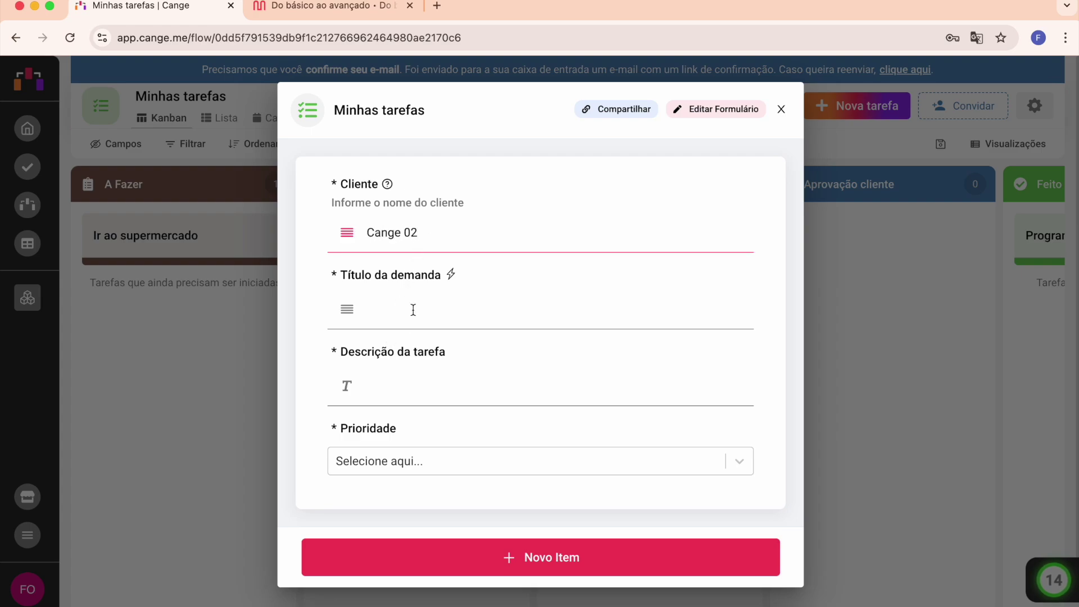
click(413, 310)
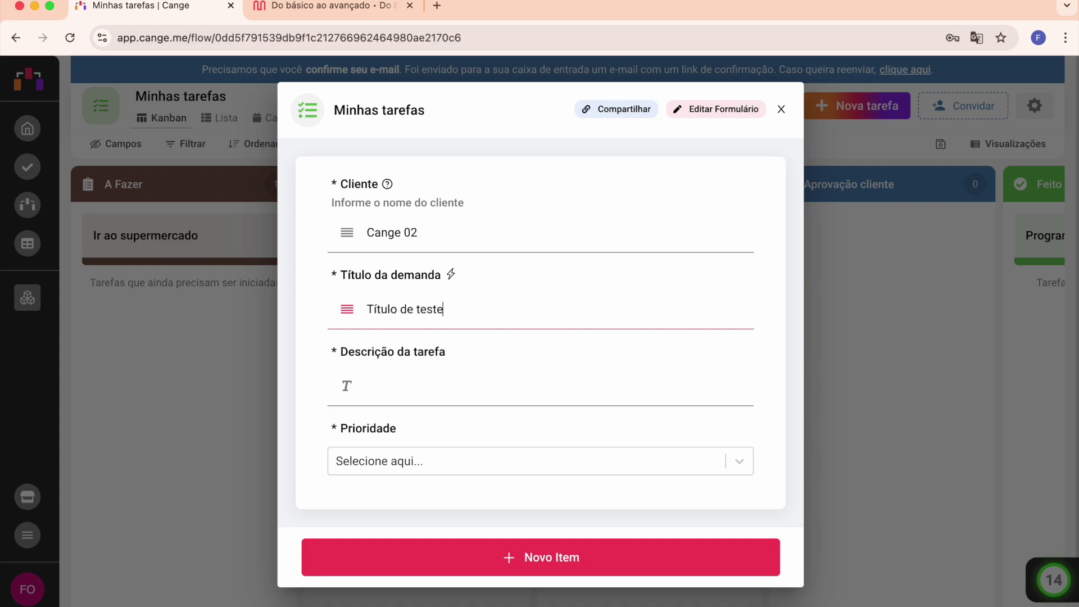
click(420, 388)
text(Descrição teste)
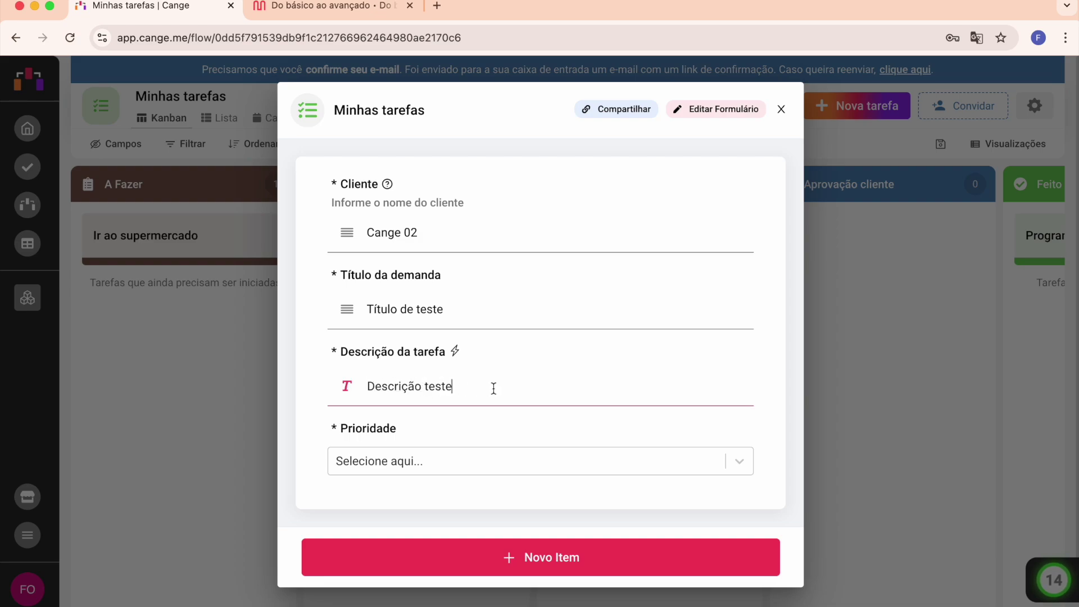
click(585, 465)
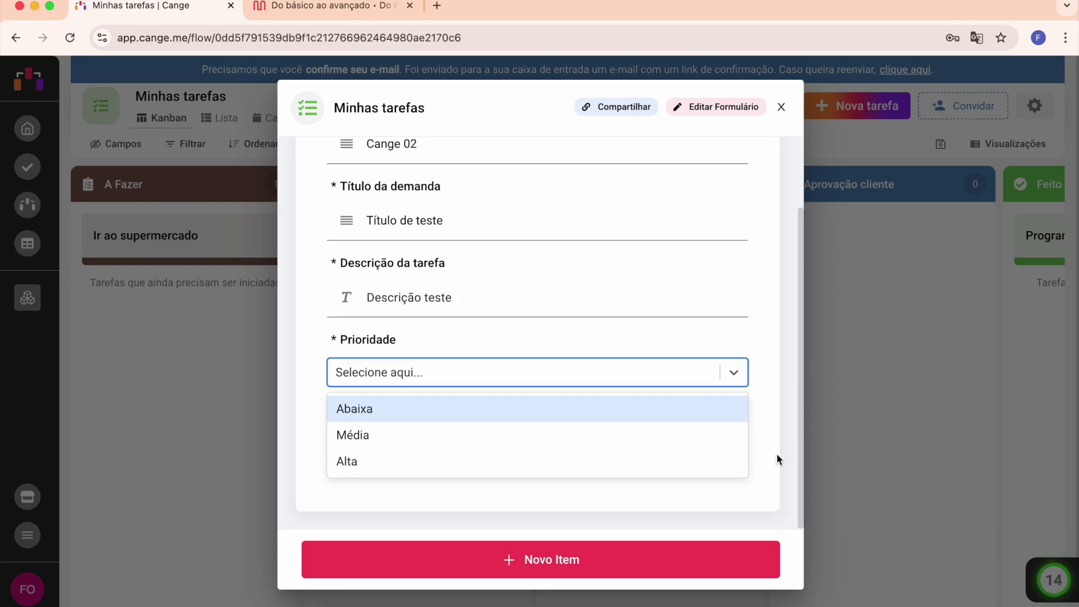
click(639, 462)
click(549, 559)
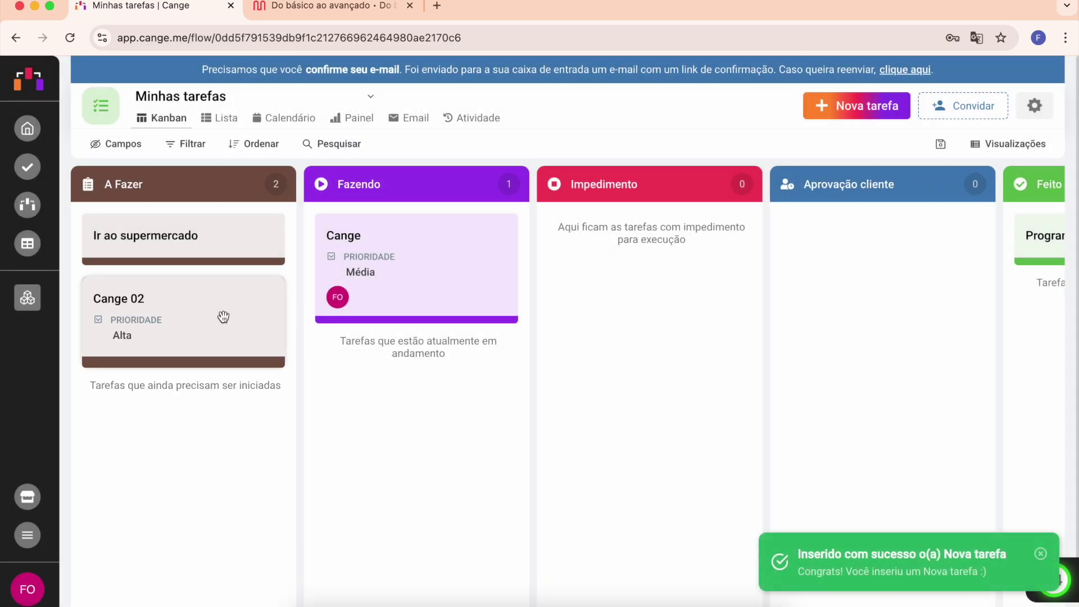
Assign the listed user as Responsável on the Cange 02 card, set Prazo to 16/08/2024, and move it to Fazendo.
click(211, 306)
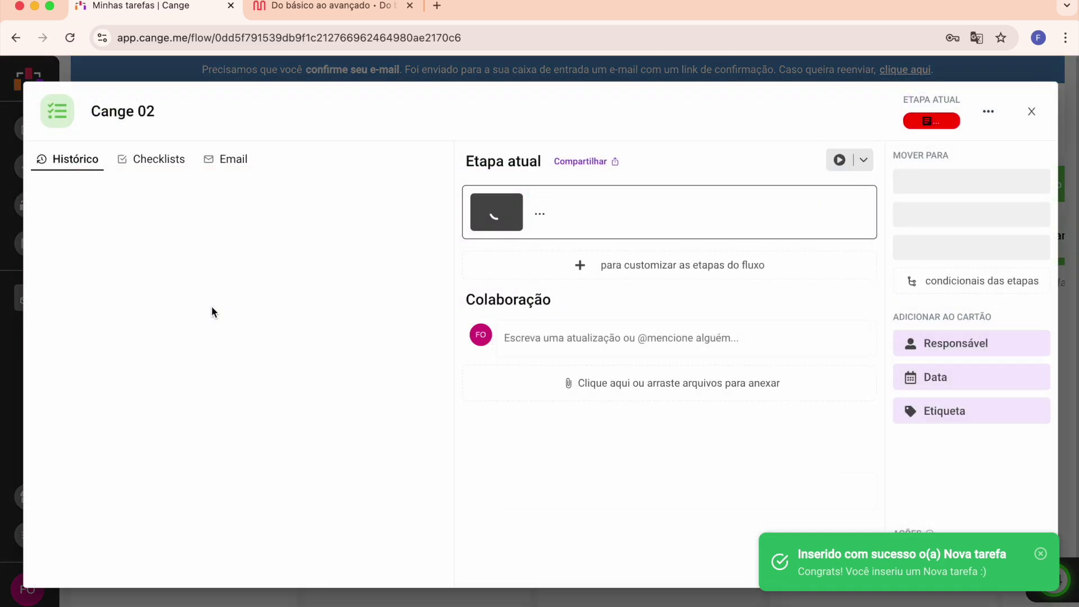
click(551, 287)
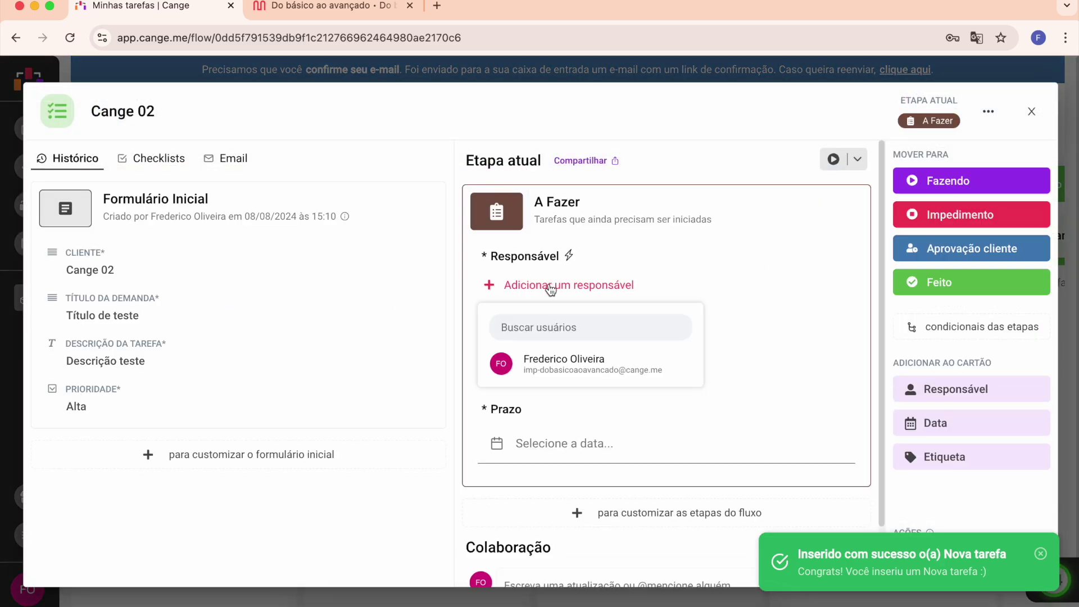
click(564, 356)
click(568, 367)
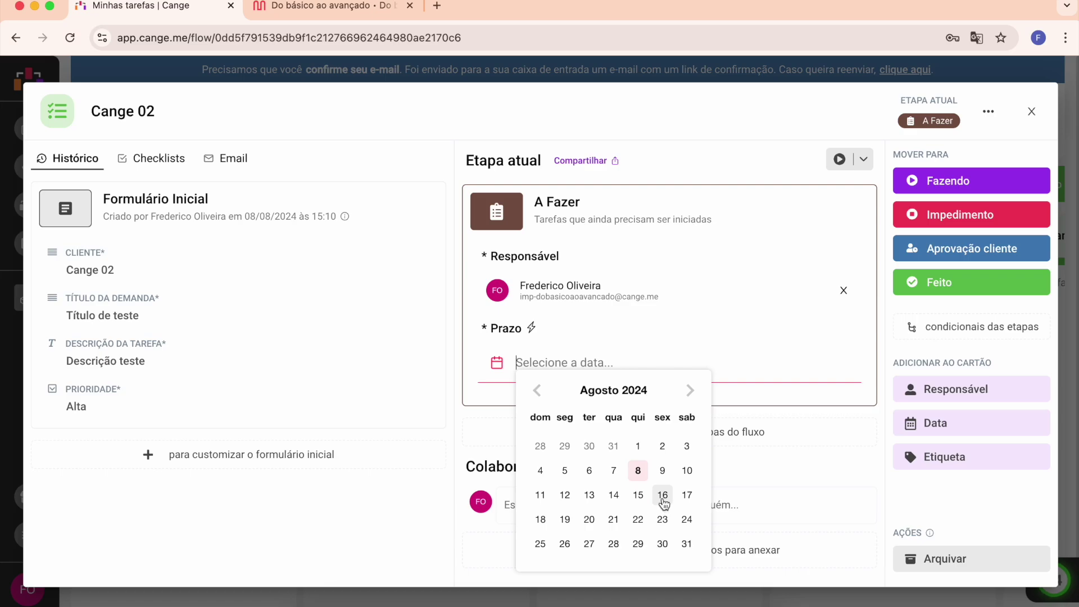
click(662, 495)
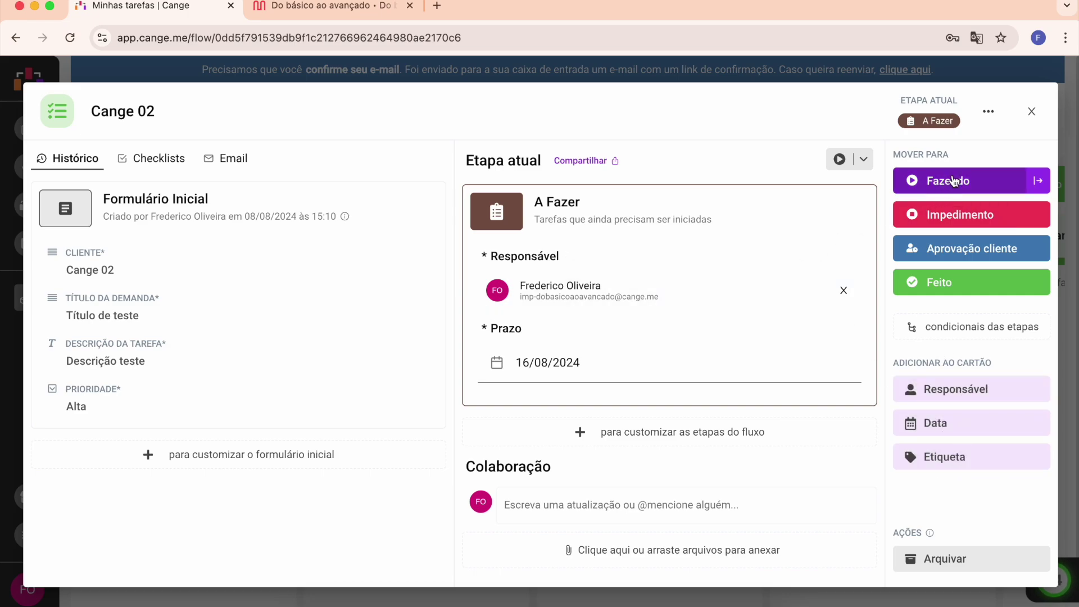
click(952, 180)
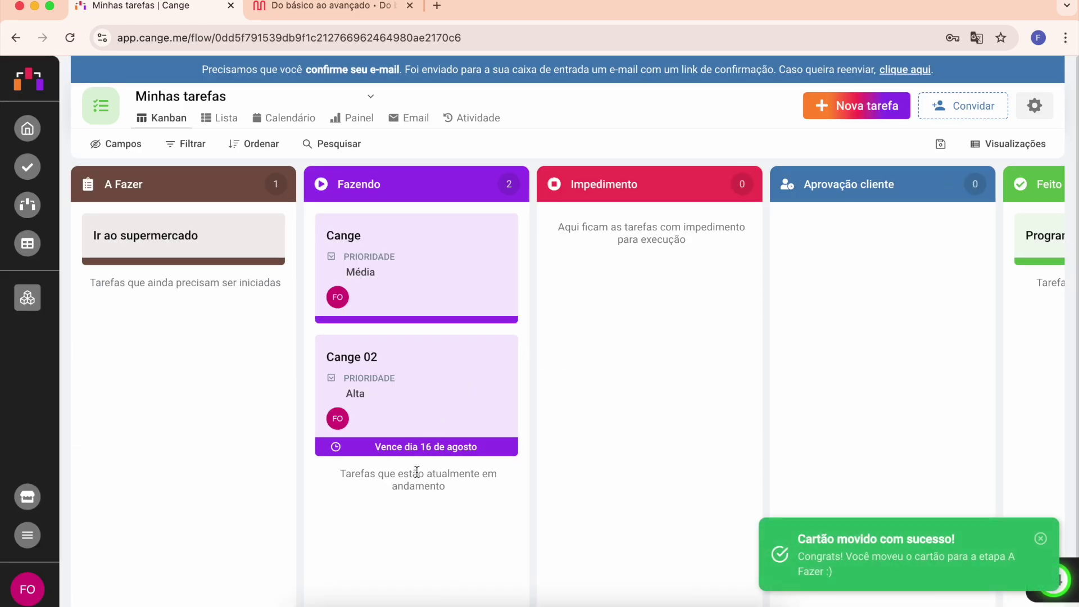
Review the Cange 02 card in its current stage and consult the Mural plan for the Fazendo fields.
click(437, 395)
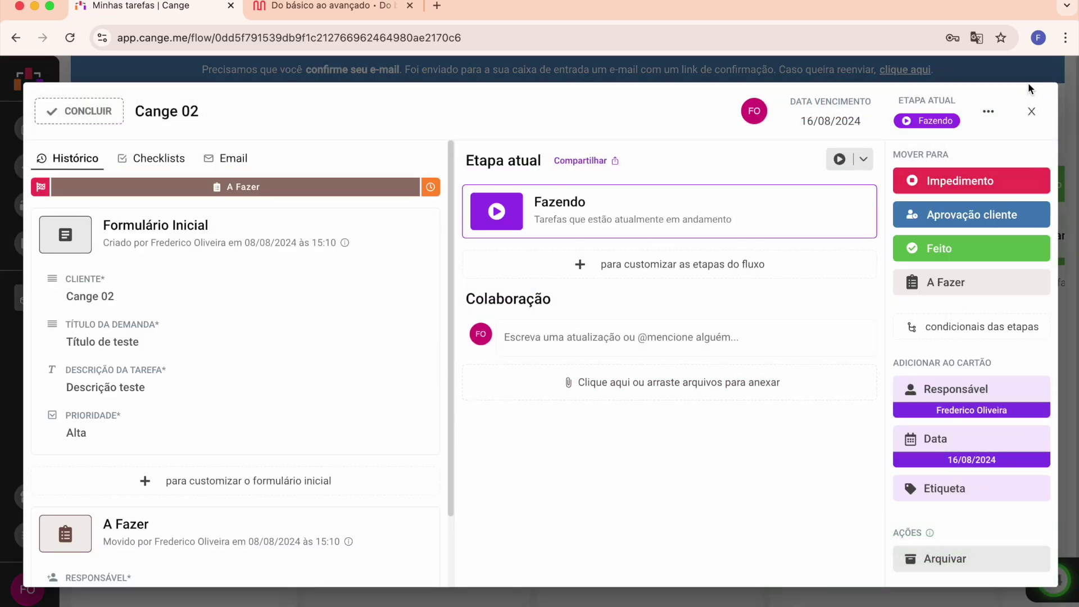
click(1032, 112)
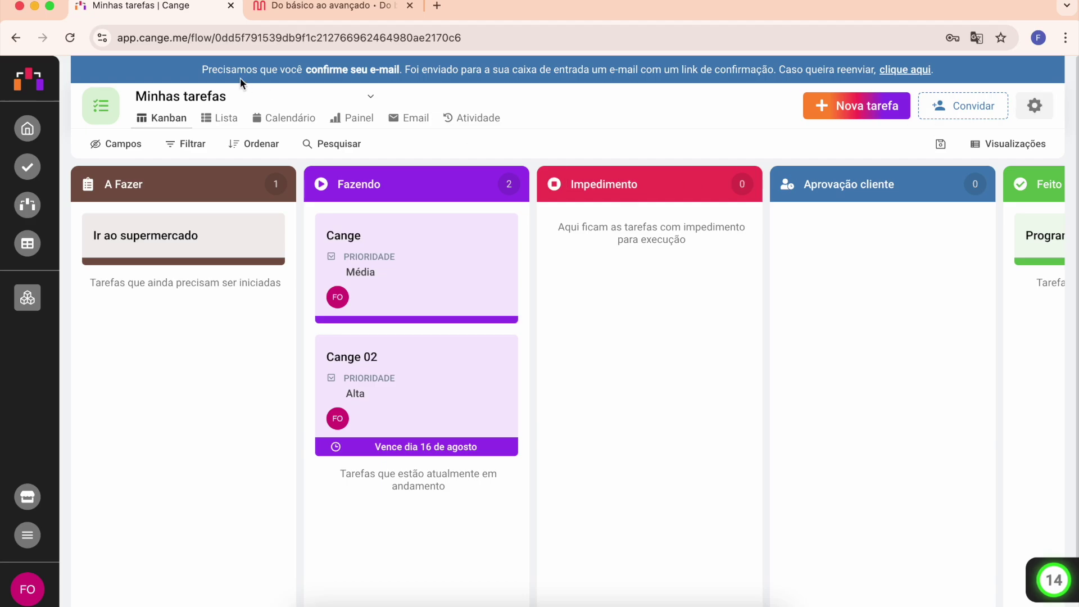
click(306, 8)
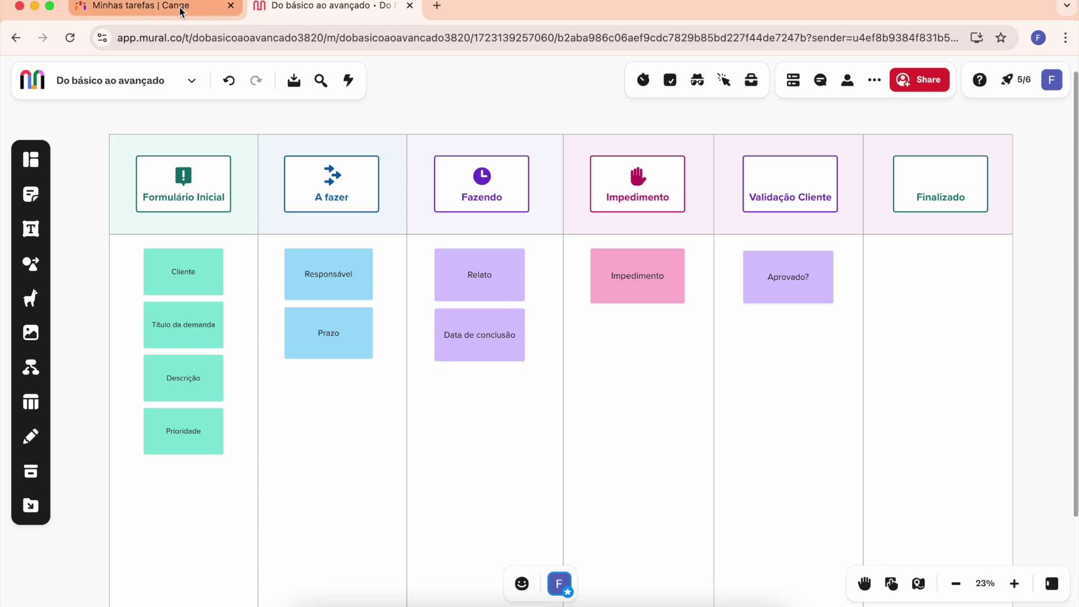
click(160, 10)
Add a required Texto longo field named Relato to the Fazendo stage in the flow's stage settings.
click(1034, 106)
click(958, 208)
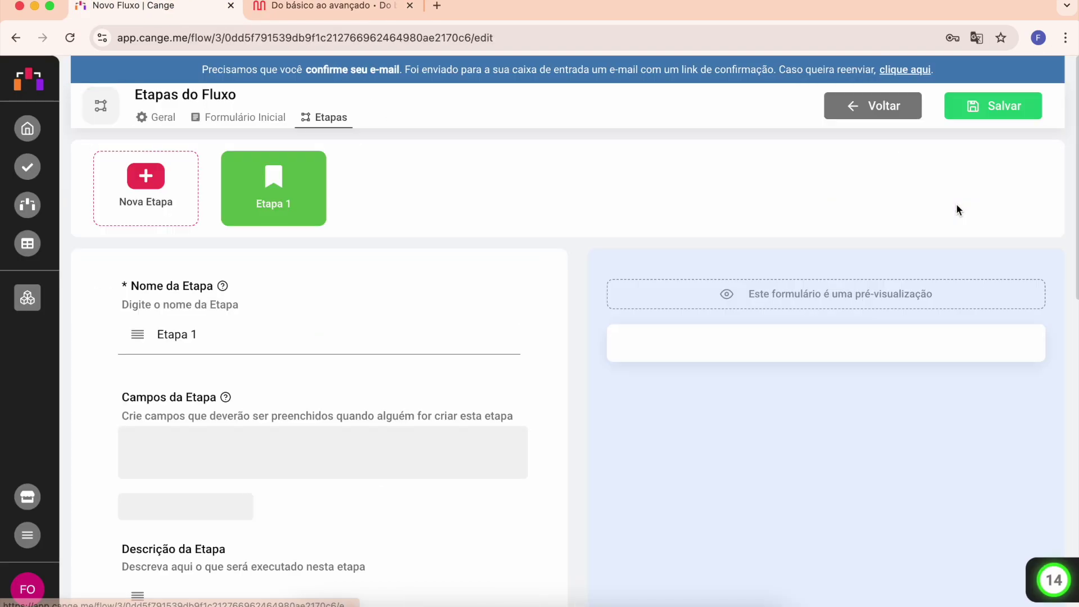
click(418, 193)
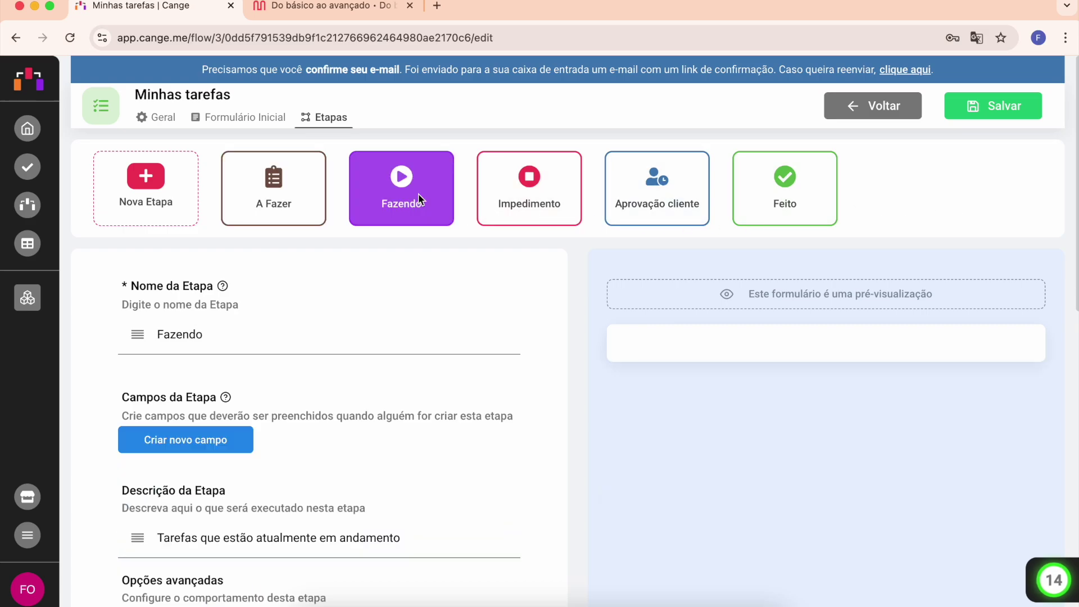
click(211, 447)
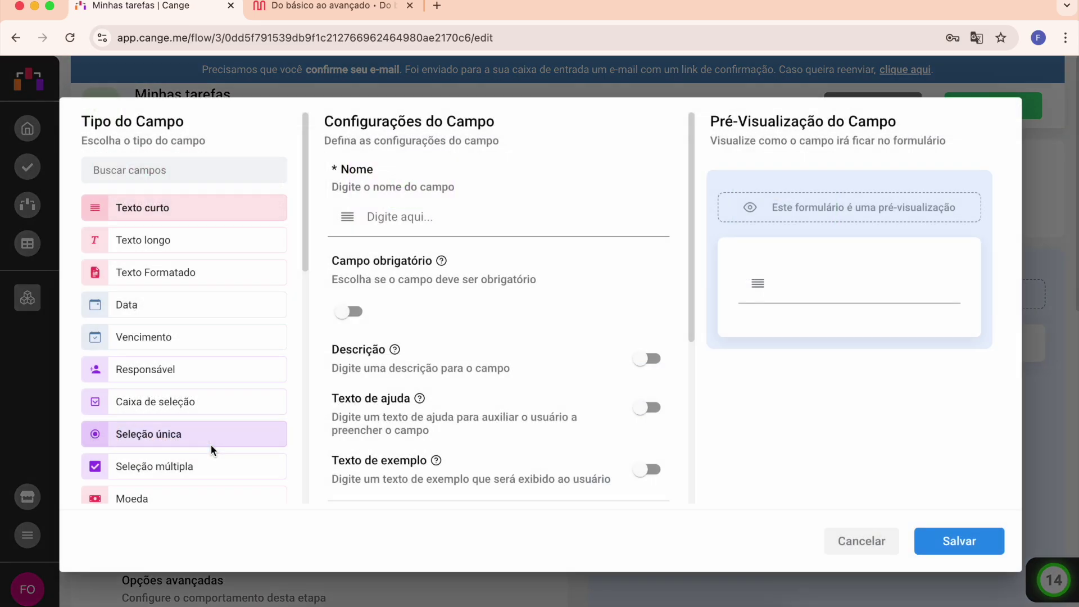
click(191, 242)
click(386, 217)
text(Relato)
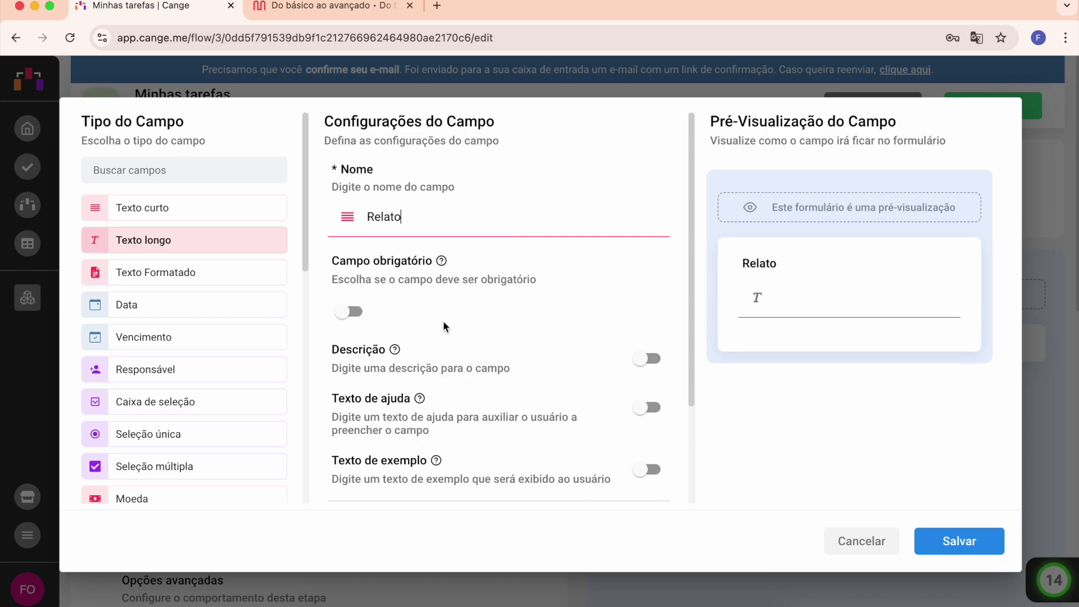
scroll(442, 327, down, 1)
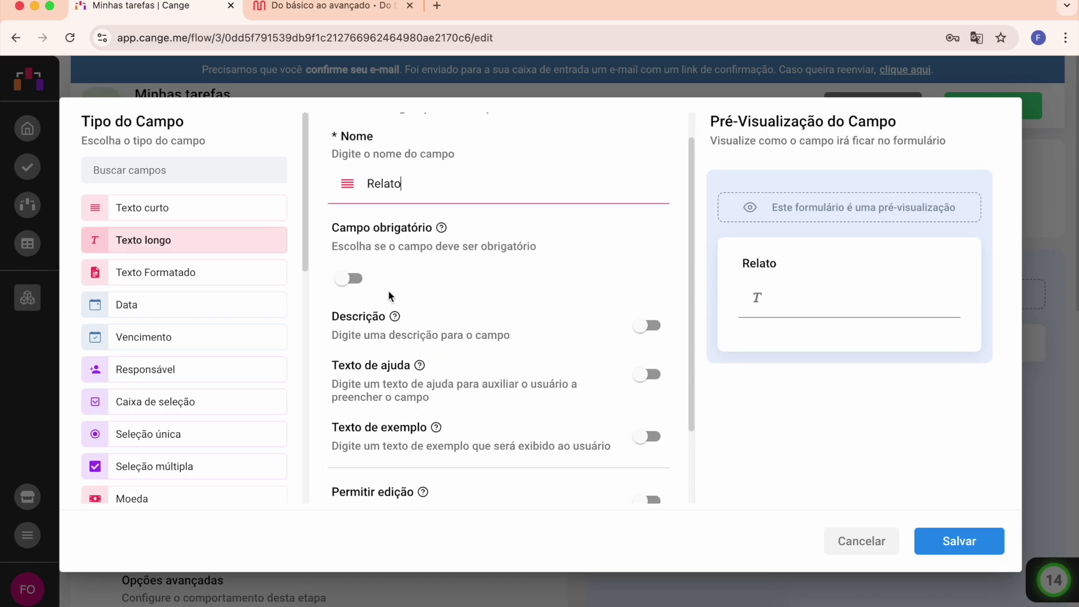
click(362, 279)
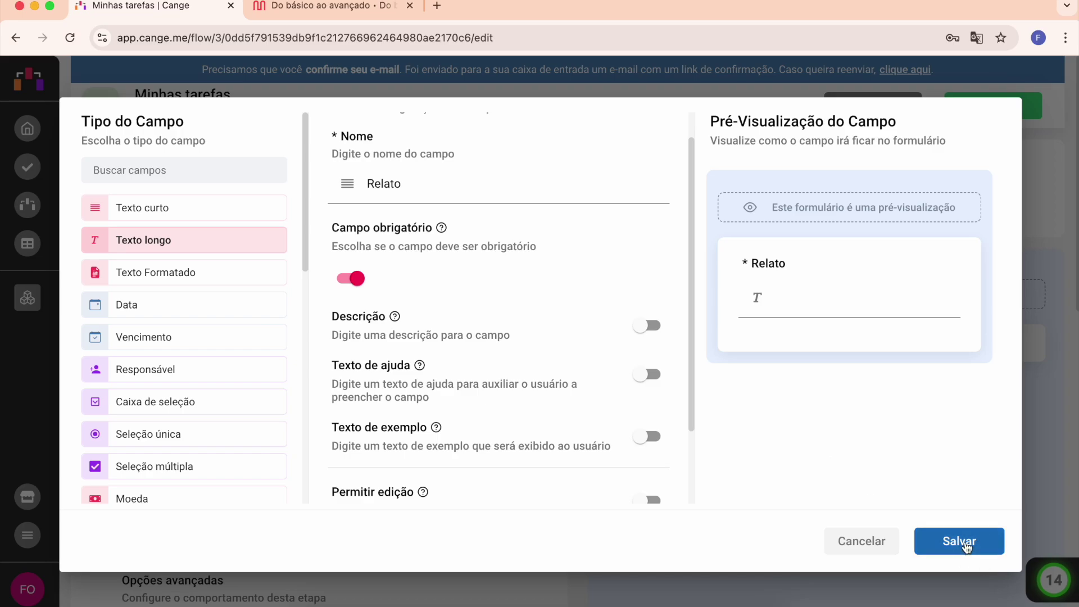
click(960, 542)
Create a Data field named Data de conclusão in the Fazendo stage and make it required.
click(199, 499)
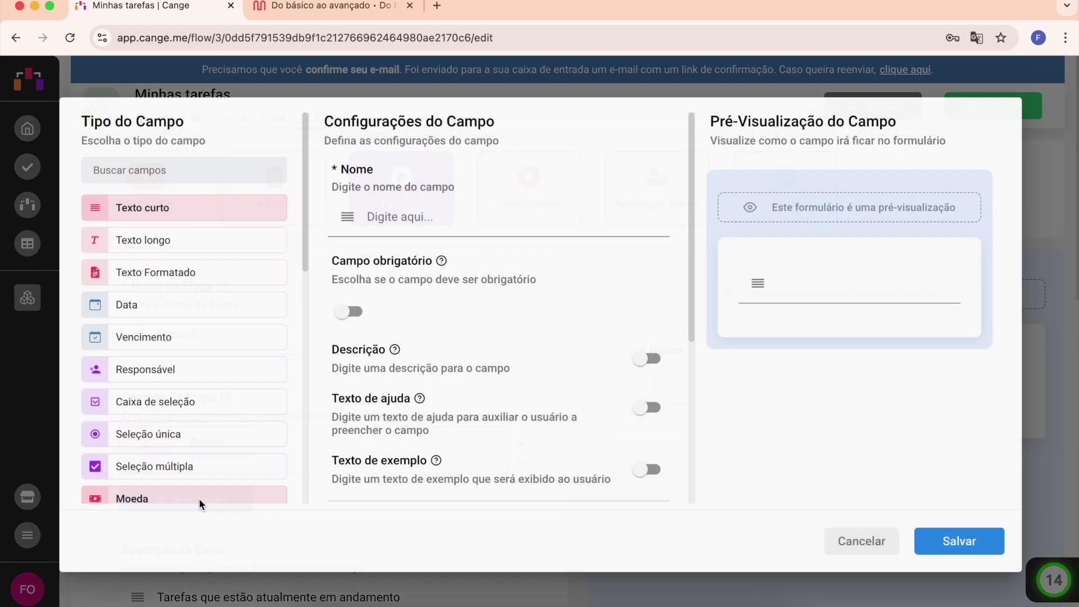
click(189, 308)
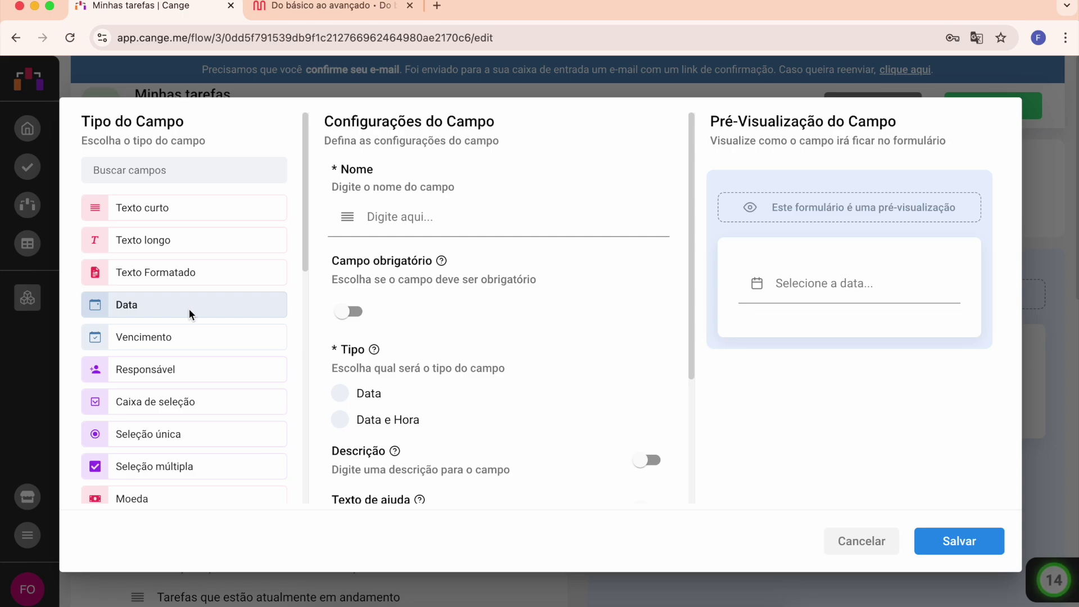
click(444, 219)
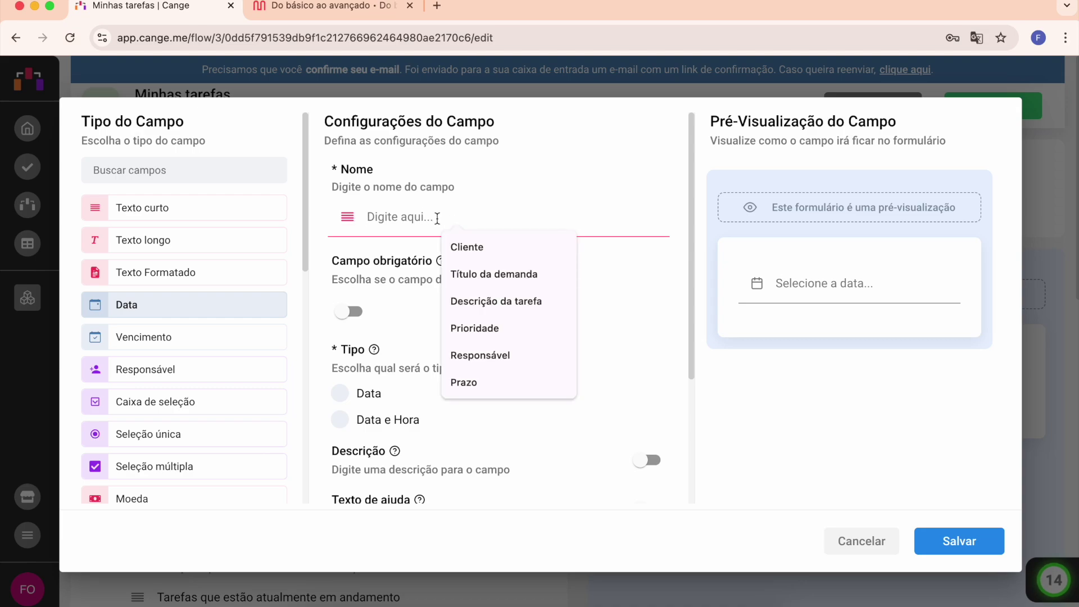
text(Data)
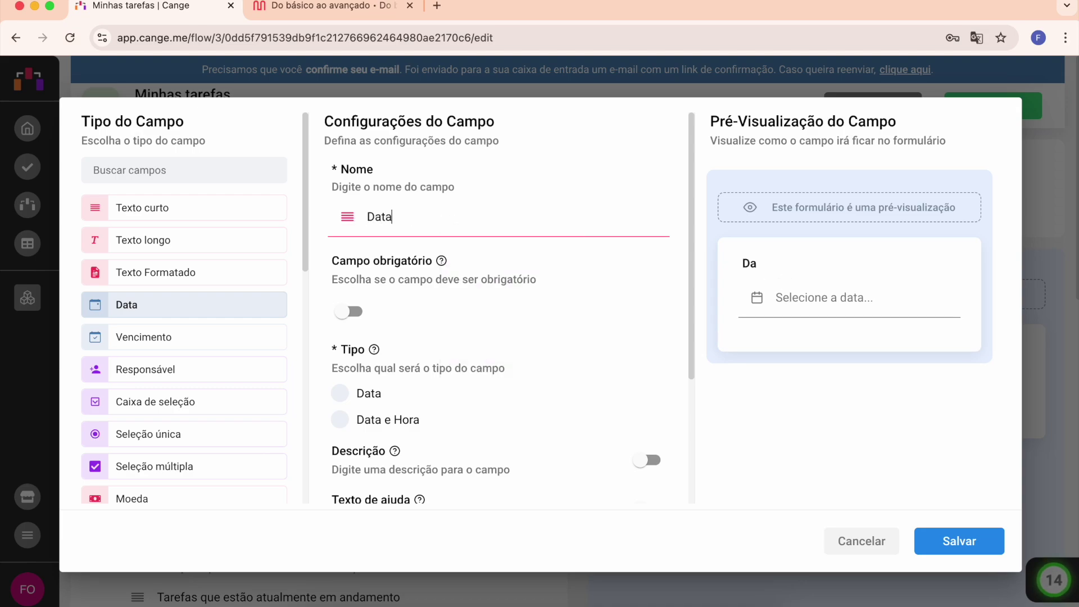
text( de conclusã)
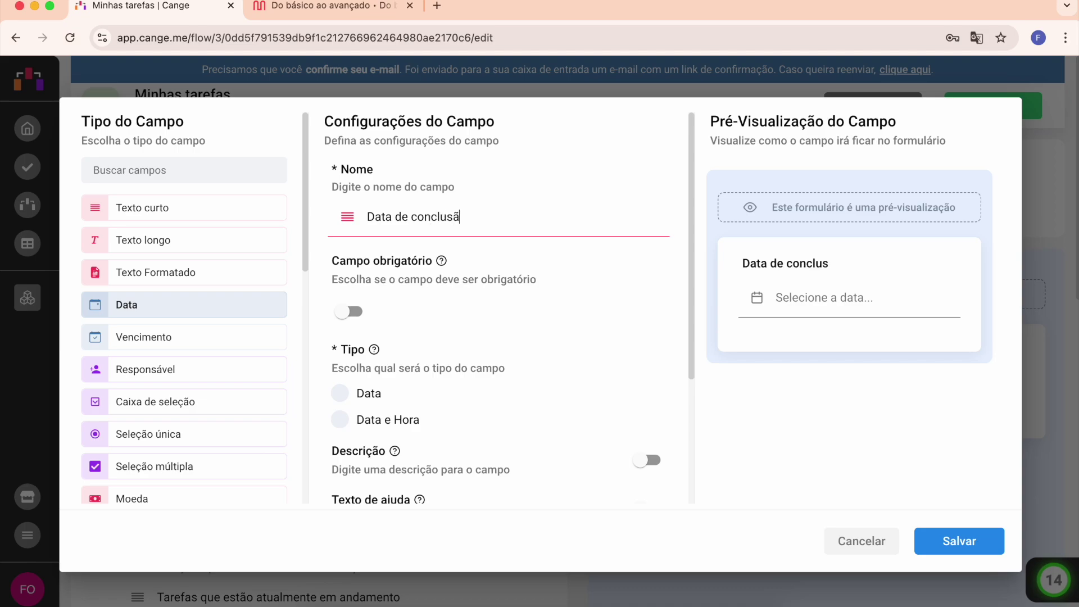
text(o)
click(349, 311)
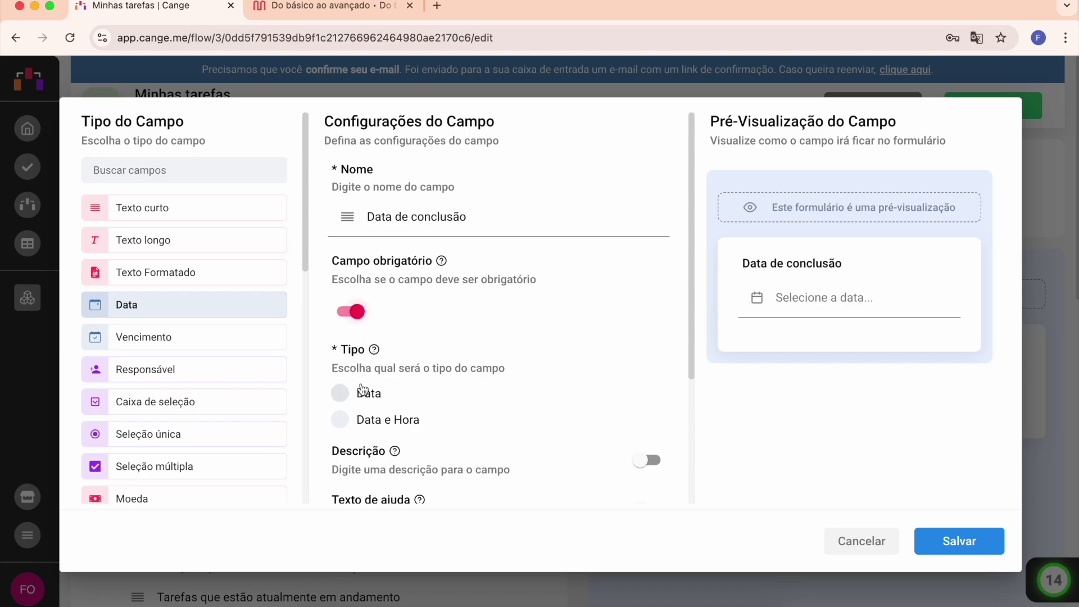
Set the Data de conclusão field's type to Data e Hora, and save both the field and the flow.
click(349, 396)
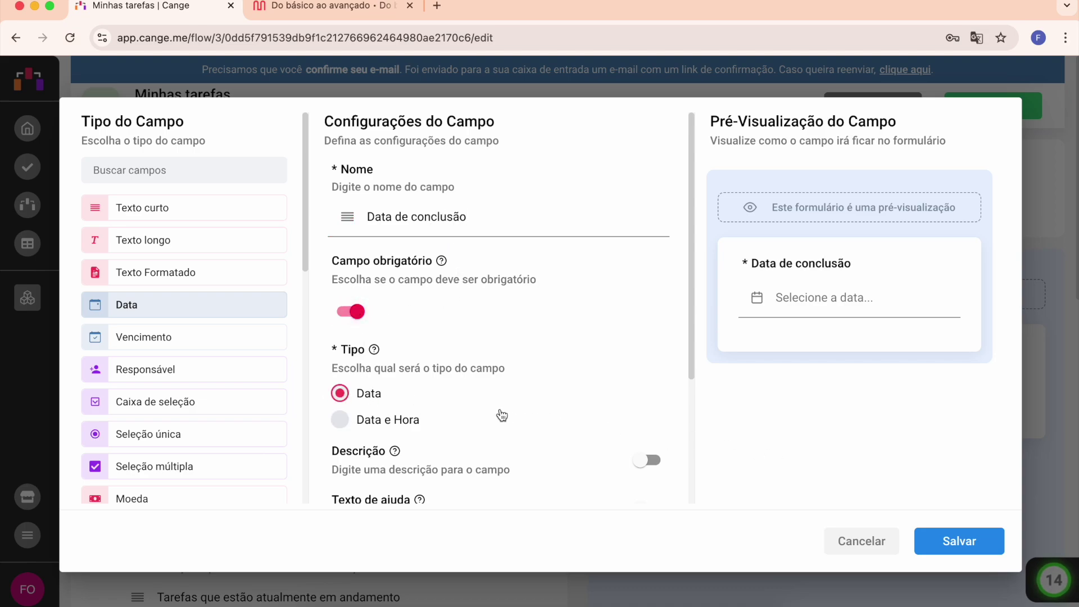
click(371, 422)
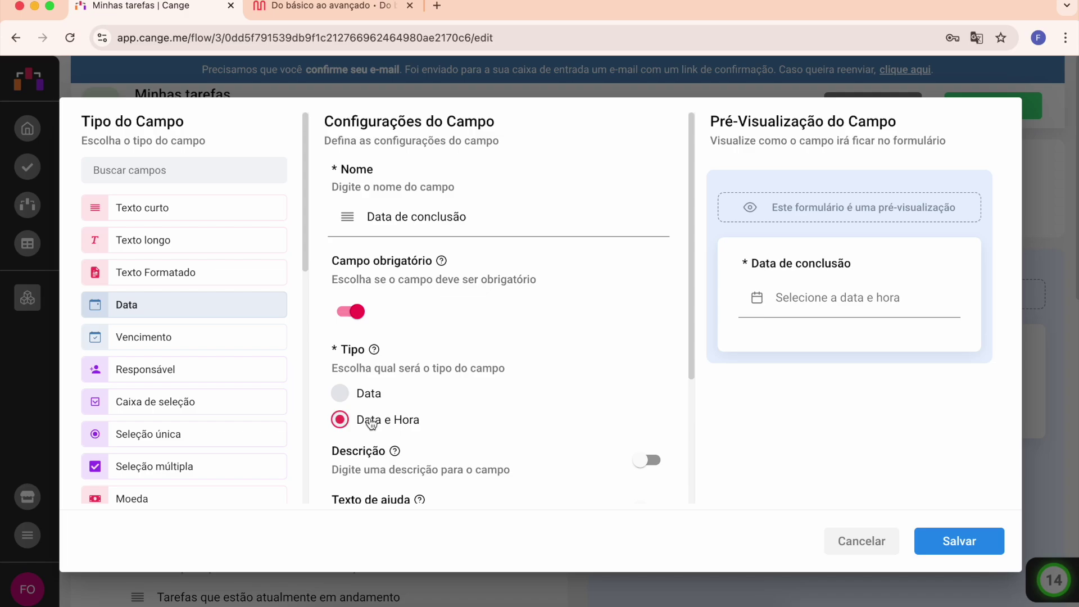
click(961, 544)
click(1002, 116)
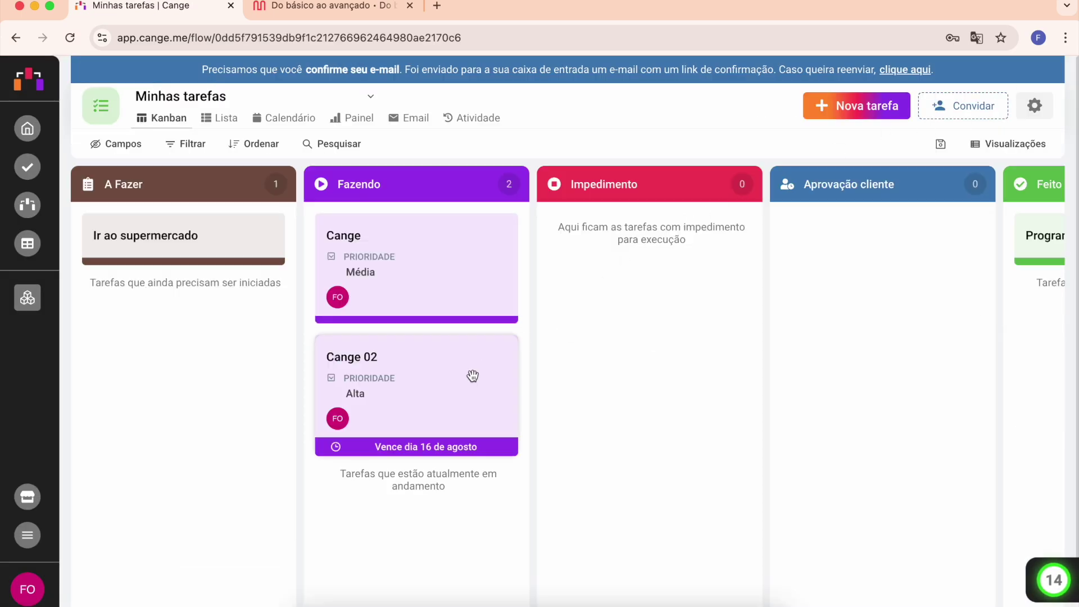
Fill in Relato on the Cange card in Fazendo with "Usuário criado e senha encaminhada para o e-mail do ususário.".
click(447, 260)
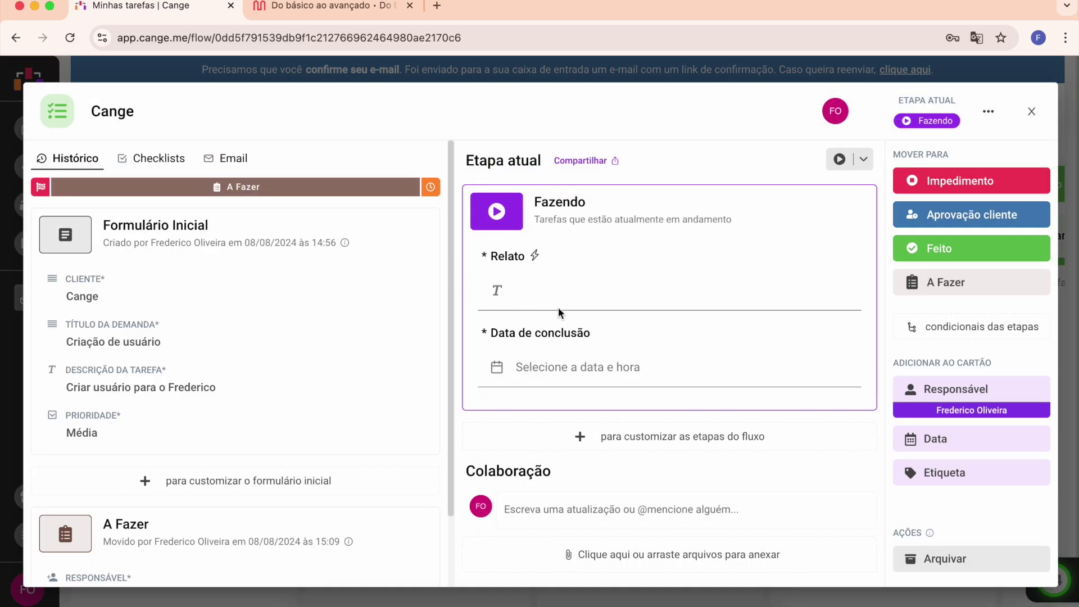
click(562, 288)
text(Tafe)
key(BackSpace)
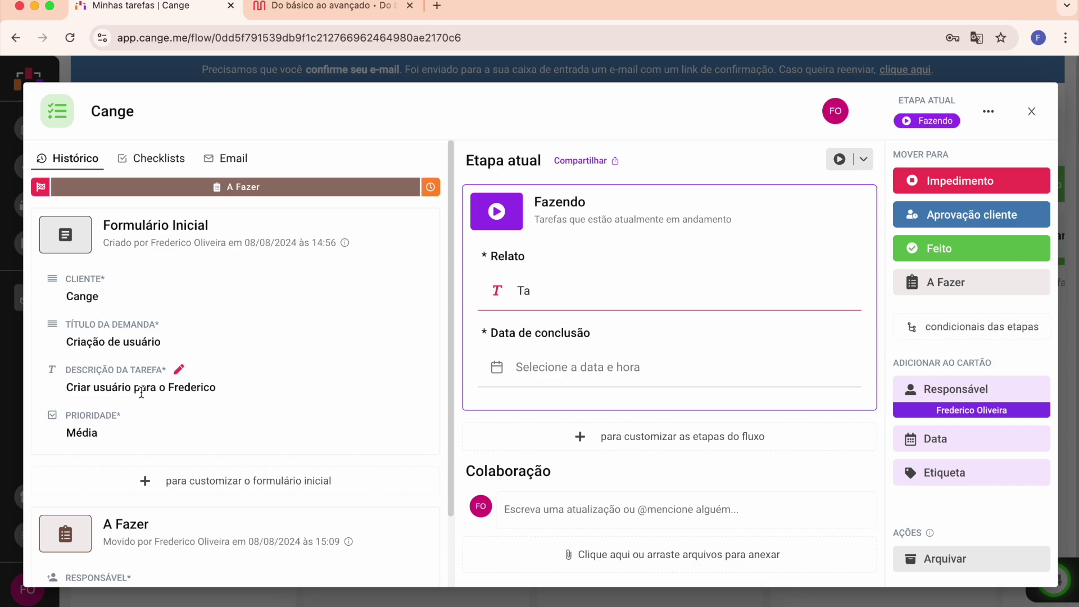
key(super+a)
text(Us)
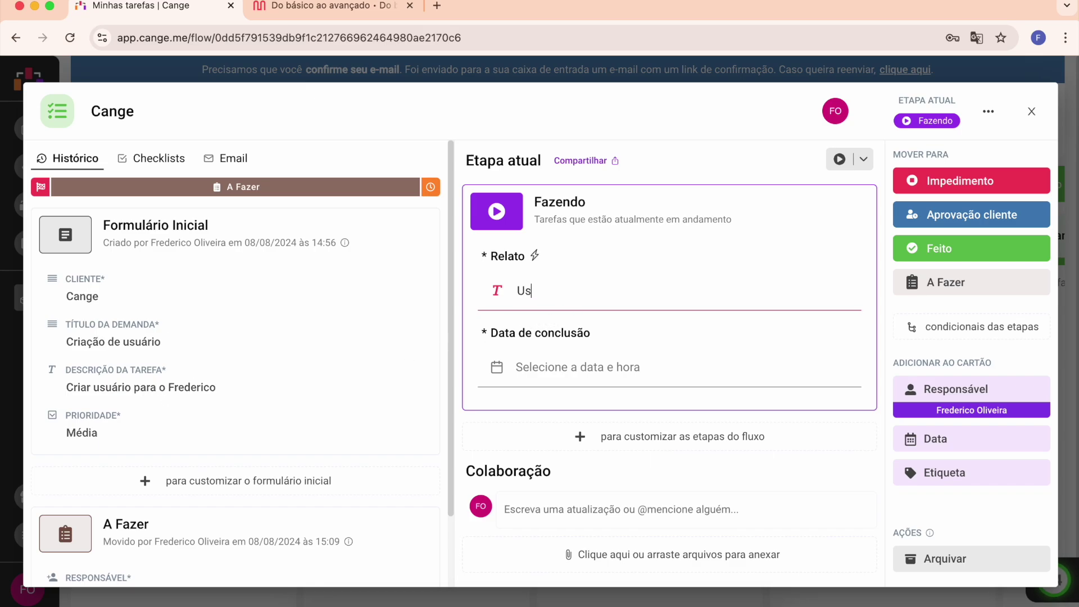
text(uário criado e senha encaminhada p)
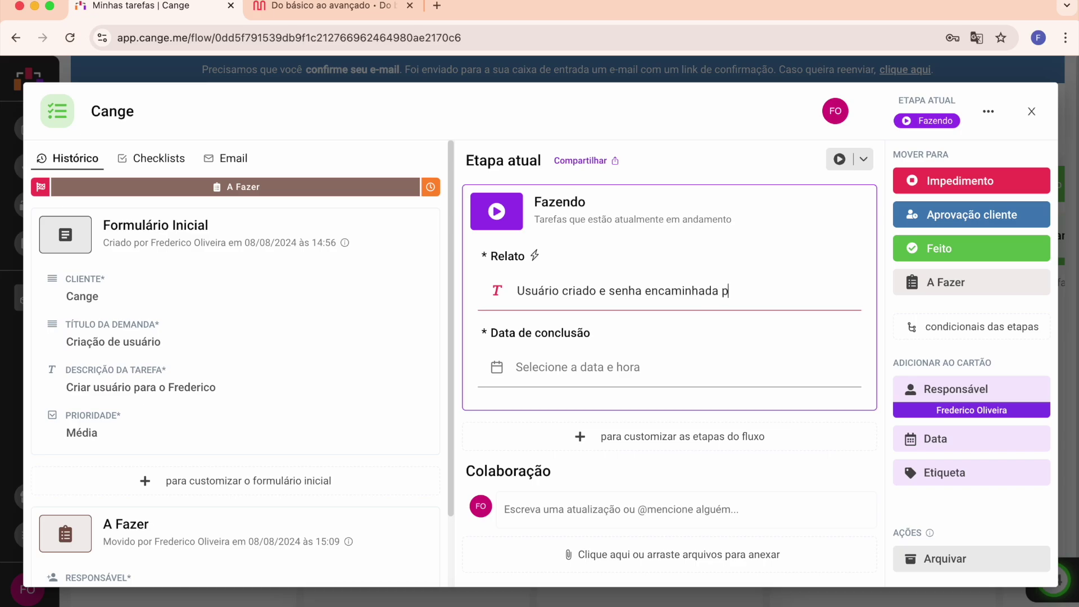
text(ara o e-mail do usus)
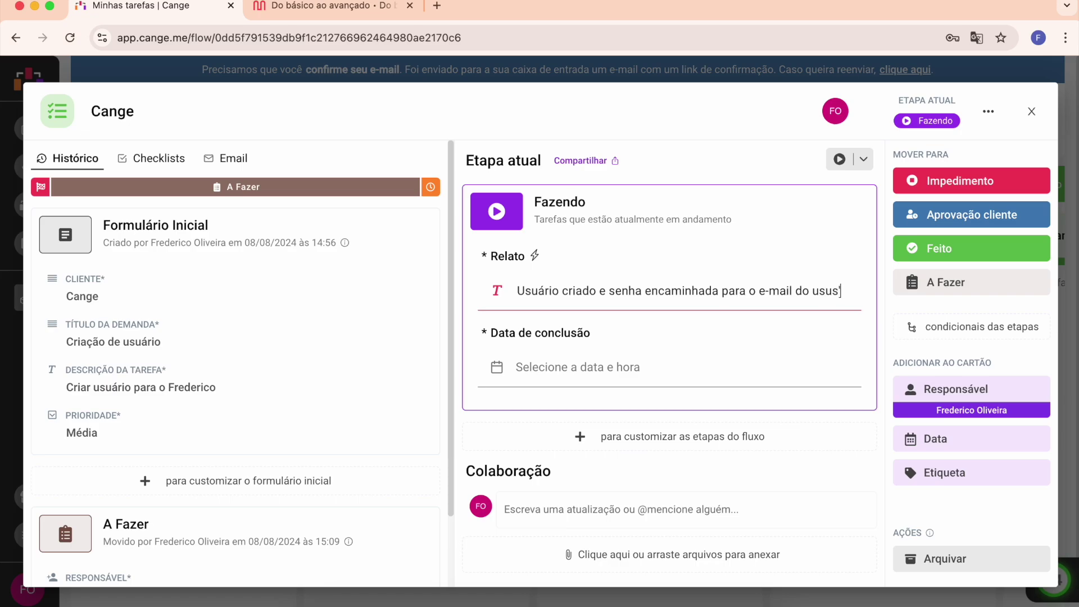
key(BackSpace)
text(ário.)
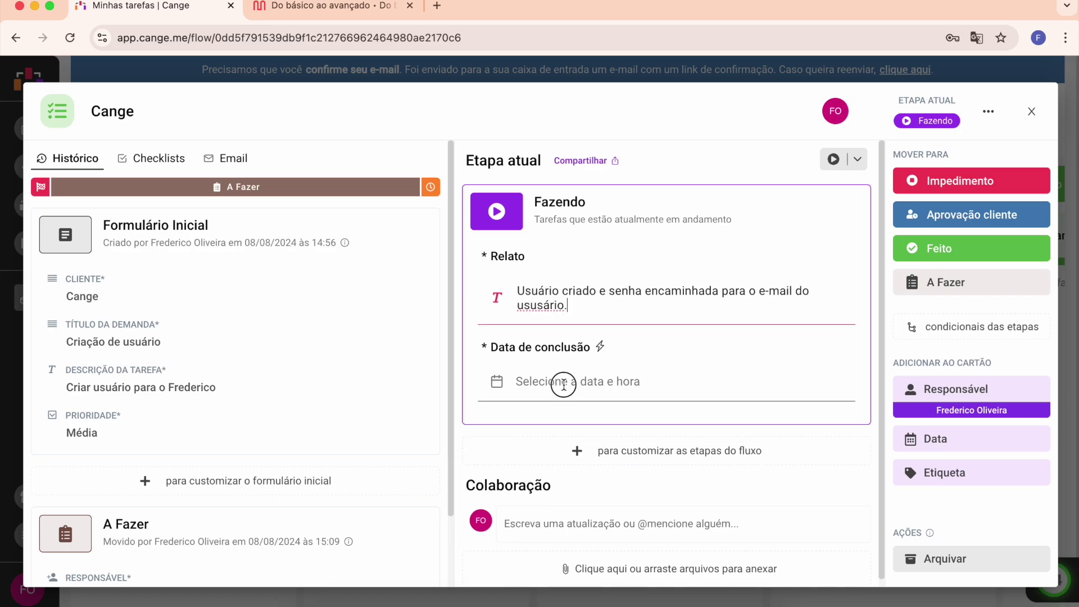
Set the Cange card's Data de conclusão to 08/08/2024 15:30 and move the card to Aprovação cliente.
click(562, 382)
click(640, 275)
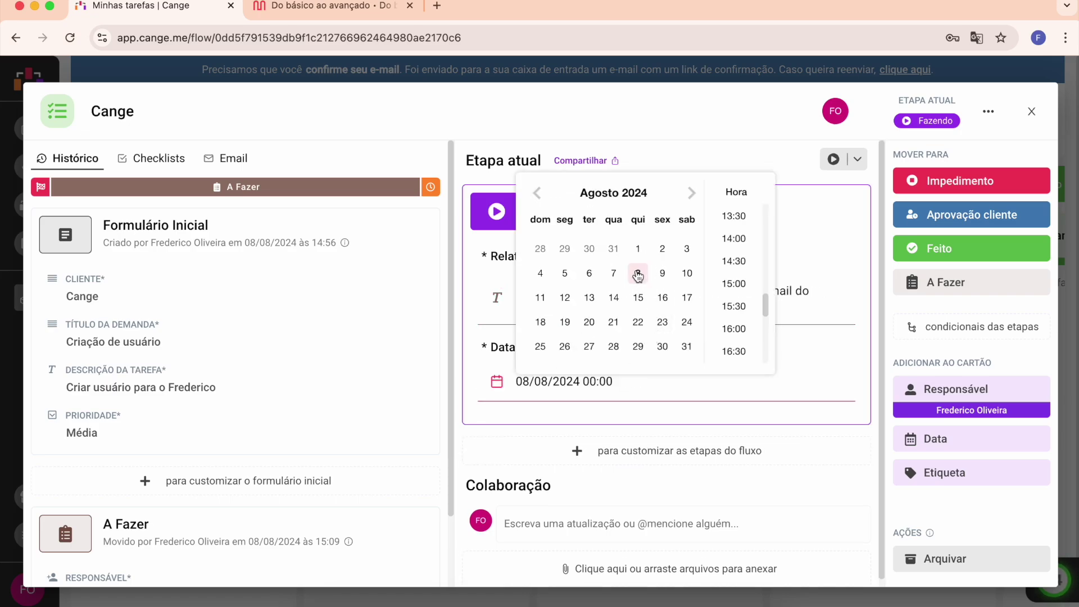
click(734, 308)
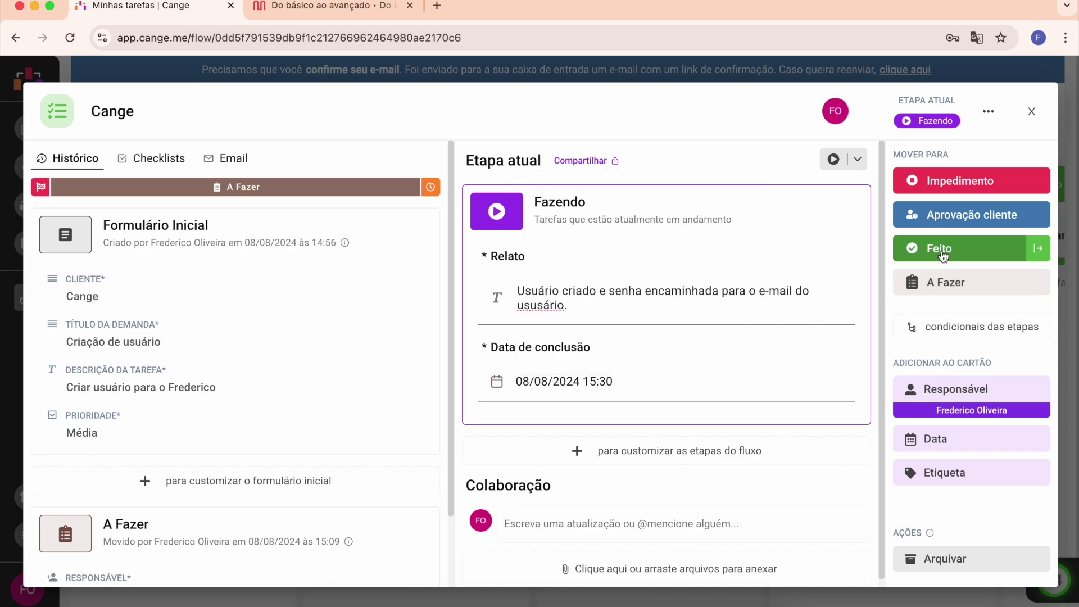
click(988, 215)
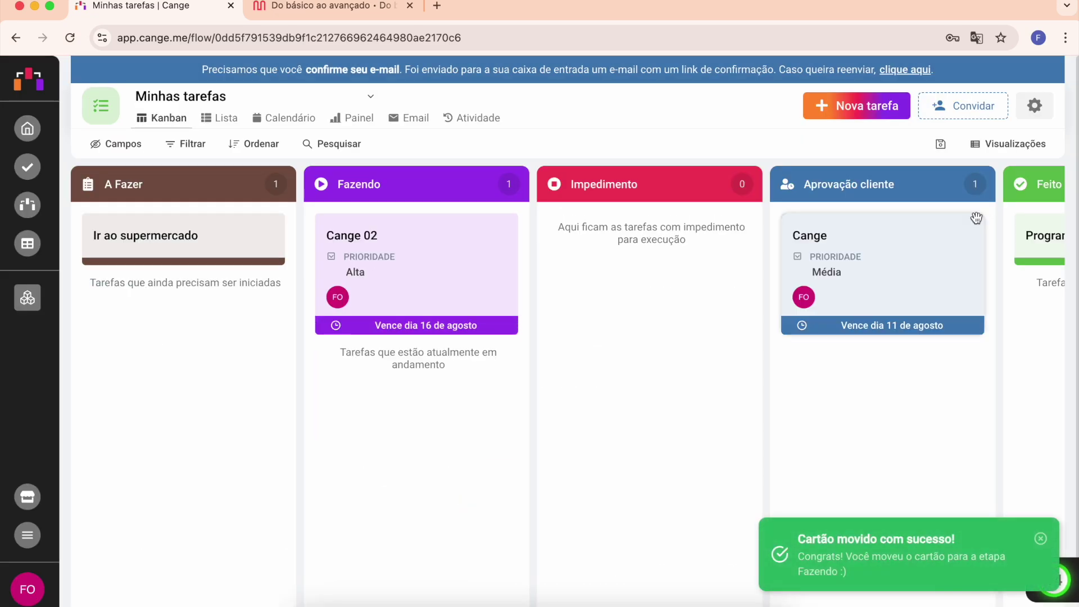
Review the Cange card's history for the recorded A Fazer and Fazendo stage data.
click(903, 253)
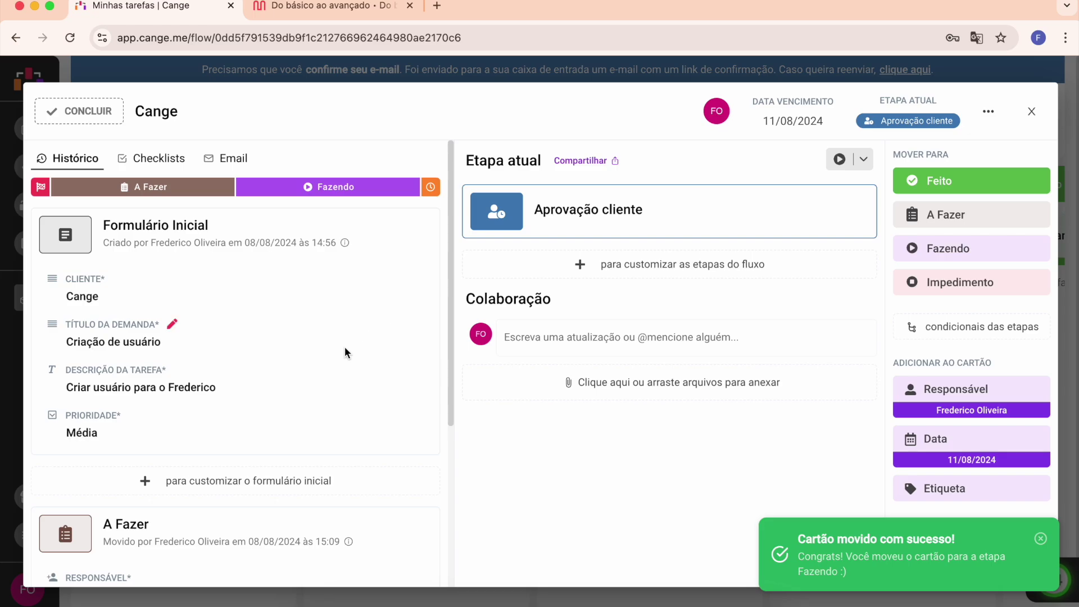
scroll(345, 353, down, 1)
scroll(345, 352, down, 5)
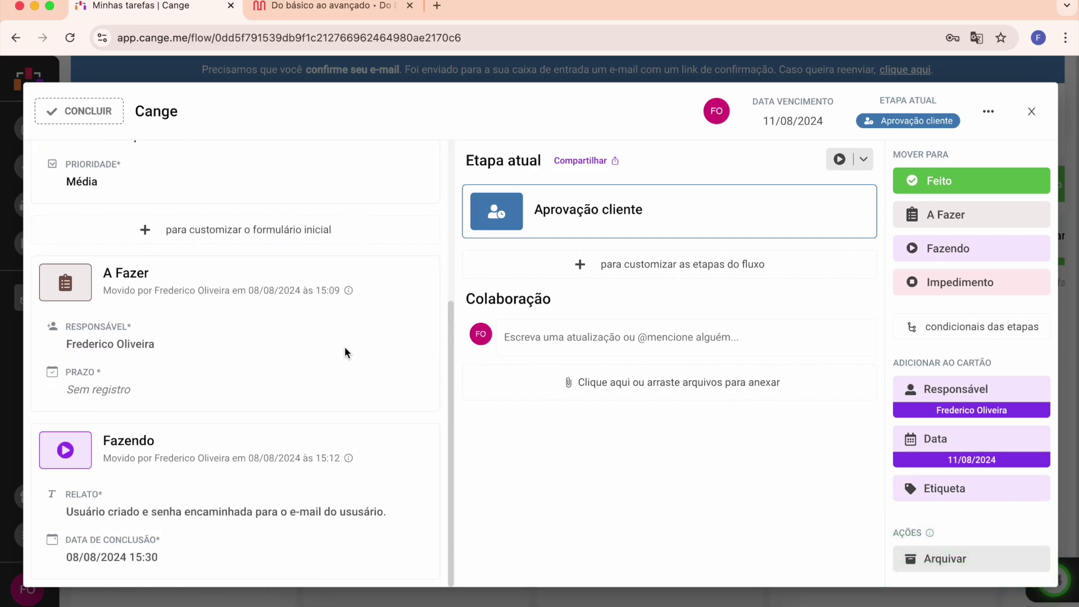
scroll(345, 352, up, 5)
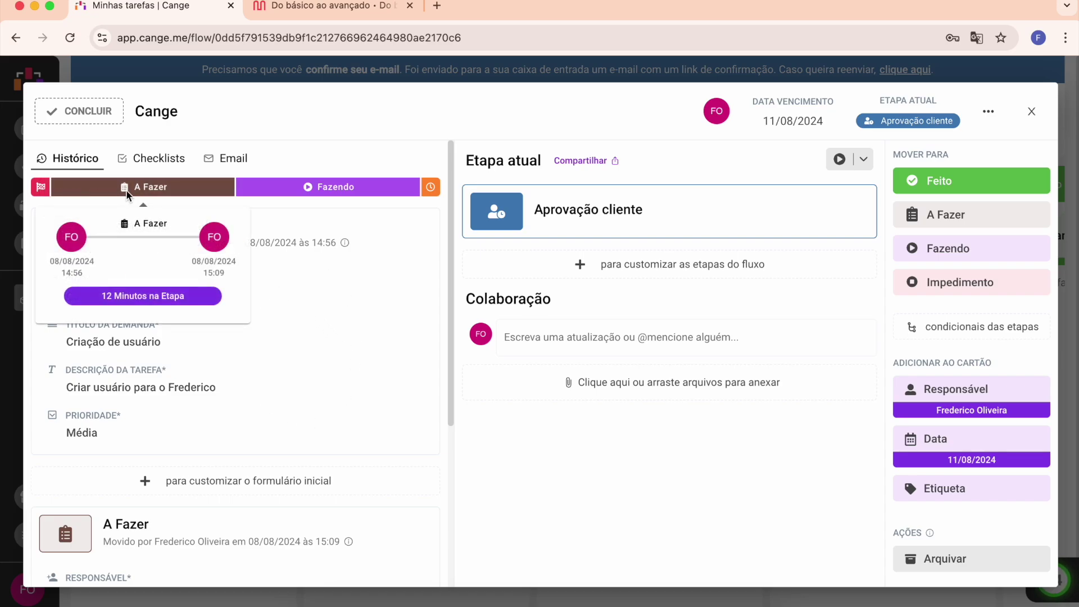
Check the Cange card's time in Fazendo, read through its initial form and stage records, and close the card.
mouse_move(298, 197)
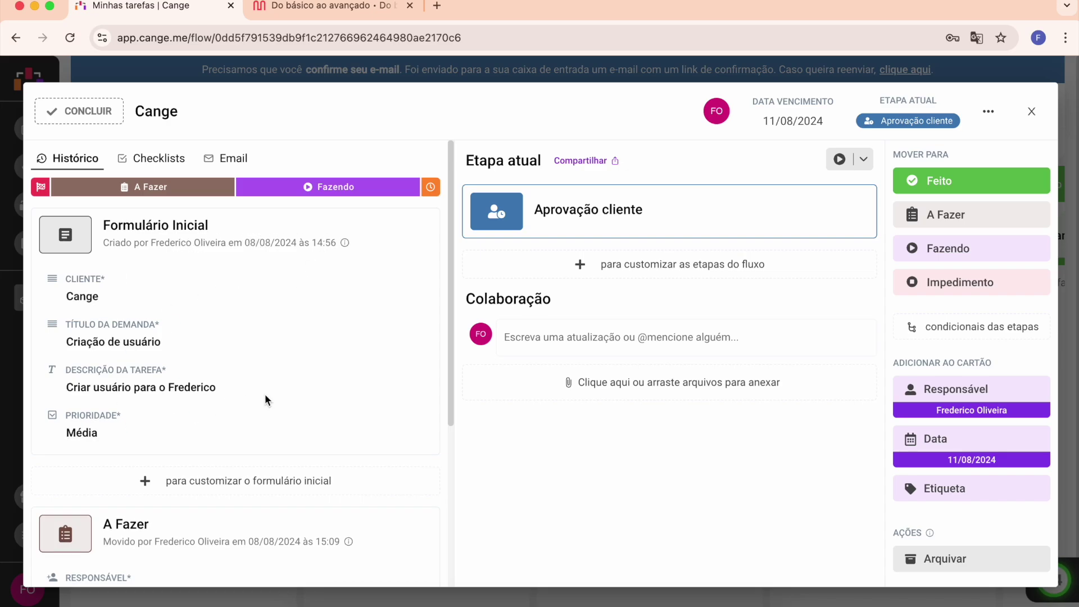
scroll(264, 398, down, 3)
scroll(265, 399, up, 2)
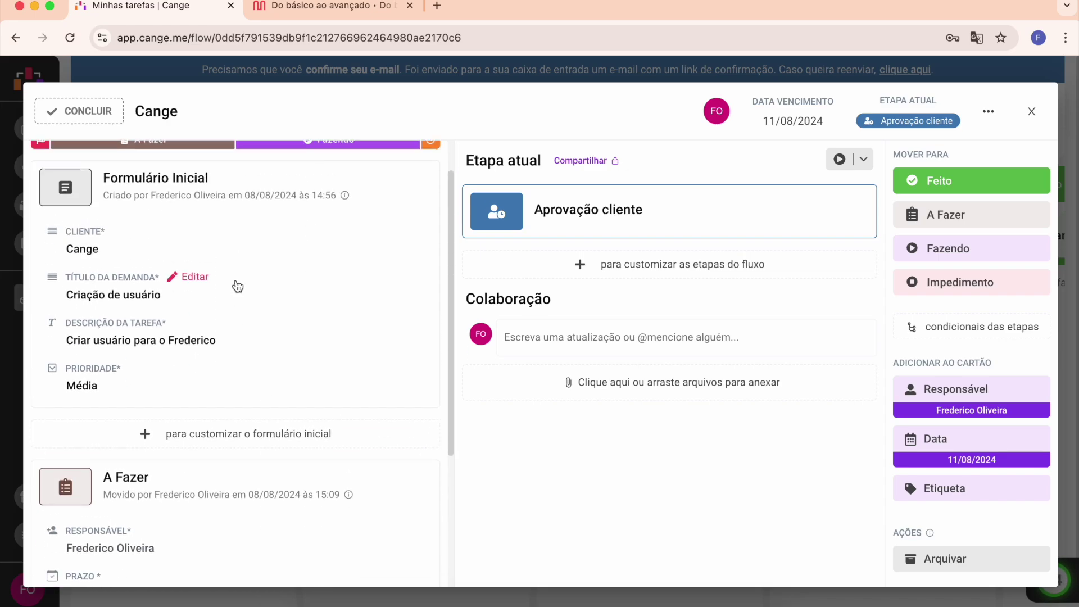
scroll(234, 363, down, 3)
scroll(235, 387, down, 1)
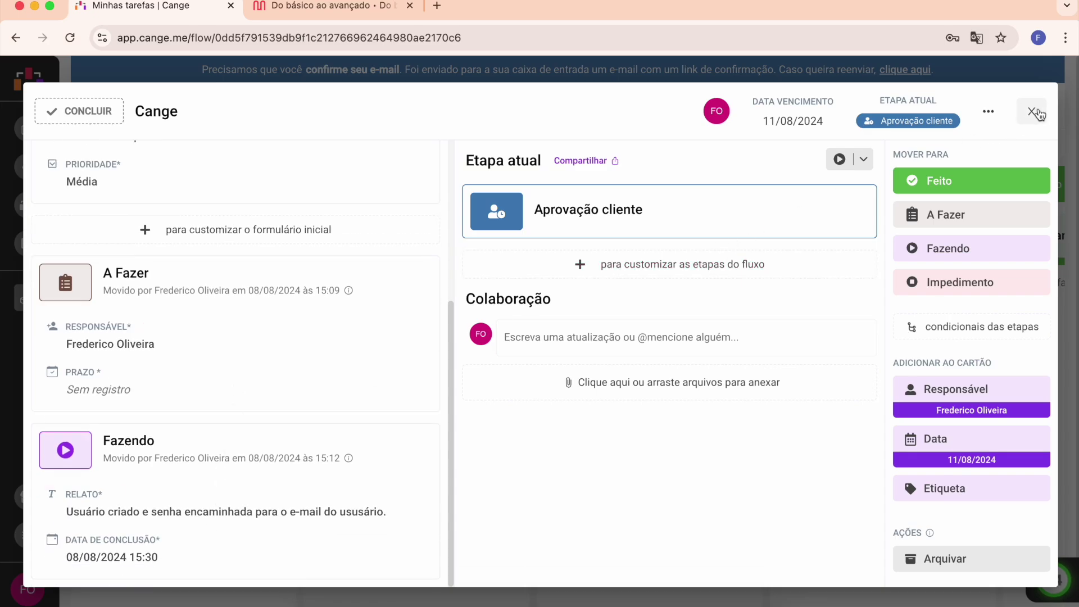
click(1032, 112)
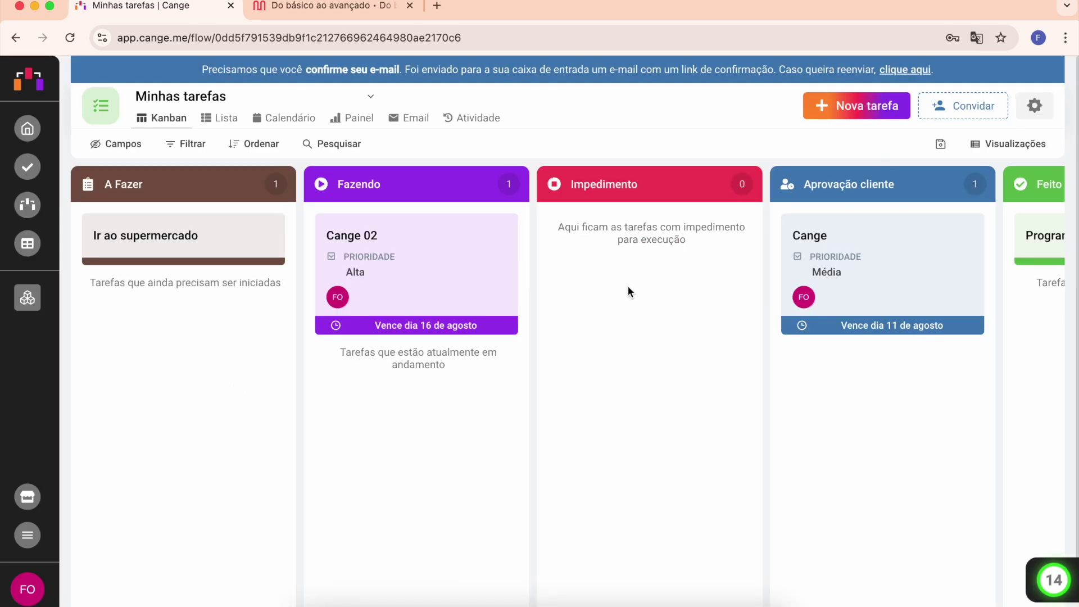
Check the fields planned for the remaining stages in Mural, and open the Impedimento stage's settings in the Minhas tarefas flow in Cange.
click(325, 7)
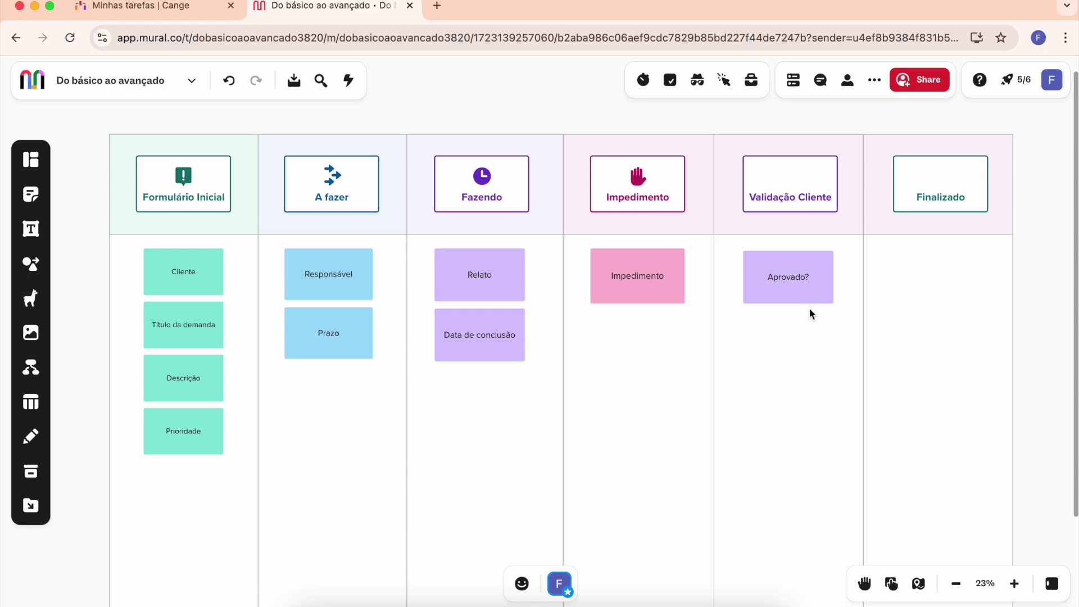
click(159, 7)
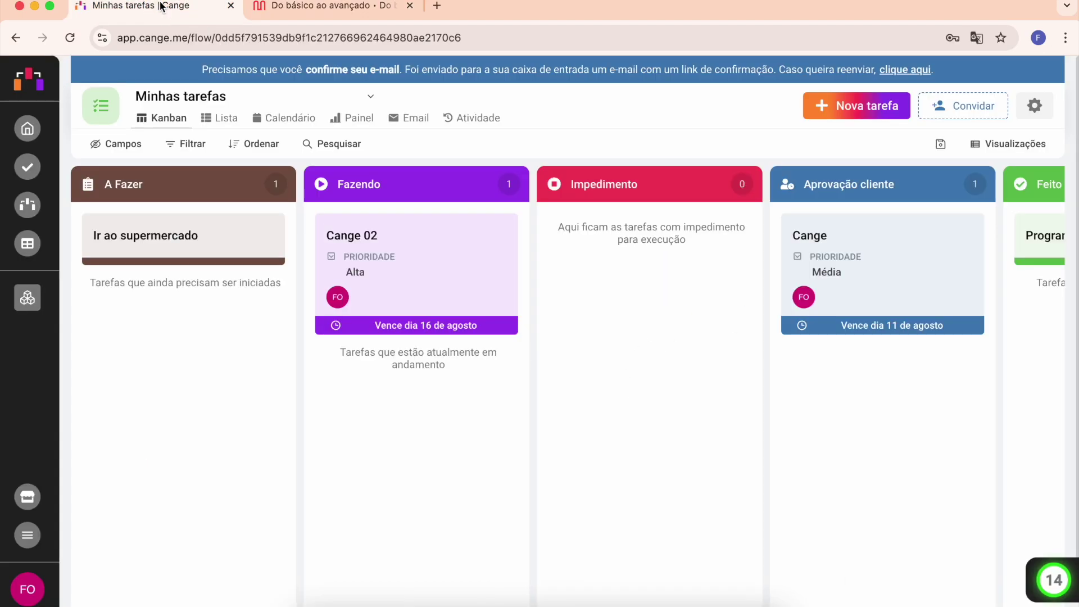
click(1034, 106)
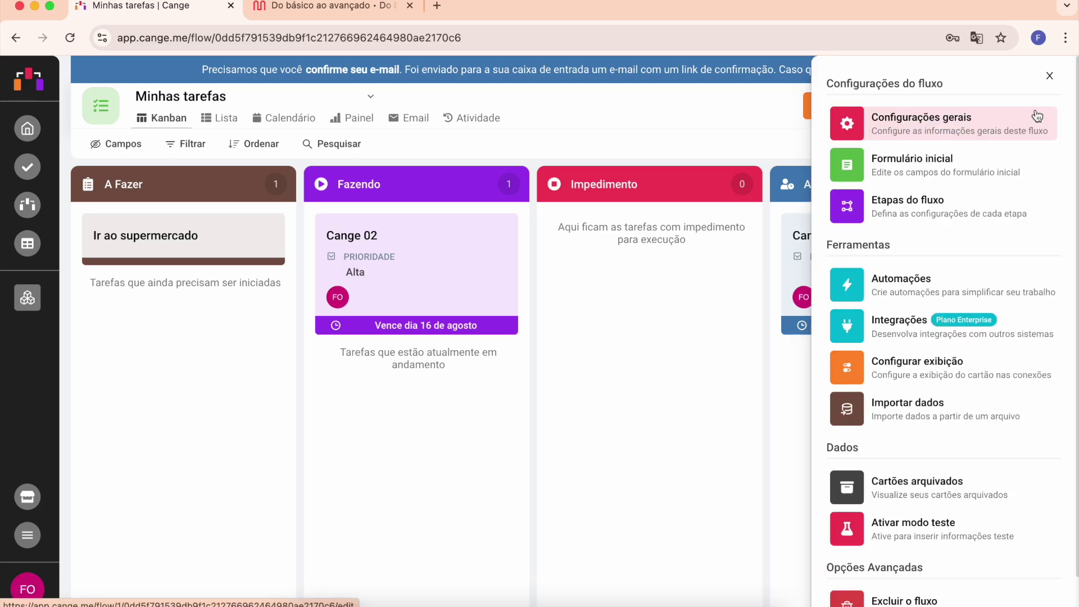
click(946, 204)
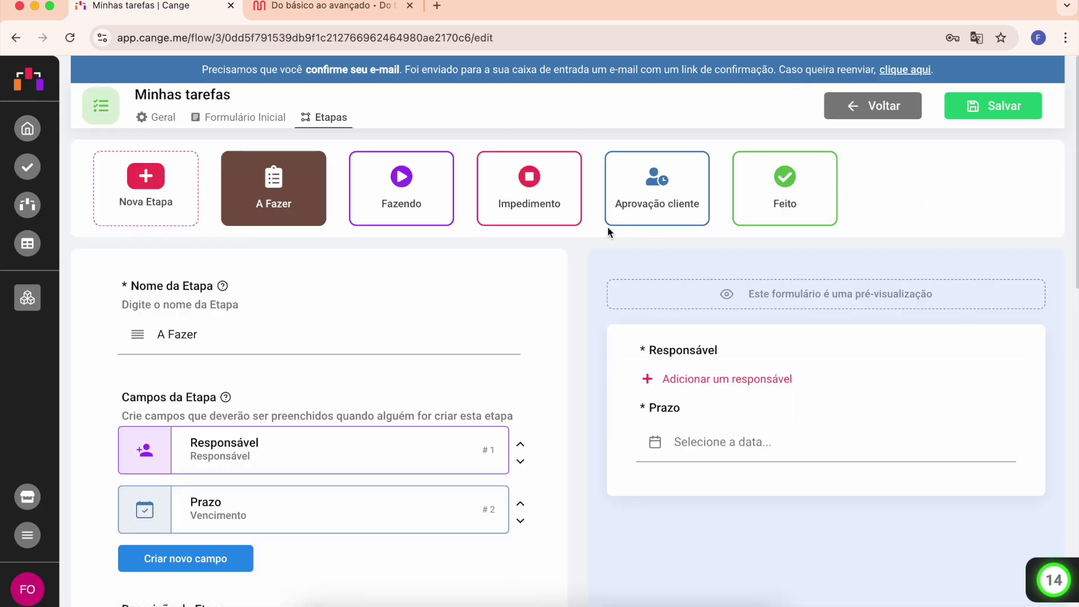
click(527, 206)
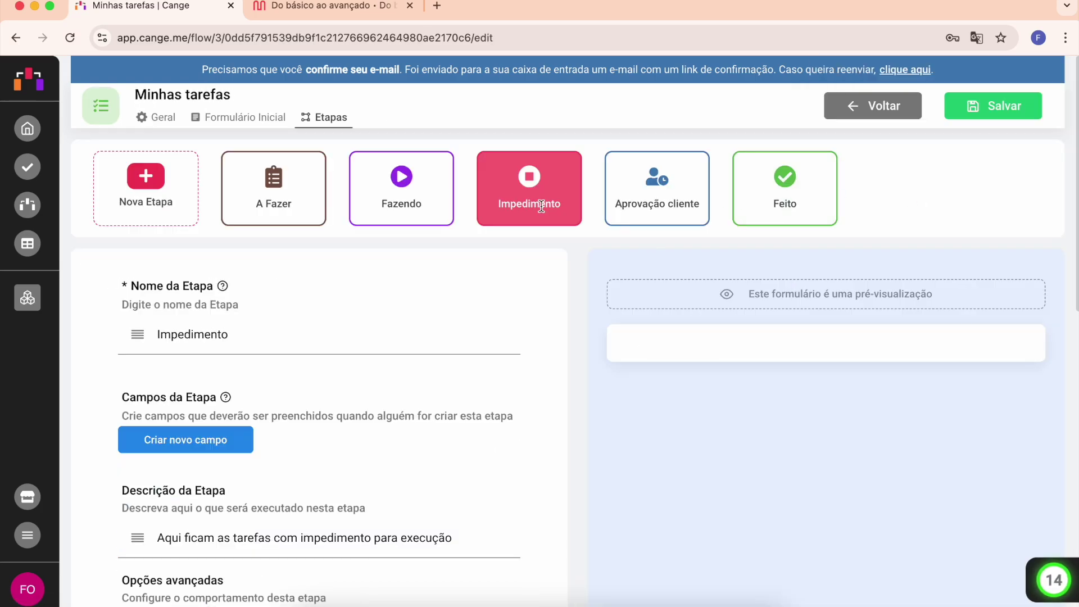
Add a Texto Formatado field named "Impedimento" to the Impedimento stage and save the field.
click(229, 444)
click(191, 244)
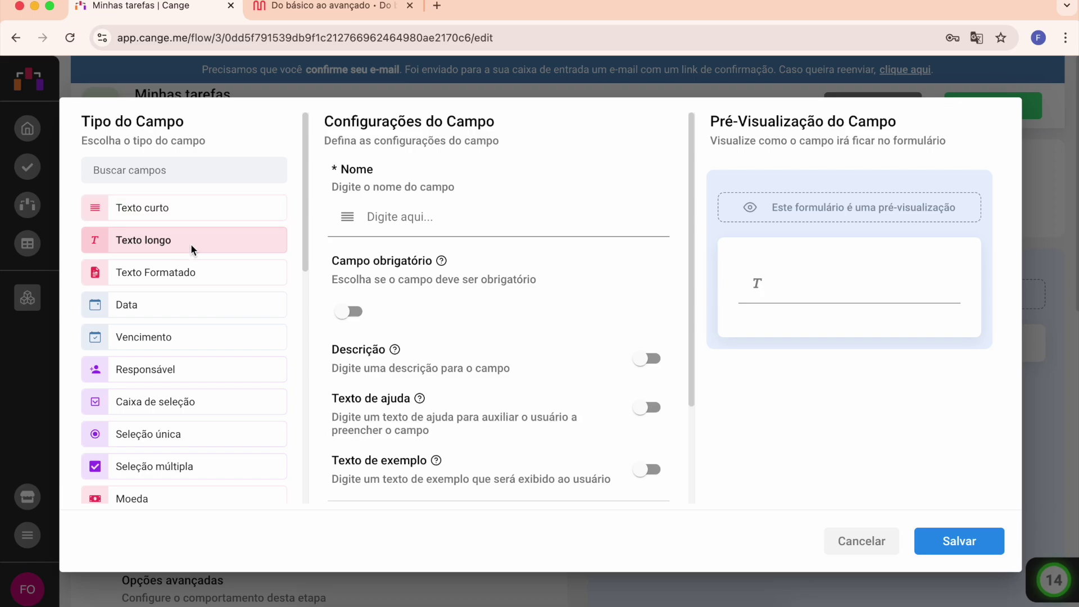
click(194, 272)
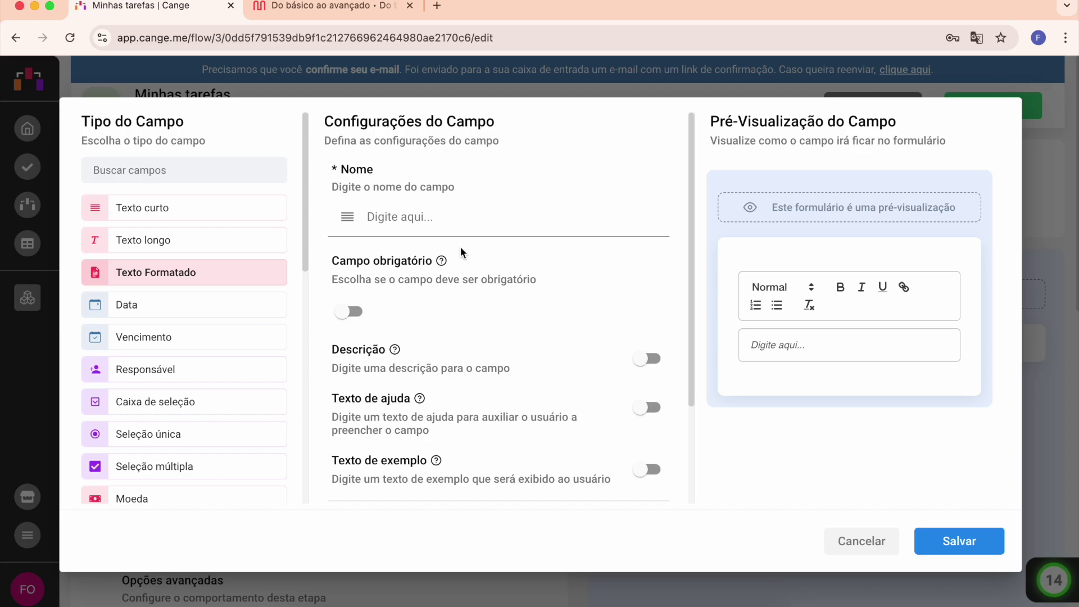
click(411, 220)
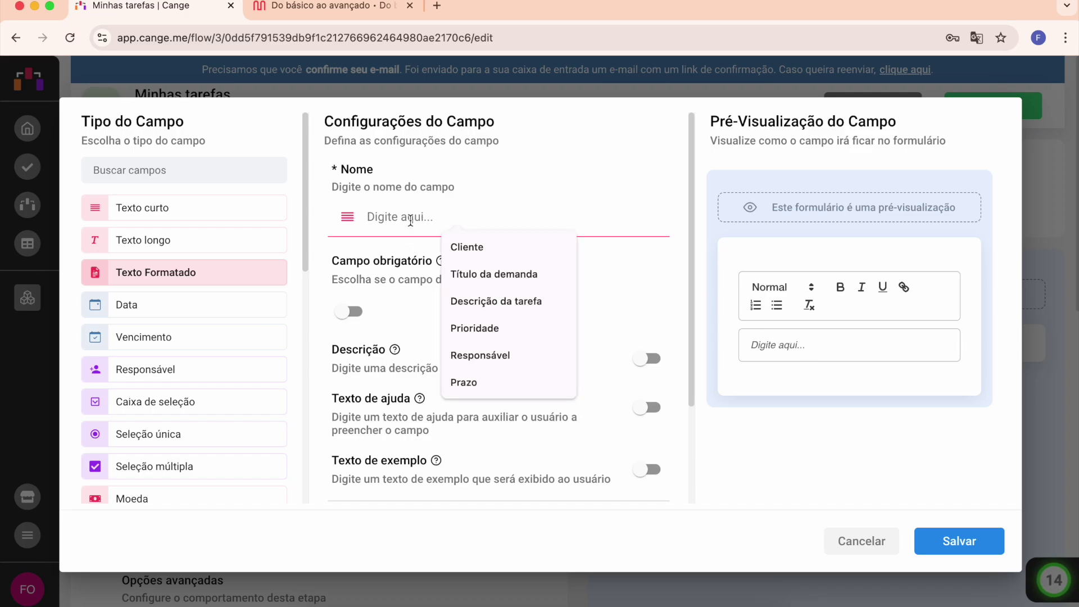
text(Impe)
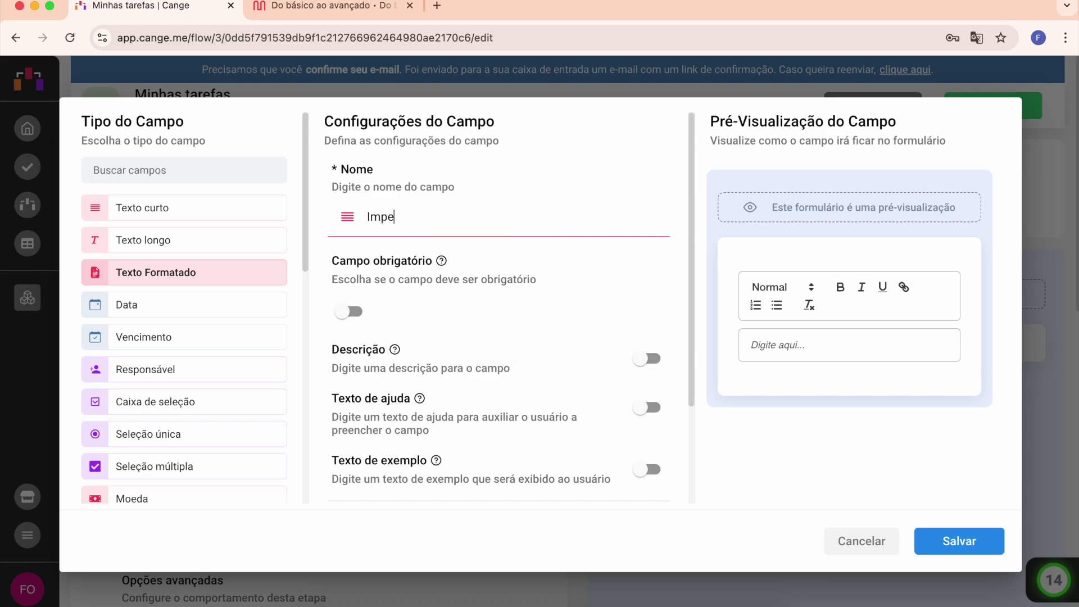
text(dimento)
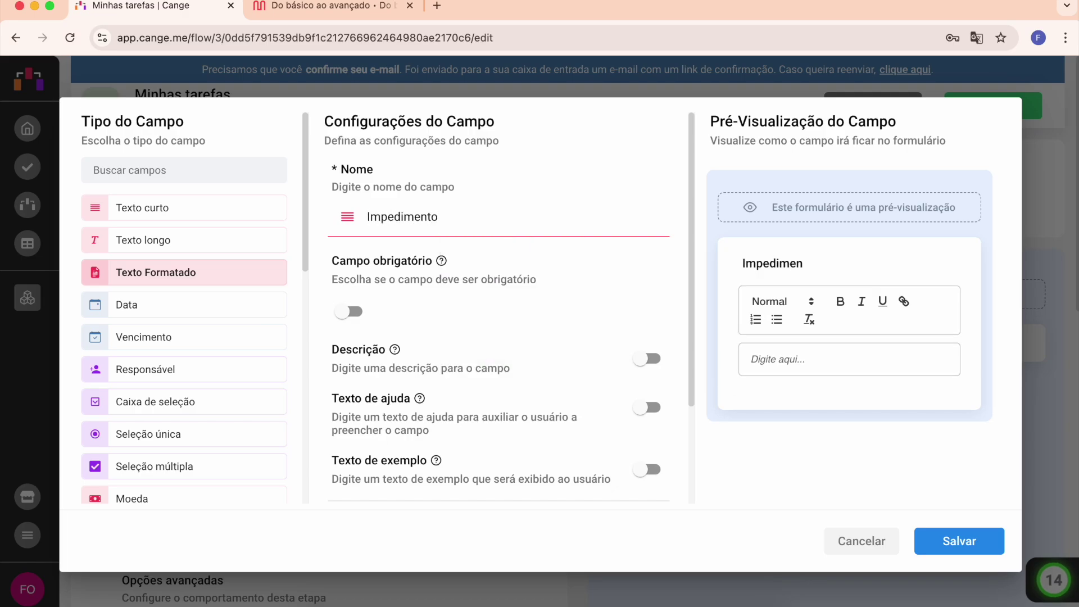
click(956, 541)
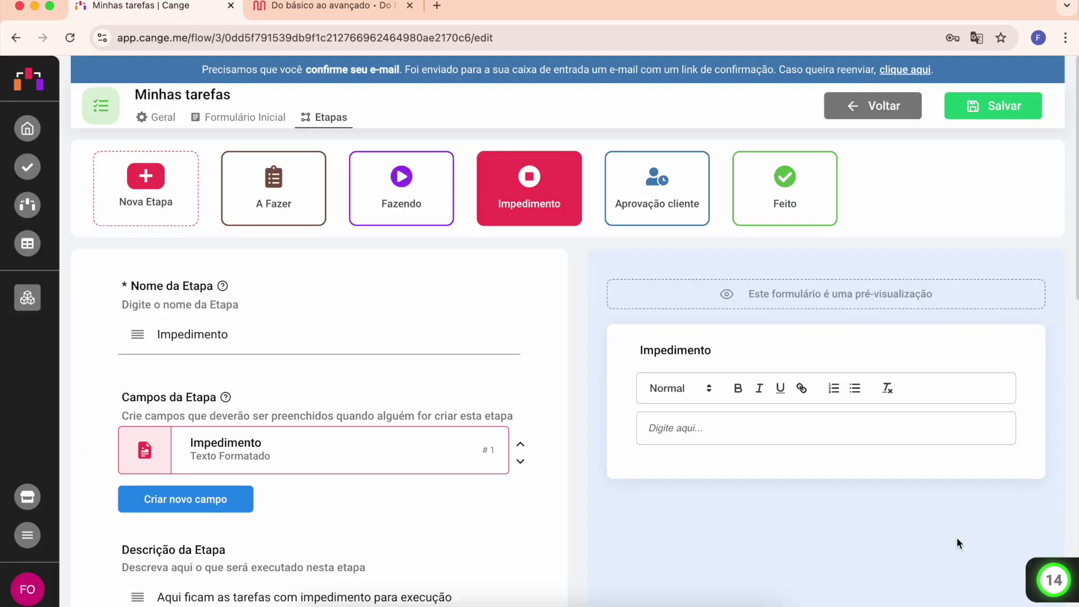
Create a Seleção única field named "Aprovado?" in the Aprovação cliente stage.
click(656, 179)
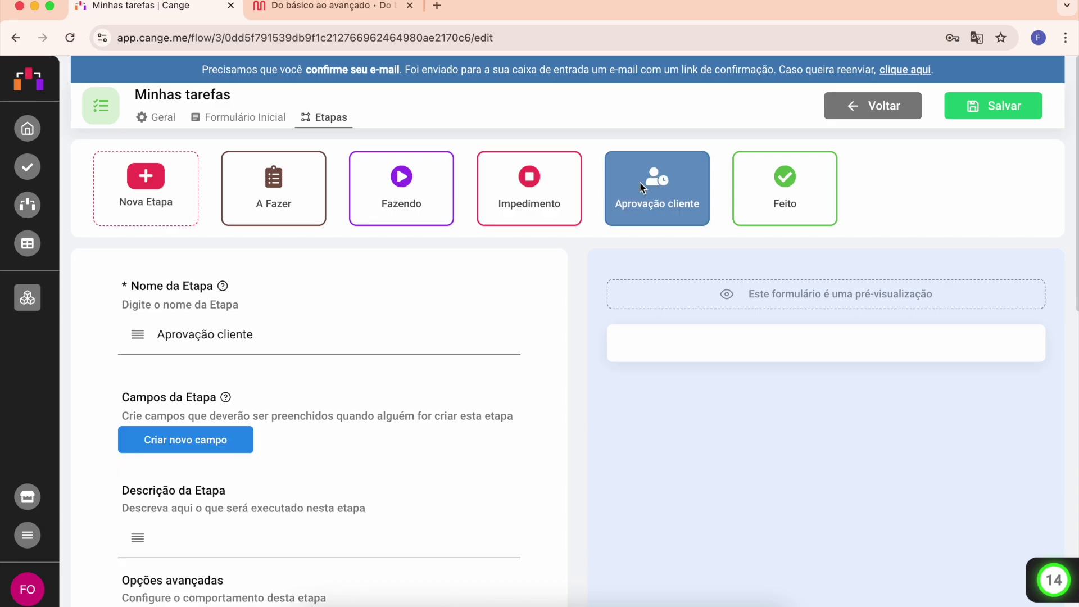
click(211, 445)
scroll(238, 339, down, 2)
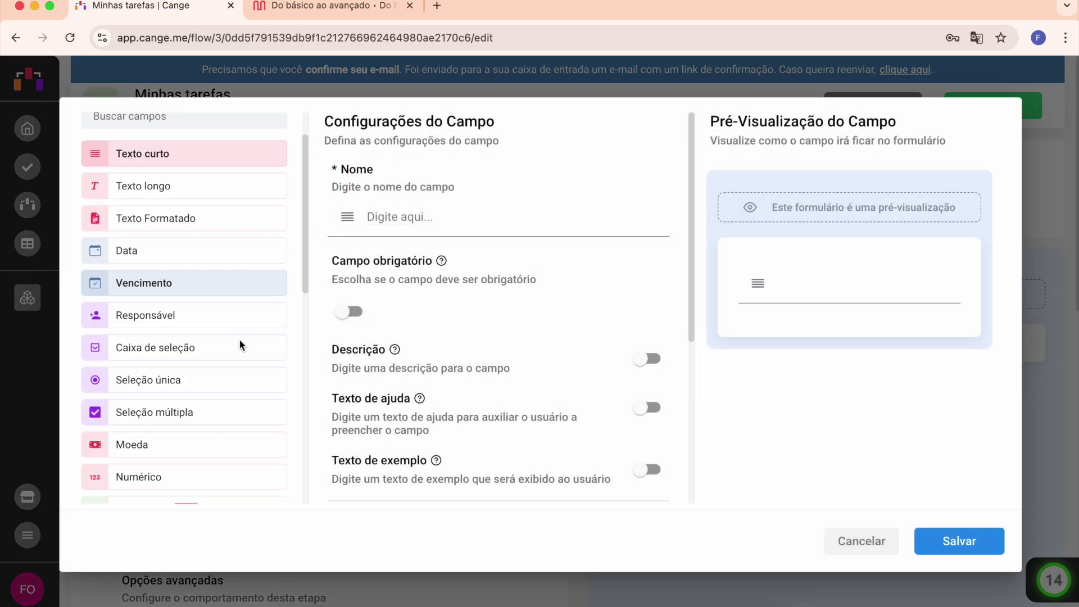
click(190, 376)
click(403, 223)
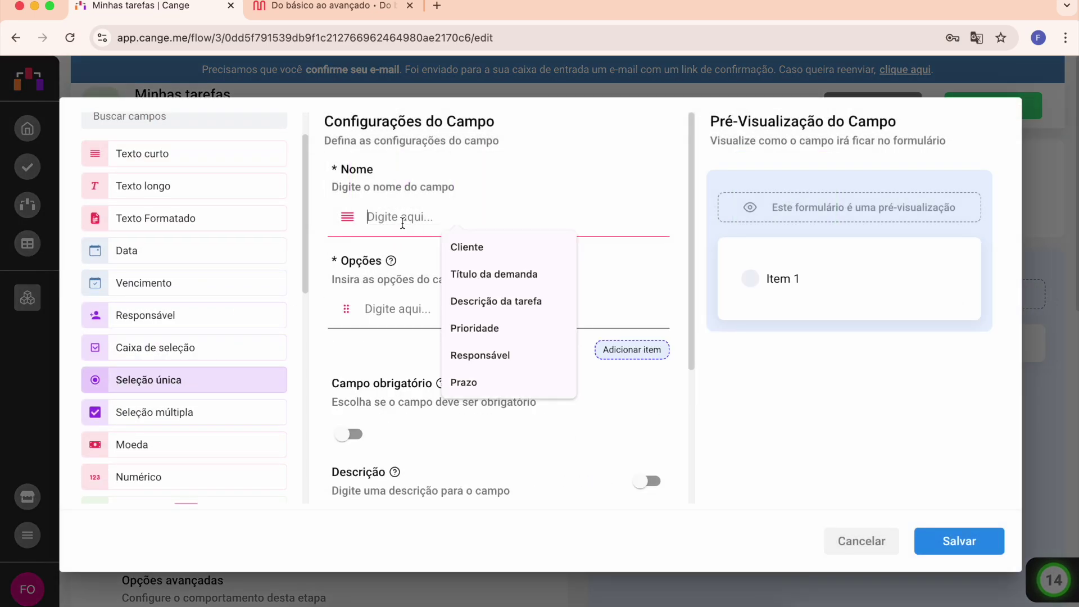
text(Aprovado?)
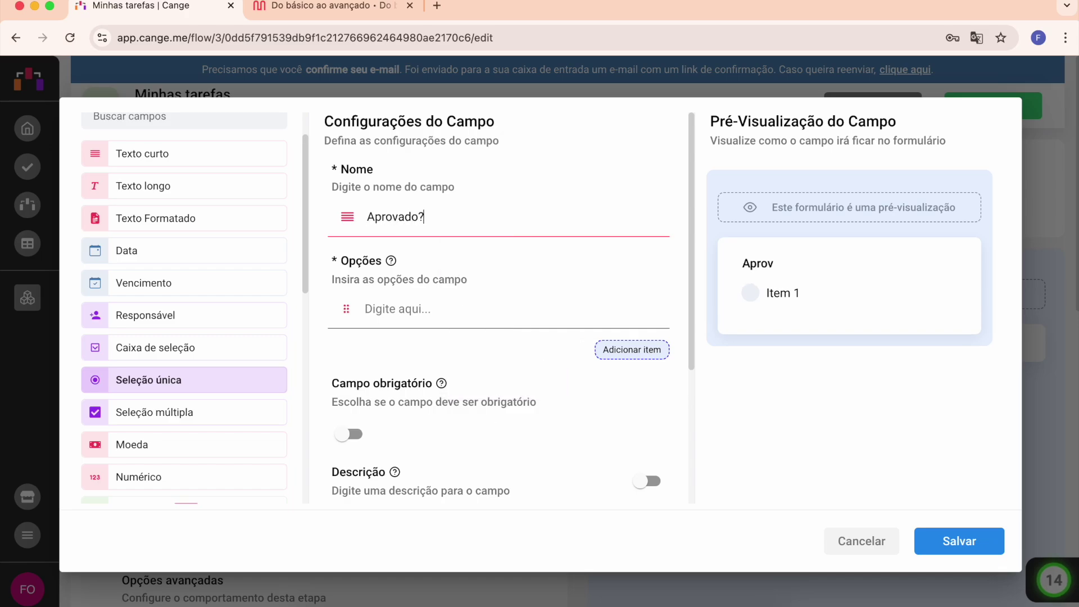
Give the Aprovado? field the options Sim and Não, and save both the field and the flow.
click(422, 309)
text(Sim)
click(622, 348)
text(Não)
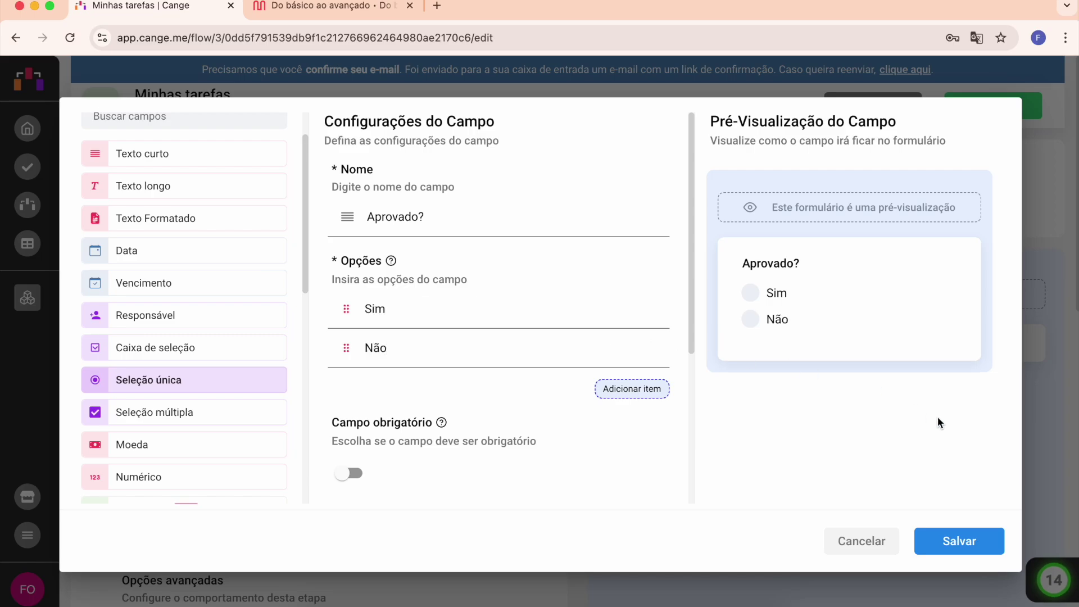
click(965, 541)
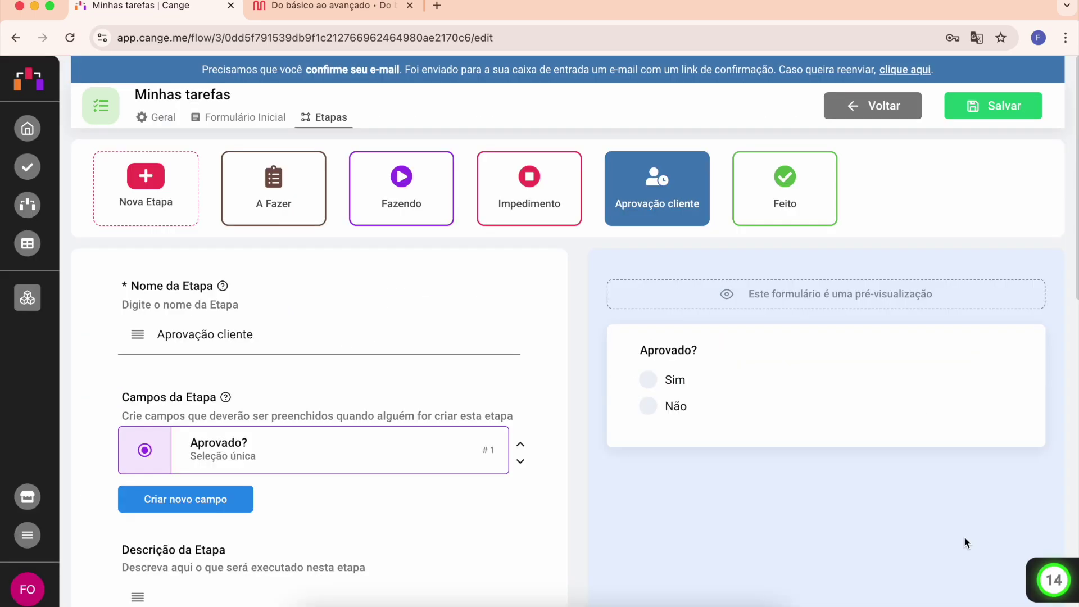
click(986, 113)
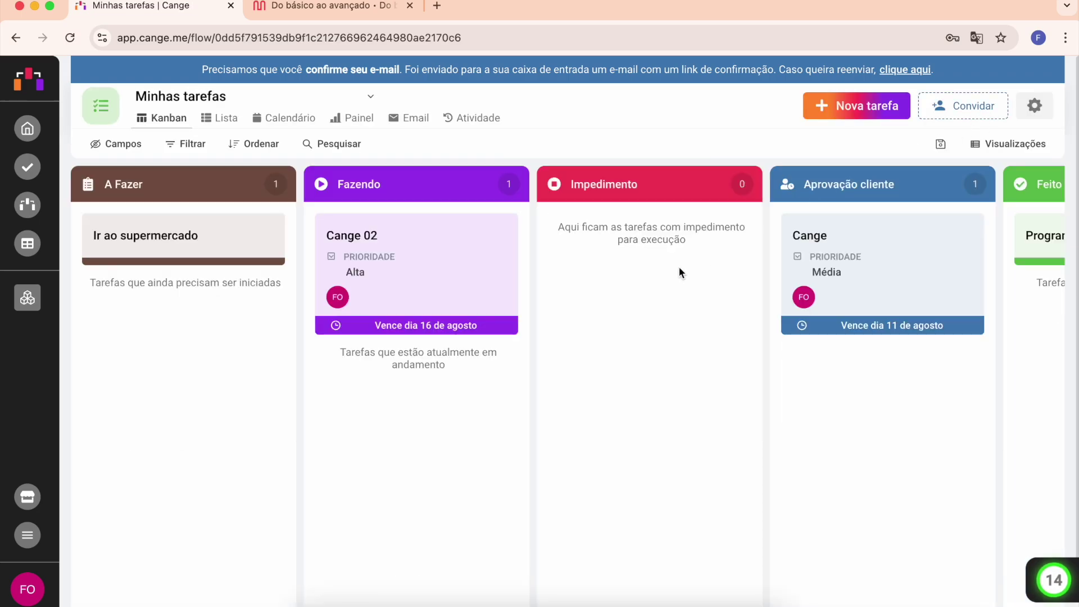
Check the Mural plan, and start a new task with Cliente "Cange" and Título da demanda "Criar conta de e-mail para o novo gerente de operações".
click(319, 12)
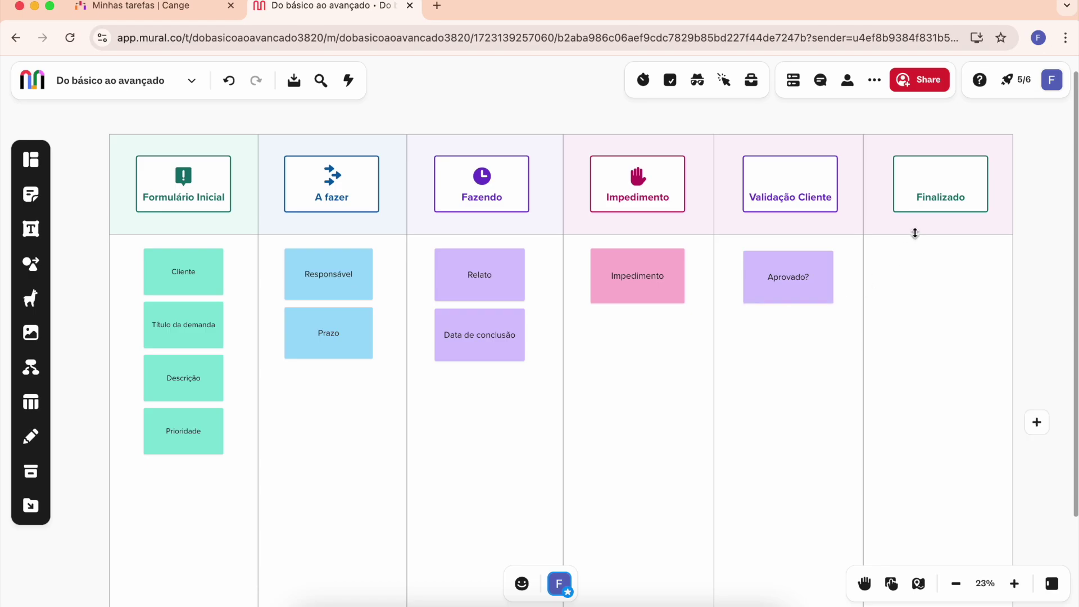
click(162, 10)
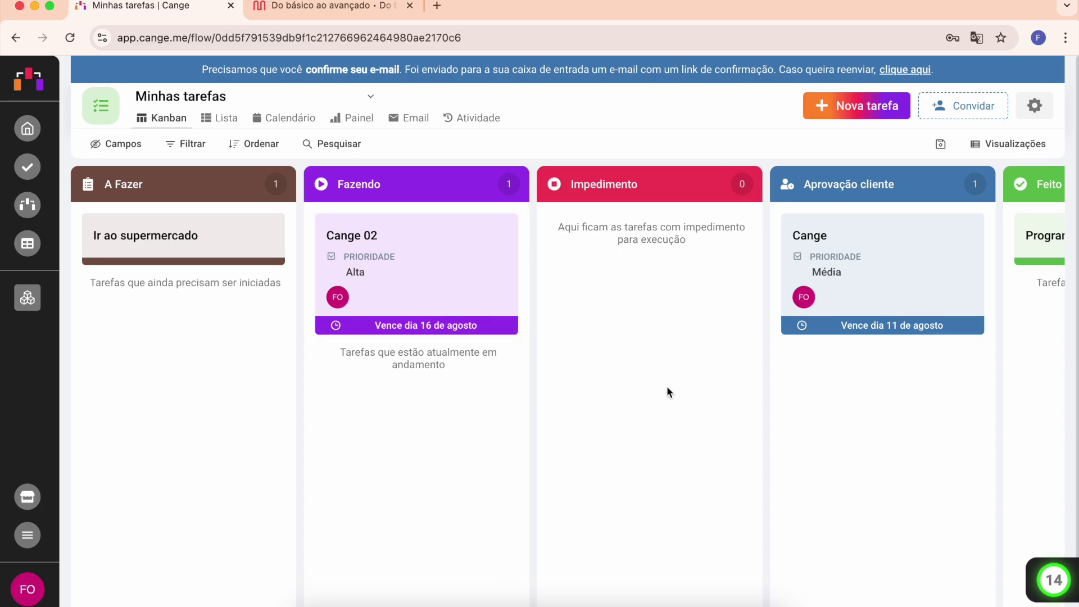
click(846, 120)
click(443, 235)
text(Cange)
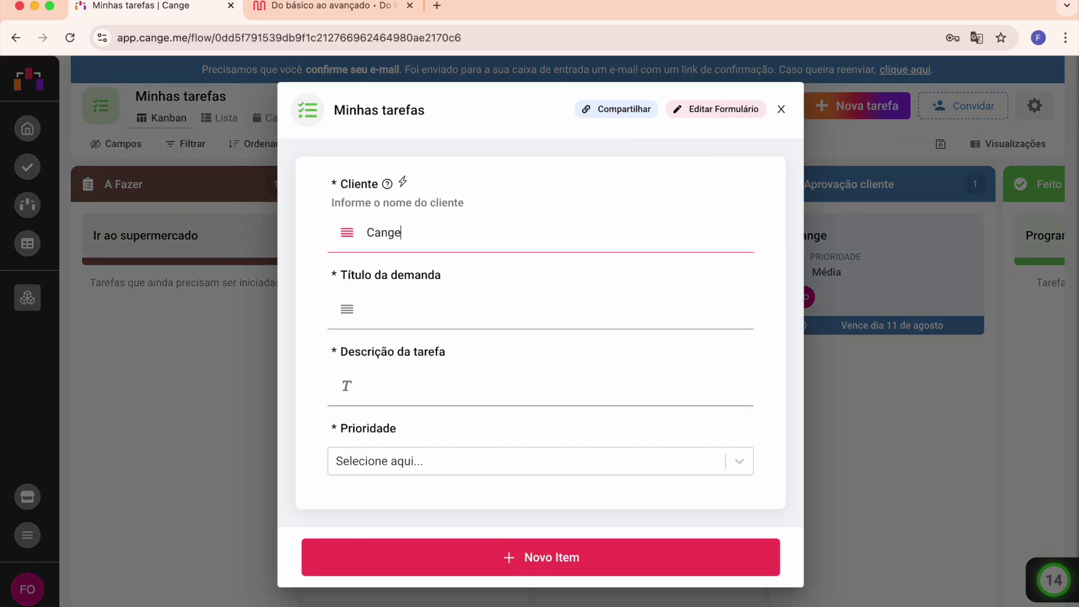
key(Tab)
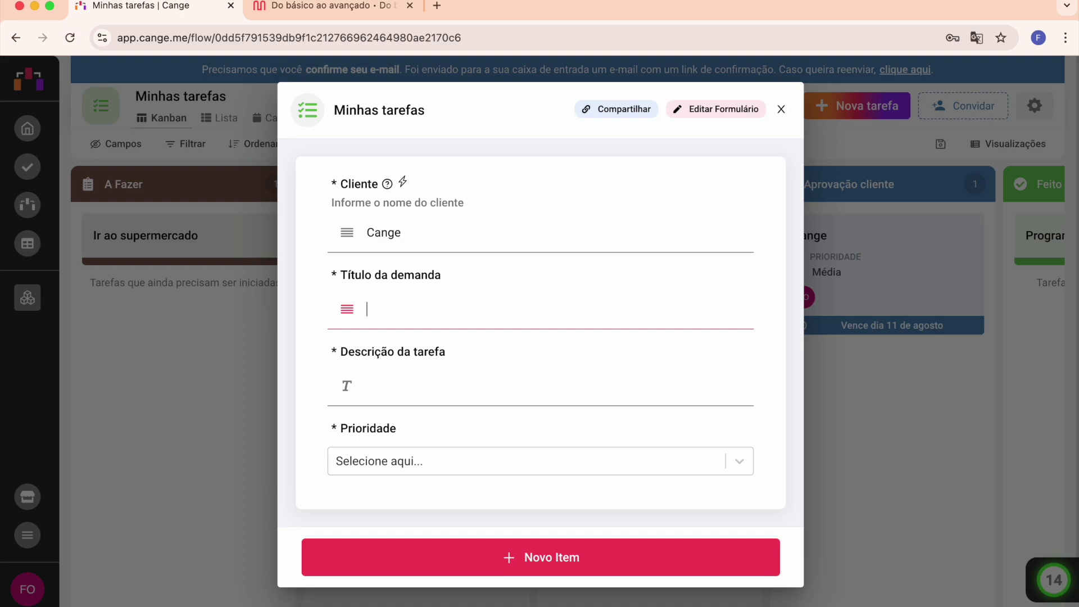
text(Criar conta de e-mail para o novo gerente de operações)
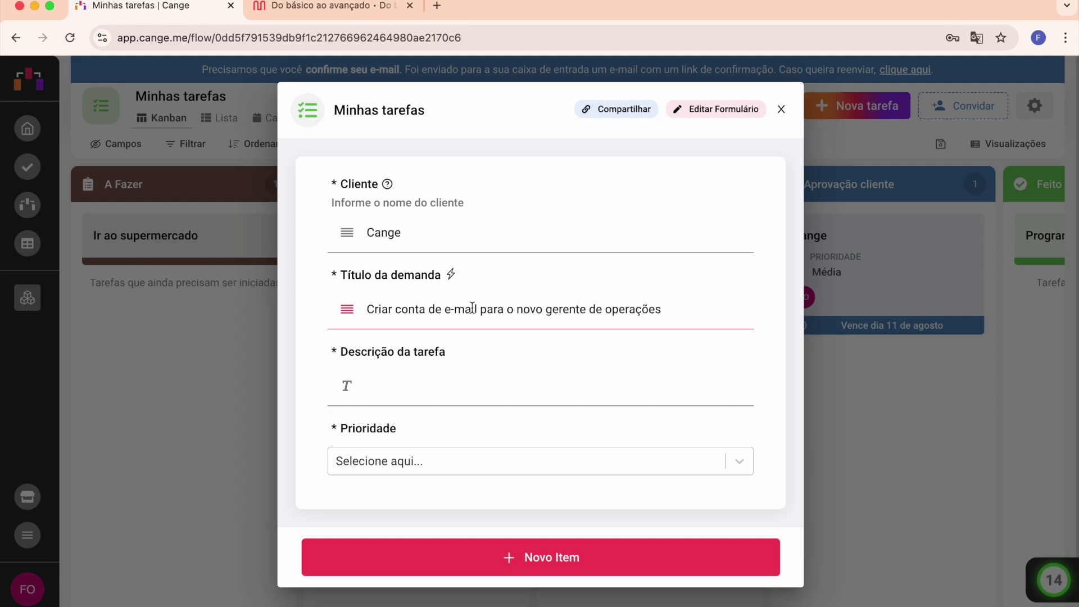
Enter the description "Criar e-mail para o colaborador" plus the employee's full name, set Prioridade to Média, and submit the new task.
click(424, 385)
text(Criar e-)
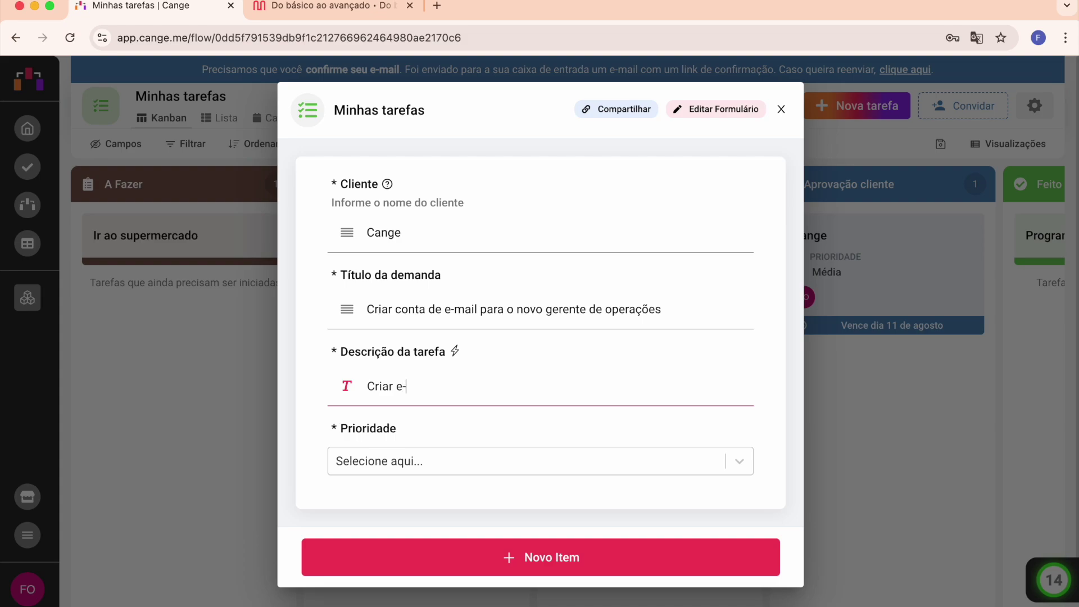
text(mail para o colaborador João da Silva)
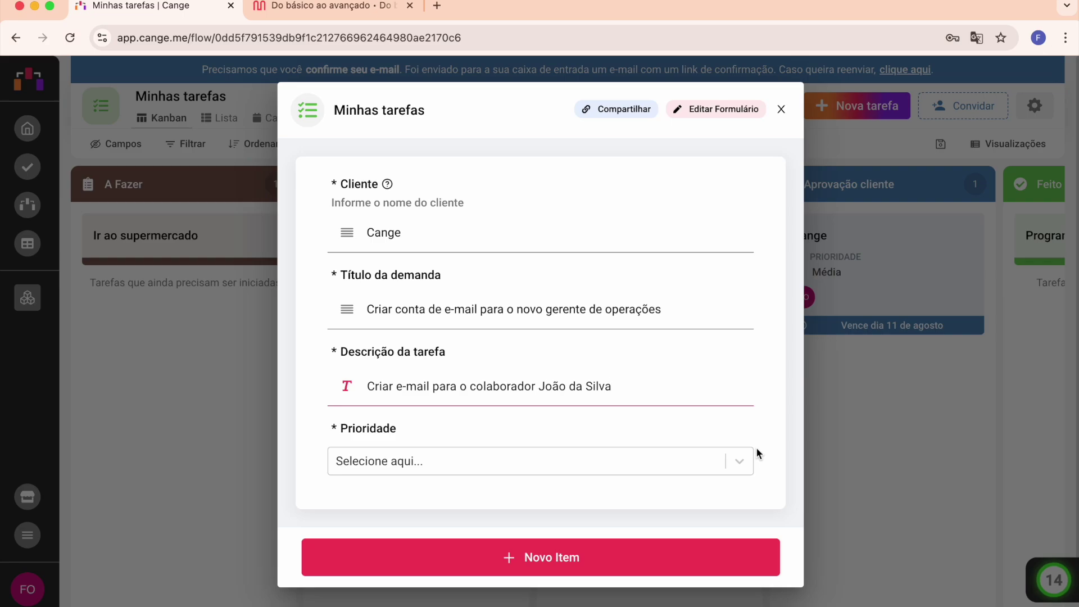
click(739, 461)
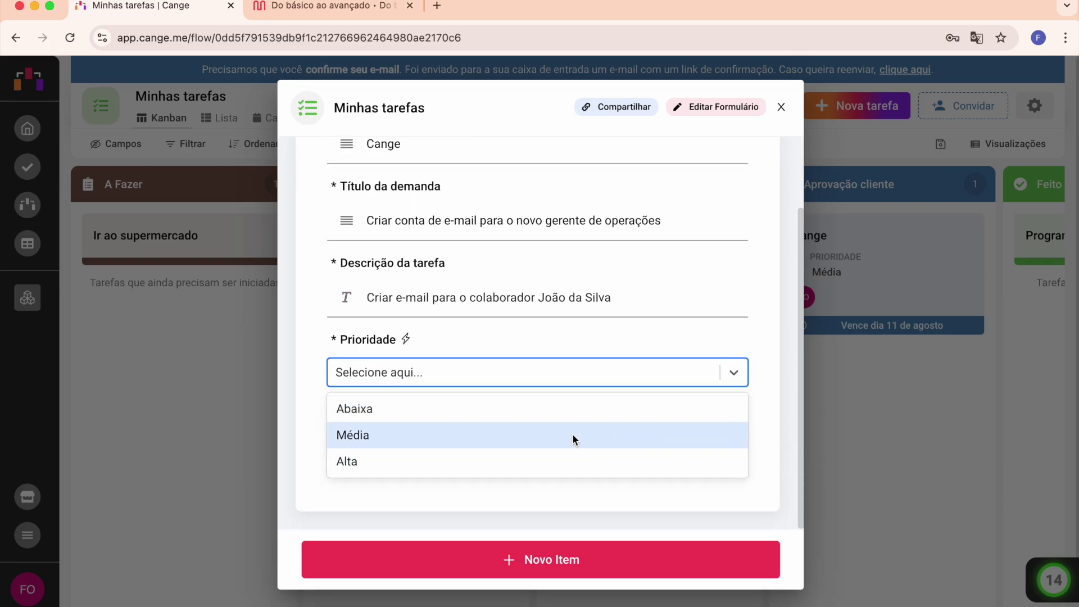
click(572, 435)
click(568, 558)
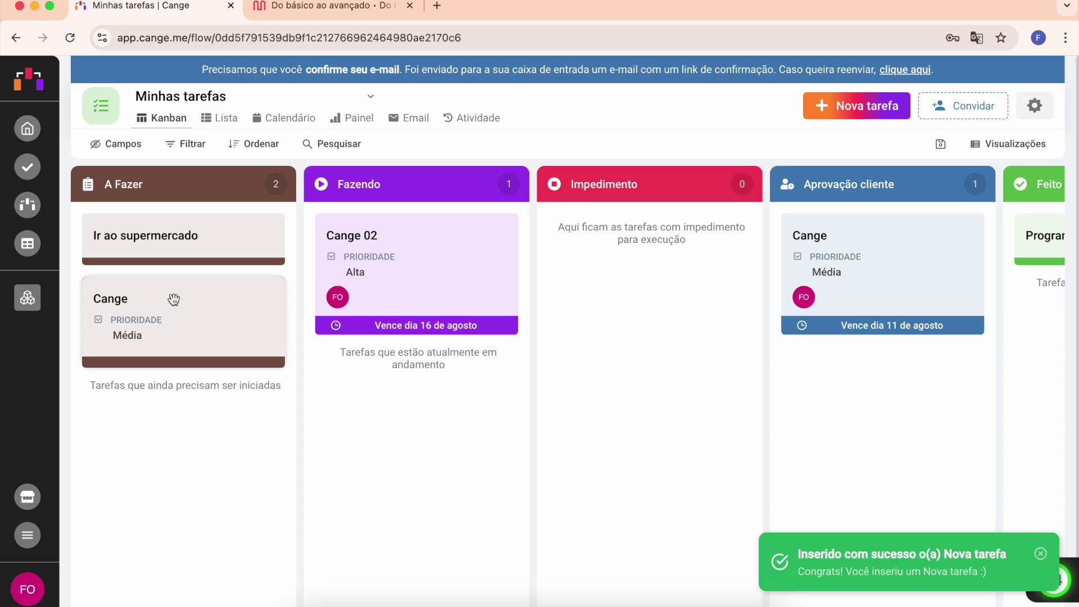
Assign the listed user as Responsável on the new Cange card, set Prazo to 09/08/2024, and move the card to Fazendo.
click(204, 315)
click(590, 286)
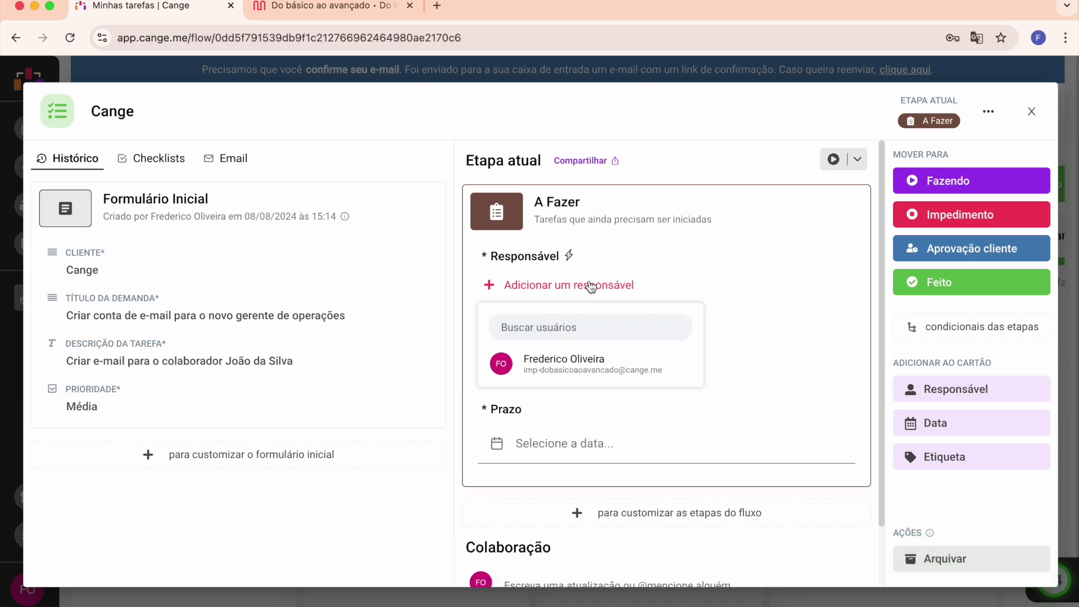
click(585, 361)
click(550, 365)
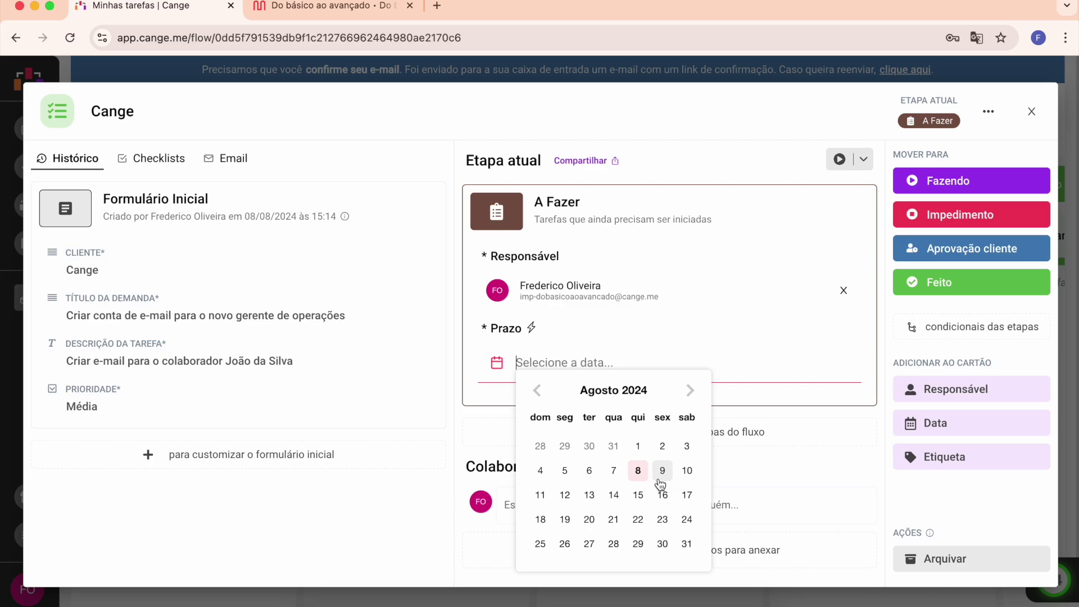
click(662, 472)
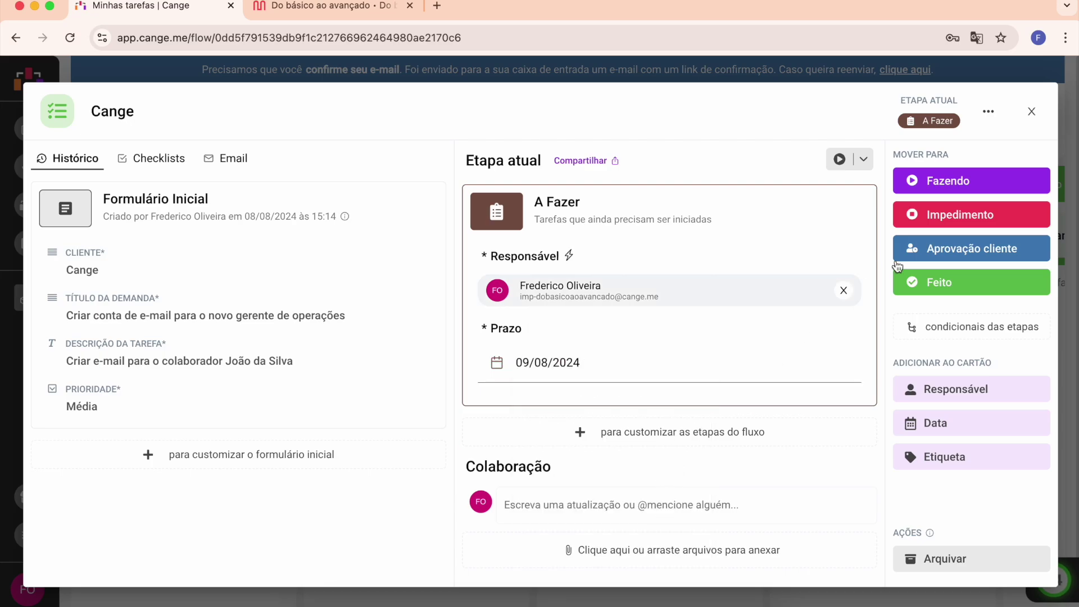
click(962, 182)
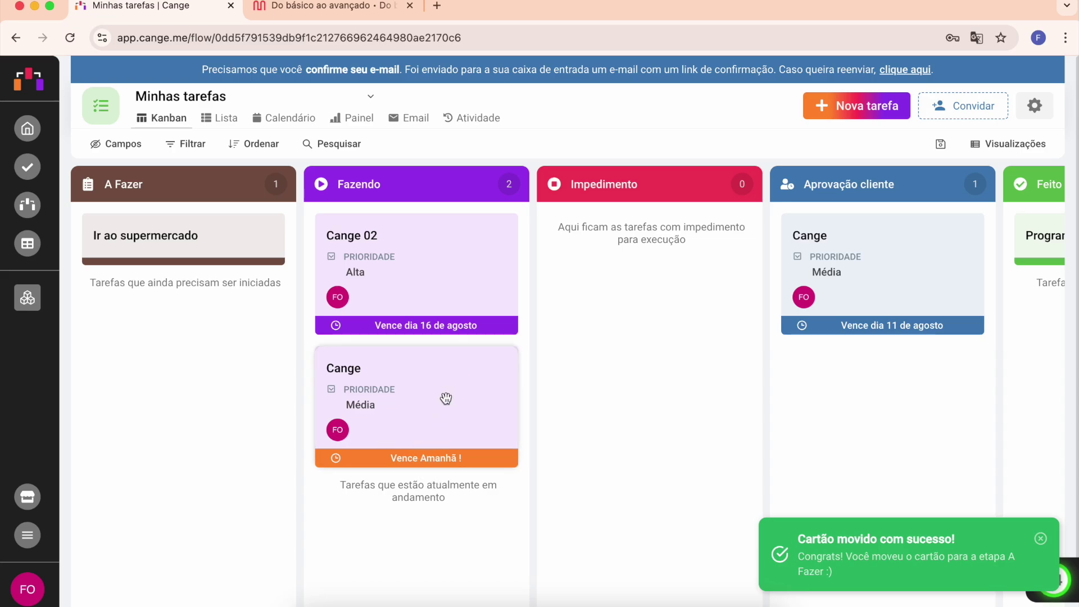
On the Média-priority Cange card in Fazendo, set Relato to "E-mail criado e compartilhado com o solicitante" and Data de conclusão to 08/08/2024 15:30, and move it to Aprovação cliente.
click(445, 397)
click(554, 284)
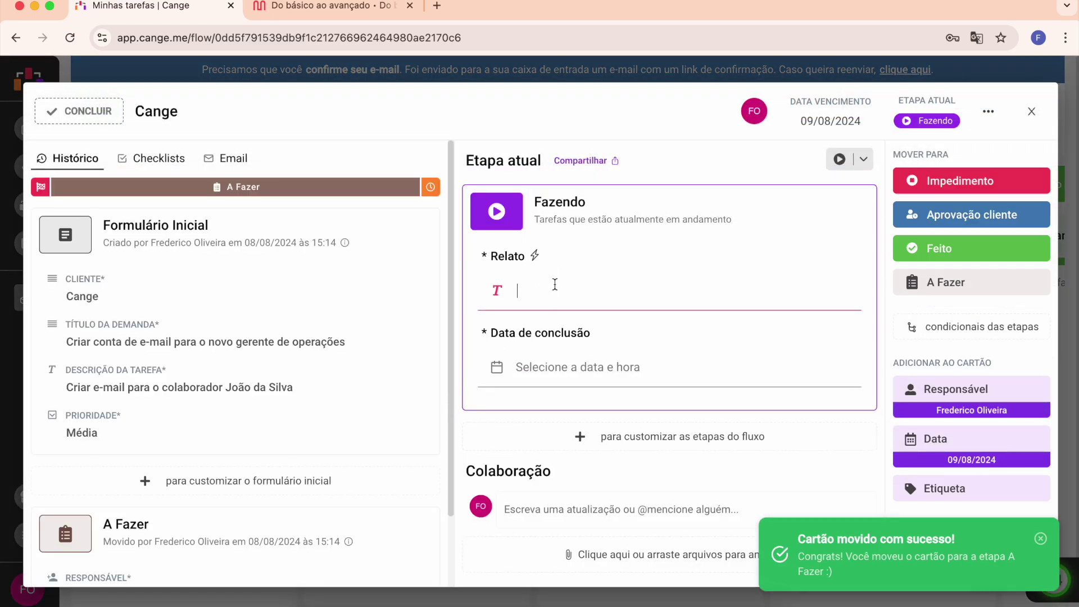
text(E-mail criado e compartil)
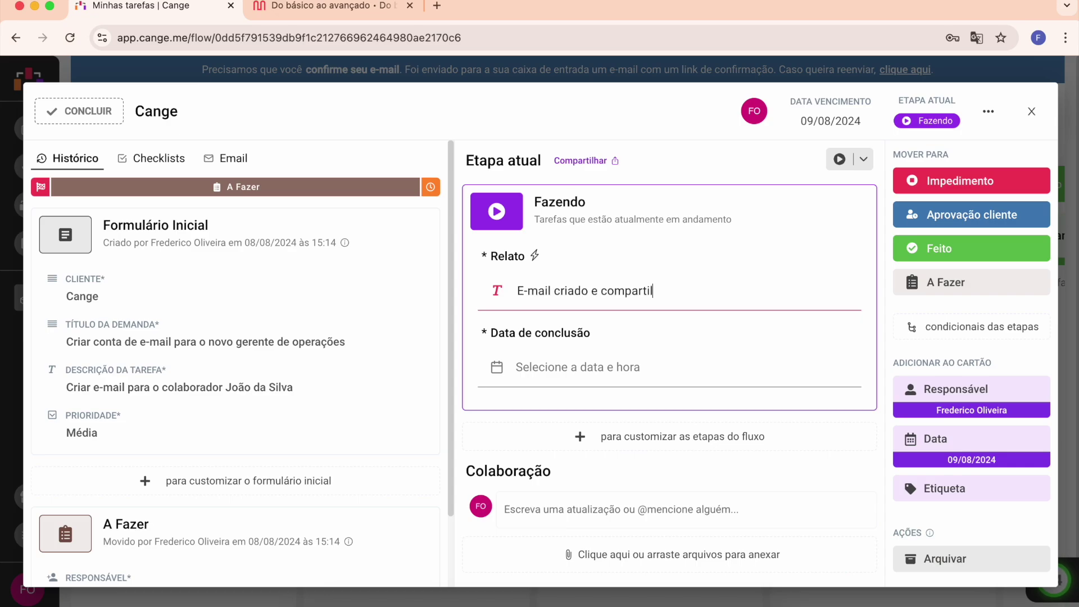
text(hado com o solicitante)
click(544, 366)
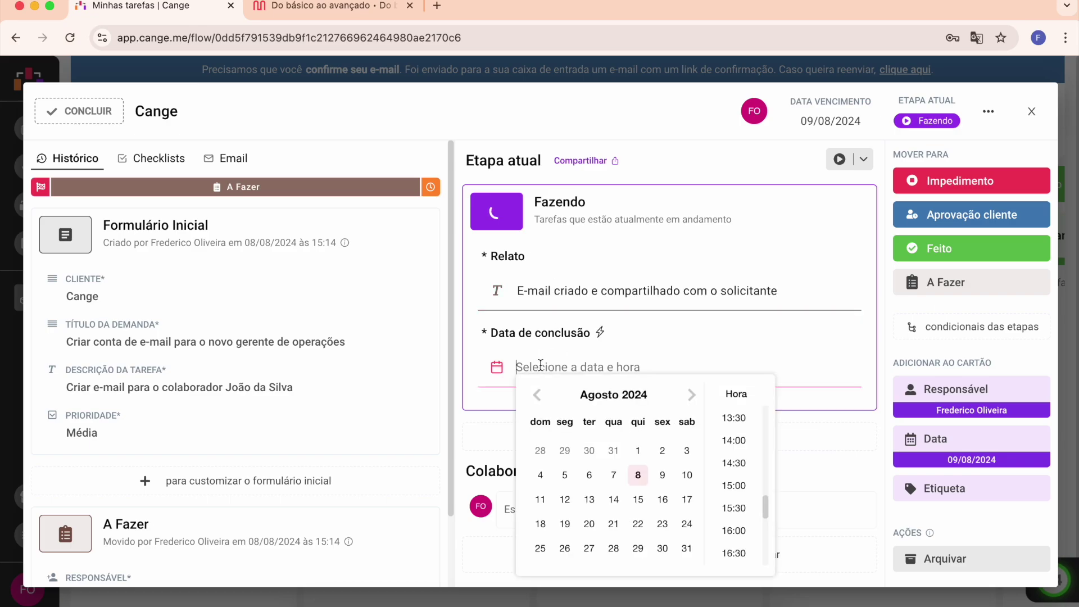
click(638, 475)
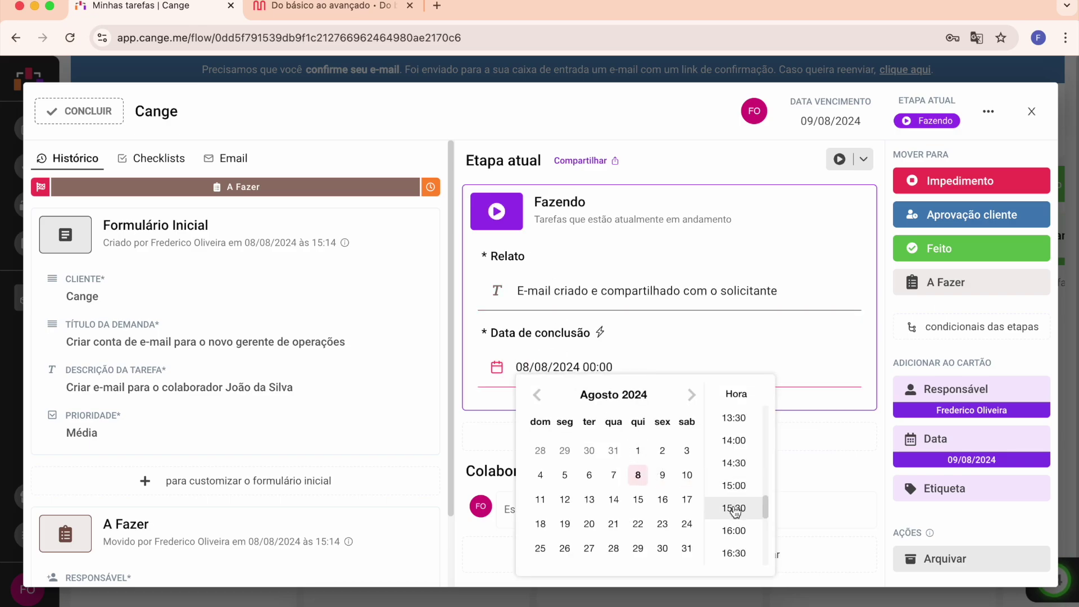
click(733, 507)
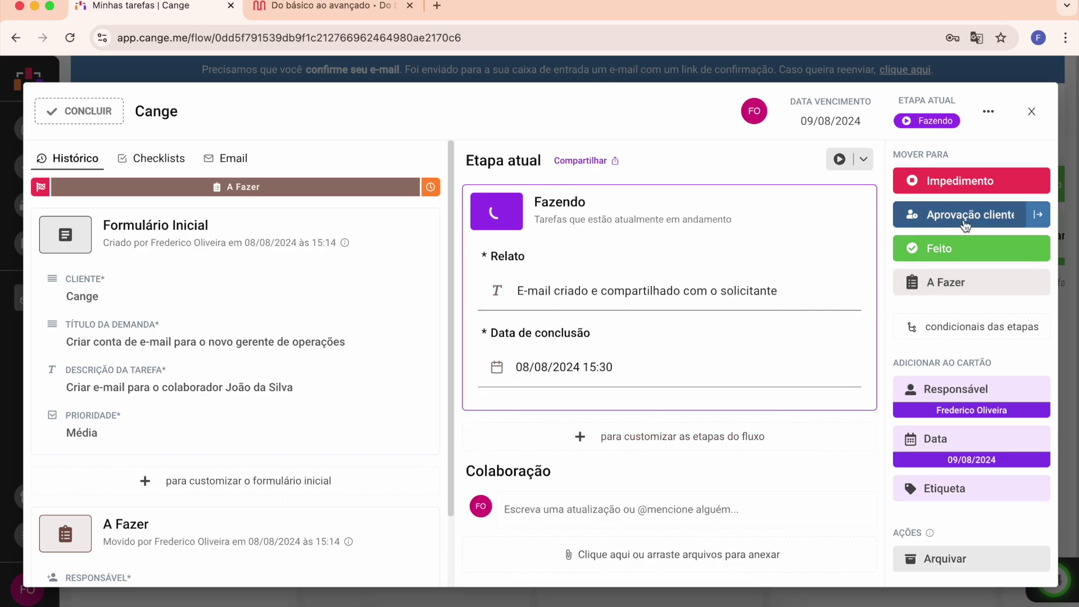
click(963, 222)
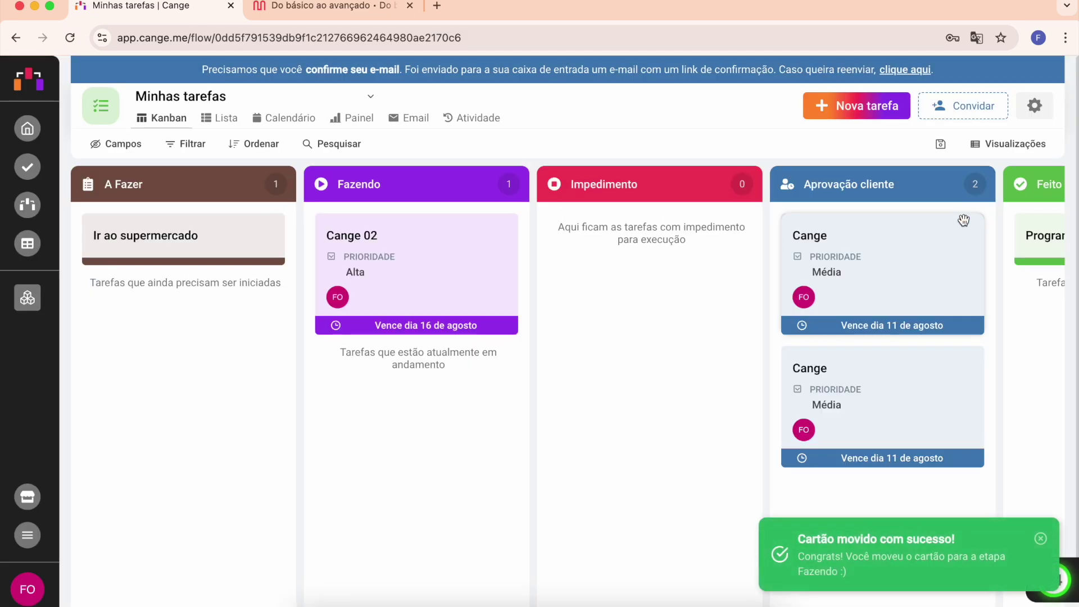
Answer Aprovado? with Sim on the lower Cange card in Aprovação cliente, and move the card to Feito.
scroll(964, 220, right, 3)
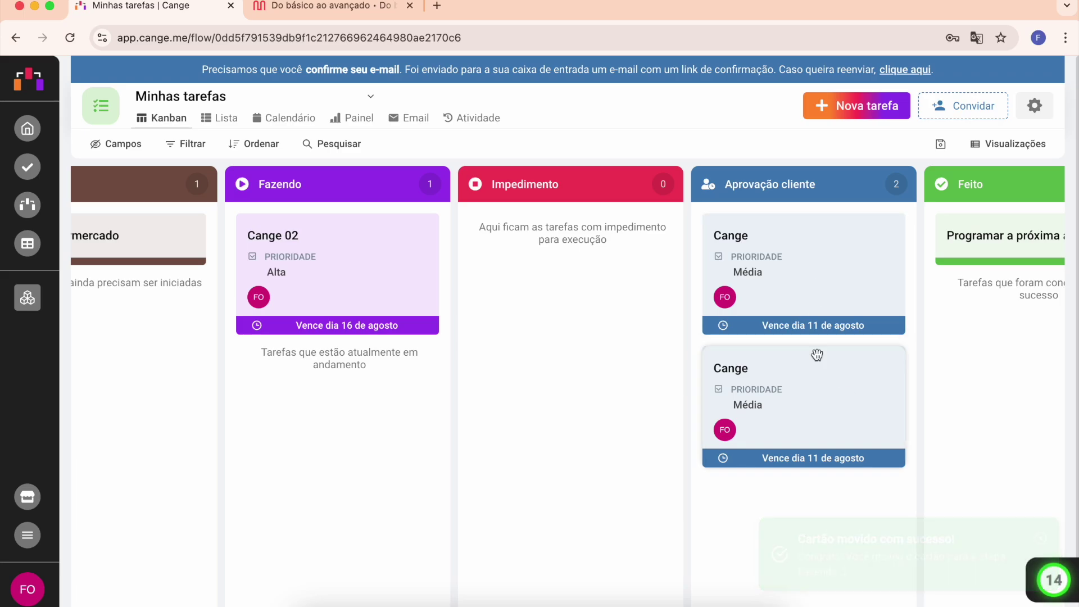
click(814, 378)
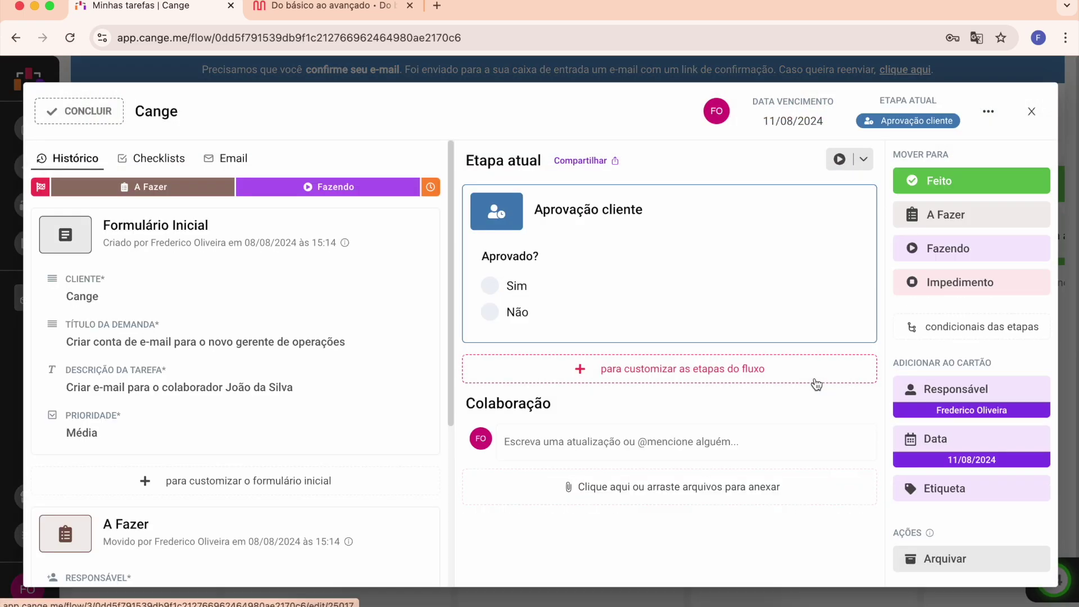
click(500, 287)
click(956, 189)
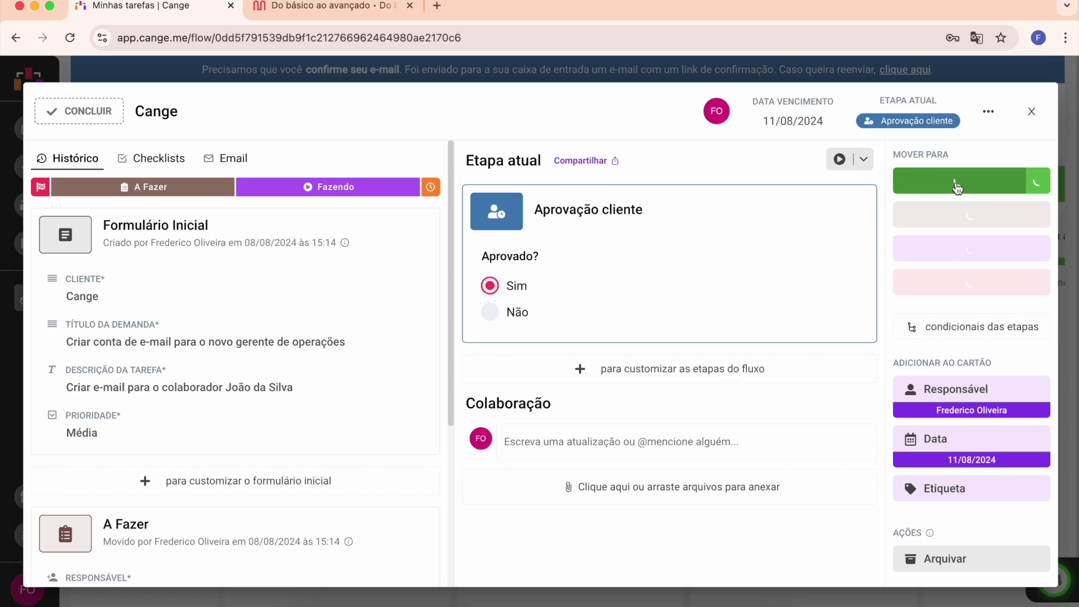
scroll(965, 272, right, 4)
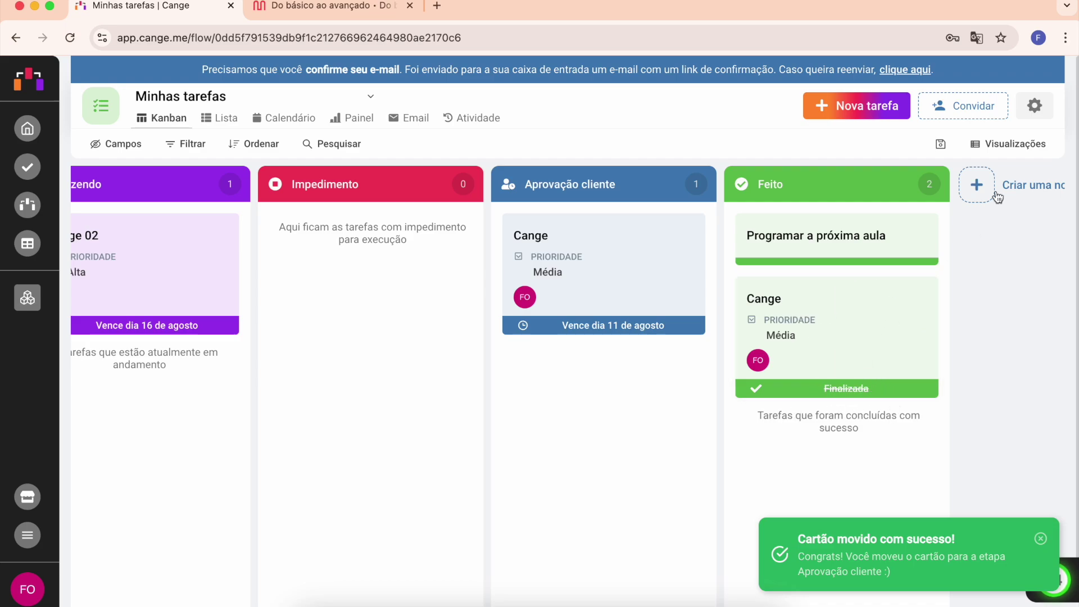
Check the Feito stage's final-stage option and deadline settings in the flow's stage configuration, save the flow, and review the Kanban board.
click(1047, 107)
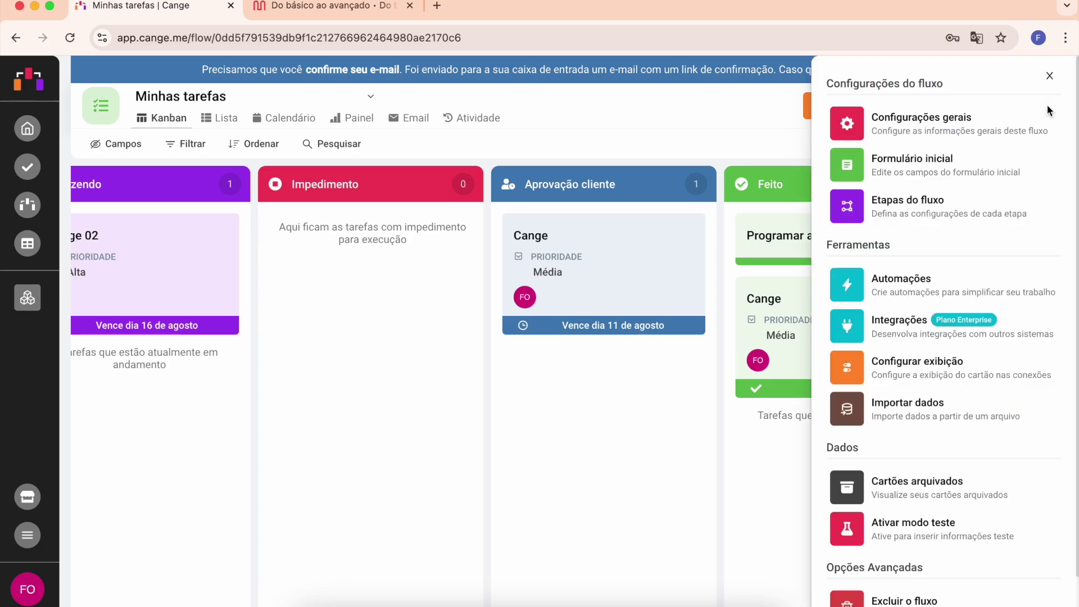
click(953, 206)
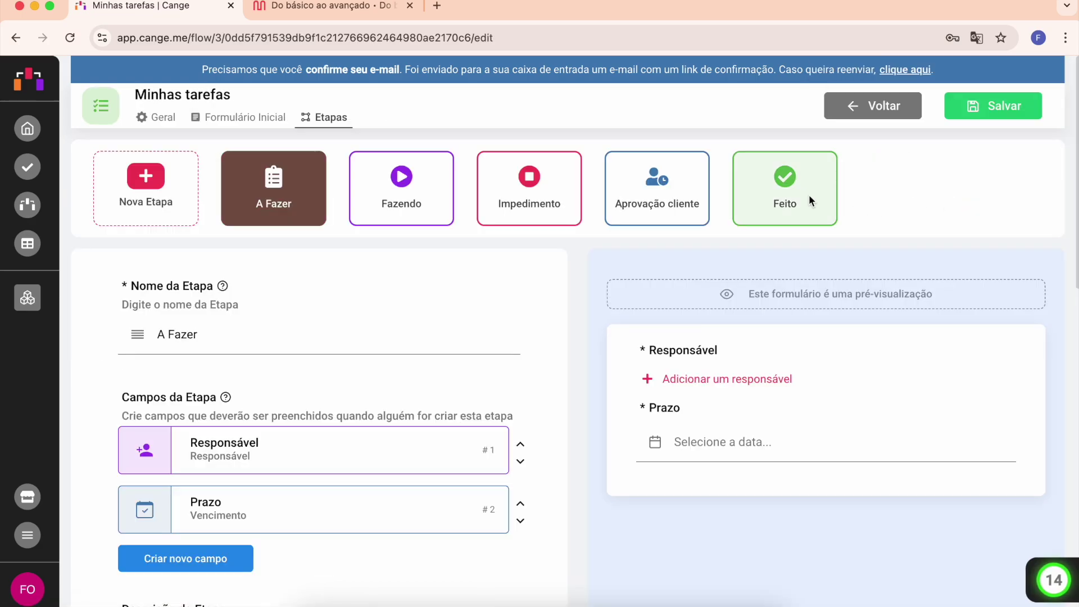
click(800, 195)
scroll(490, 376, down, 6)
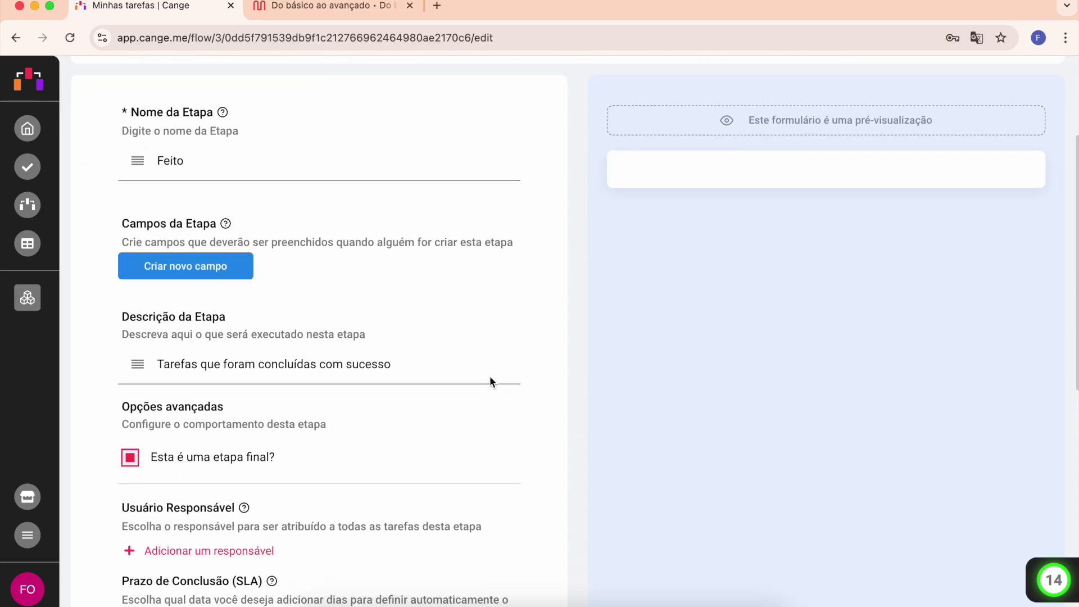
scroll(490, 379, down, 1)
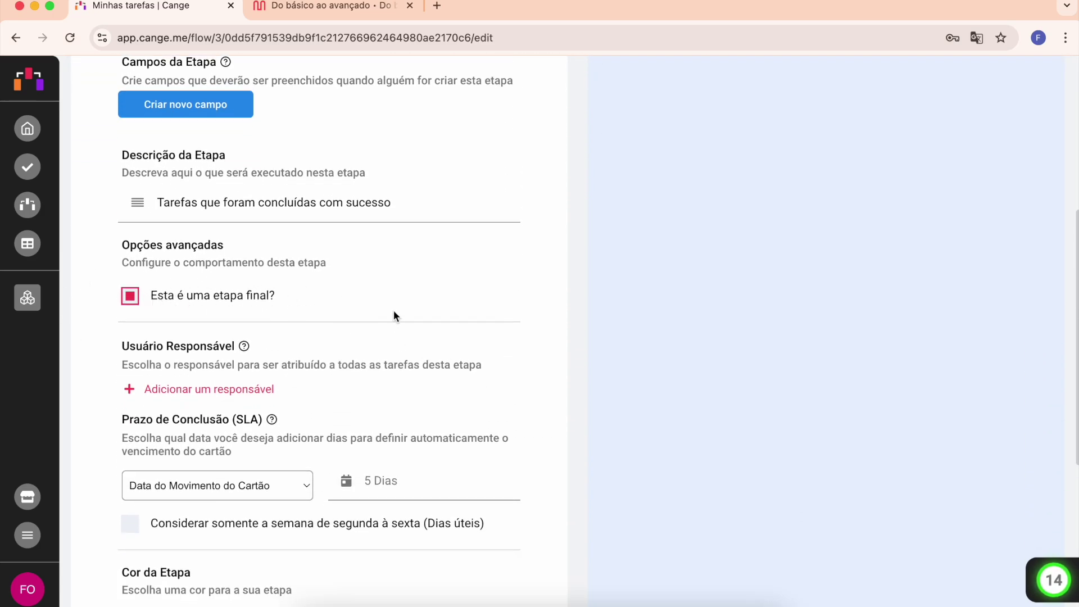
scroll(393, 311, up, 6)
click(1006, 114)
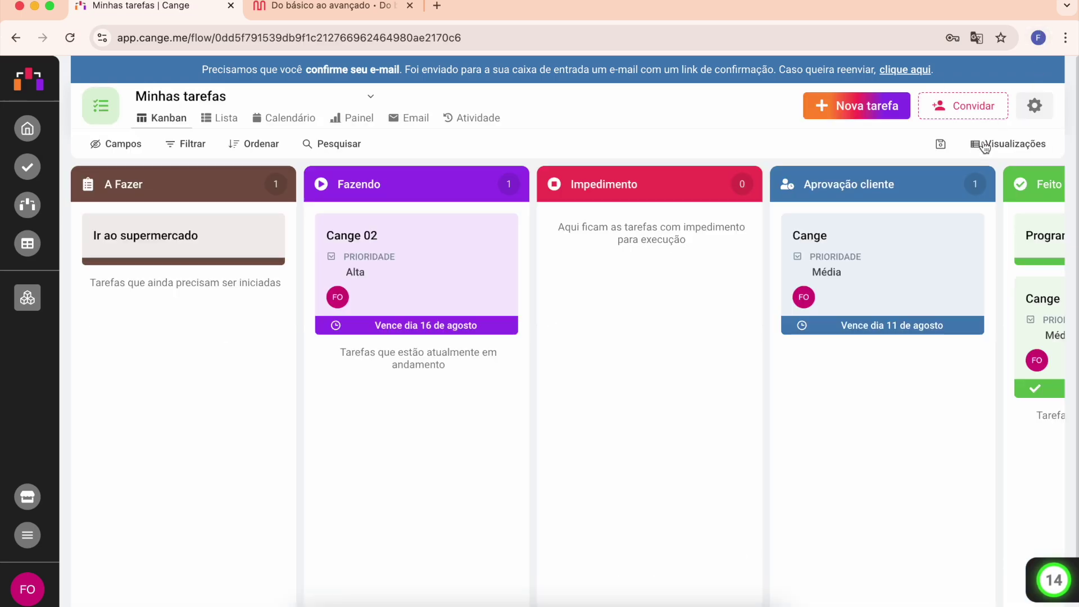
scroll(924, 299, right, 7)
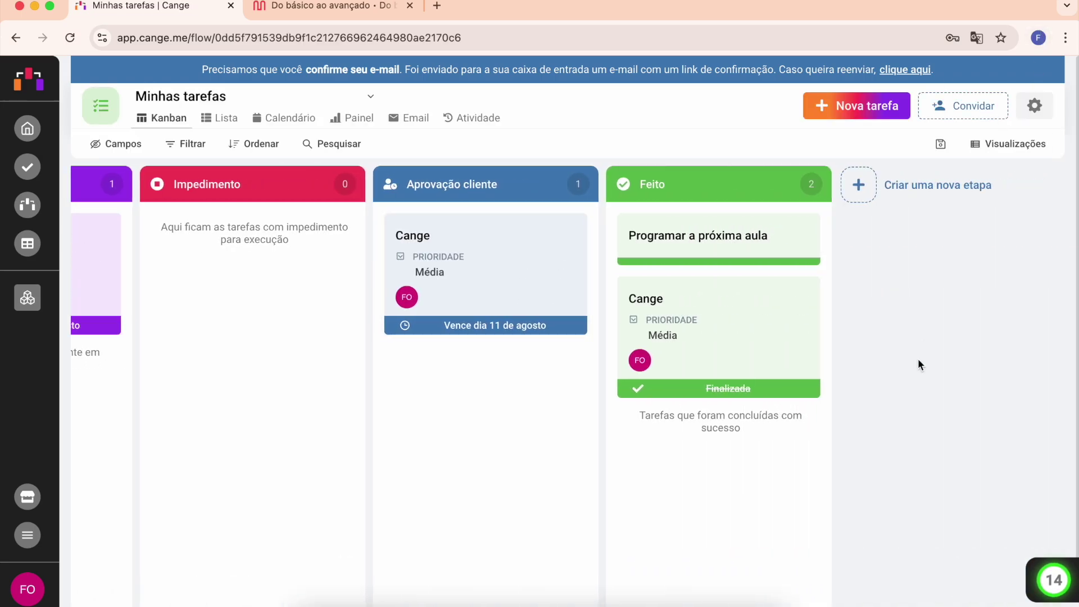
scroll(918, 359, left, 7)
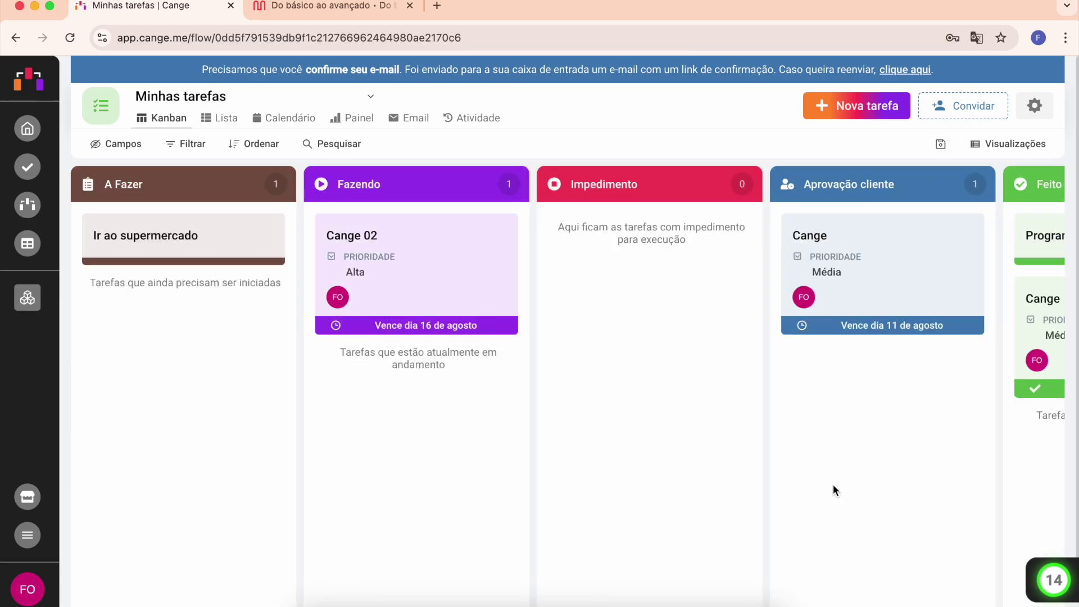